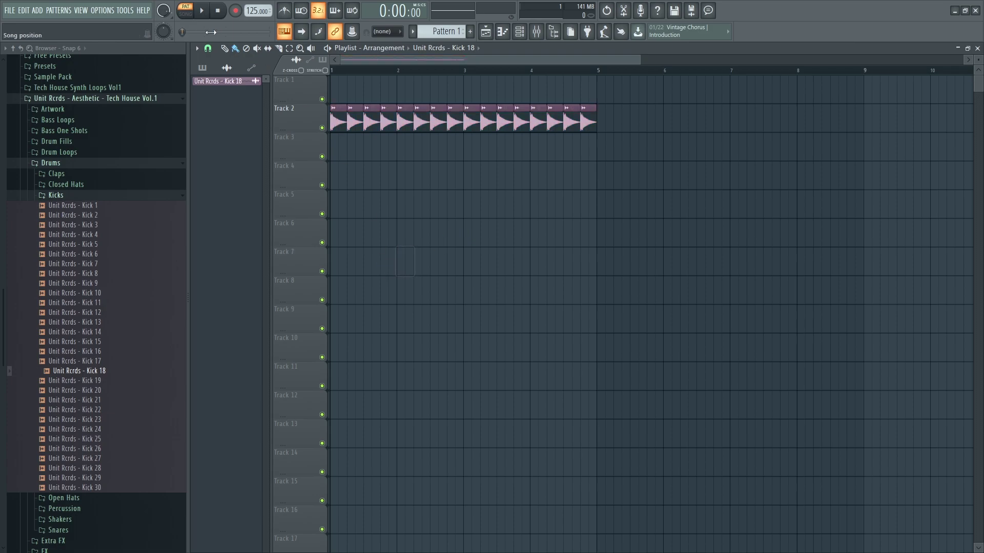
- Add a fade-out to the Kick 18 sample and route its channel to mixer track 2
key("space")
left_click(267, 80)
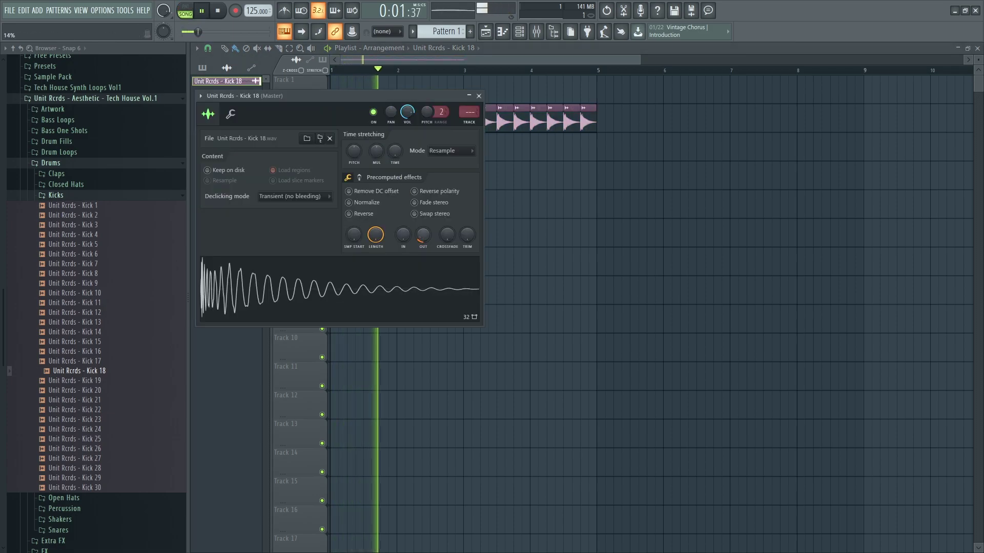
left_click_drag(419, 242, 419, 230)
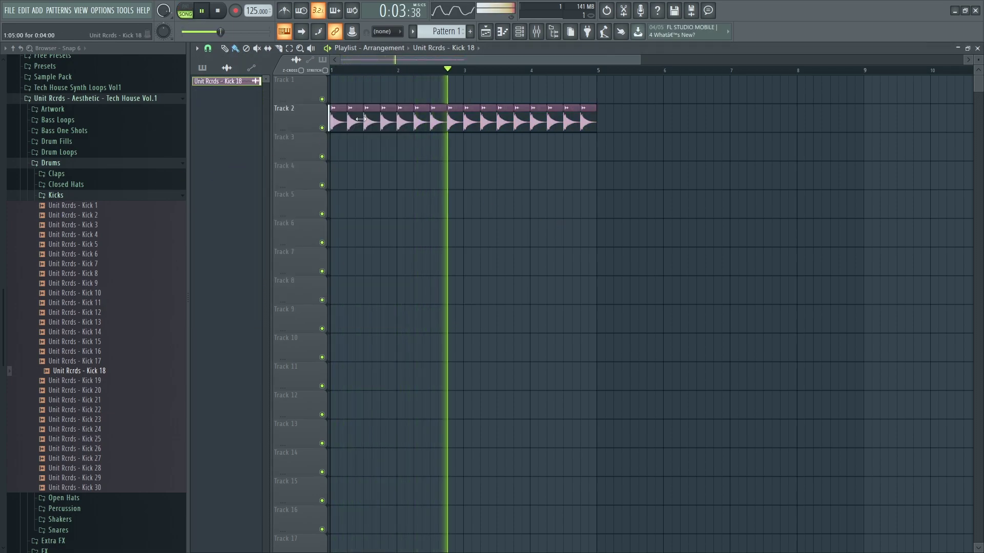
key("ctrl+l")
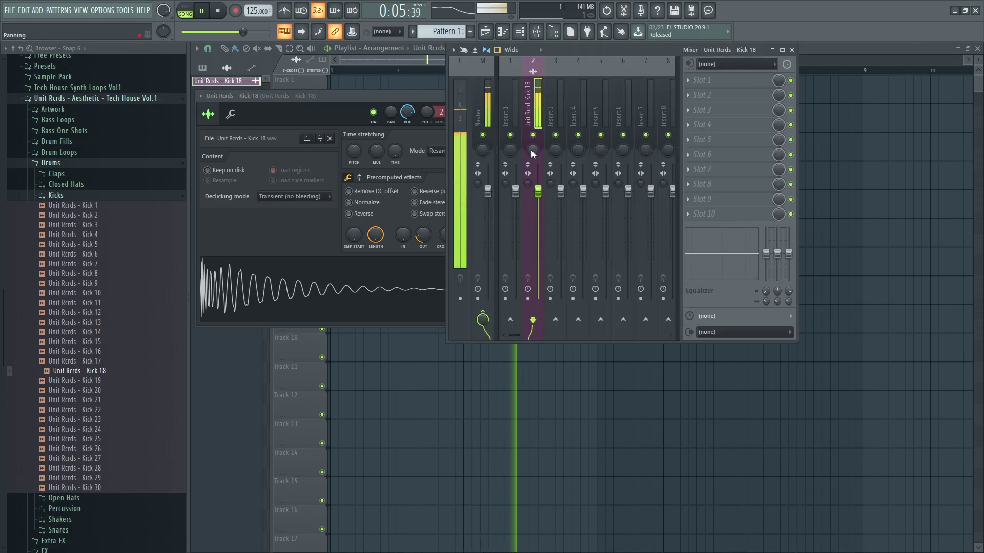
key("F12")
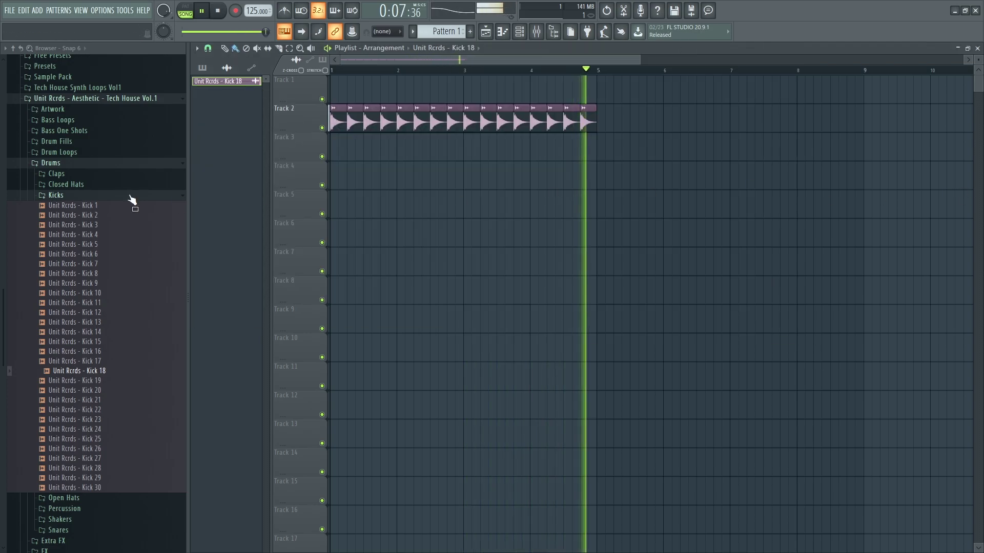
key("space")
- Audition the Drum Loops folder and place Drum Loop 35 125BPM twice in a row on Track 6, filling bars 1 to 4
left_click(94, 196)
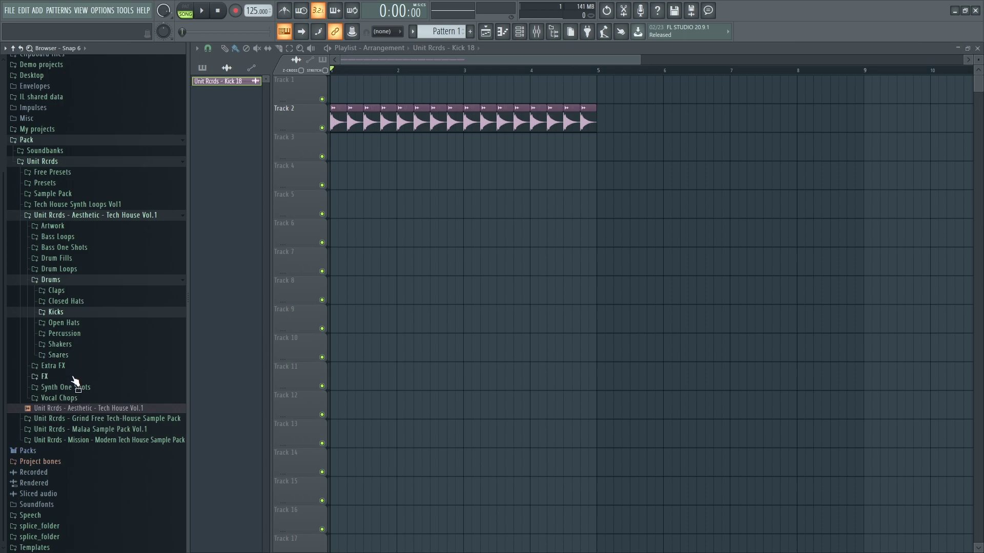
left_click(75, 271)
scroll(87, 379, "down", 3)
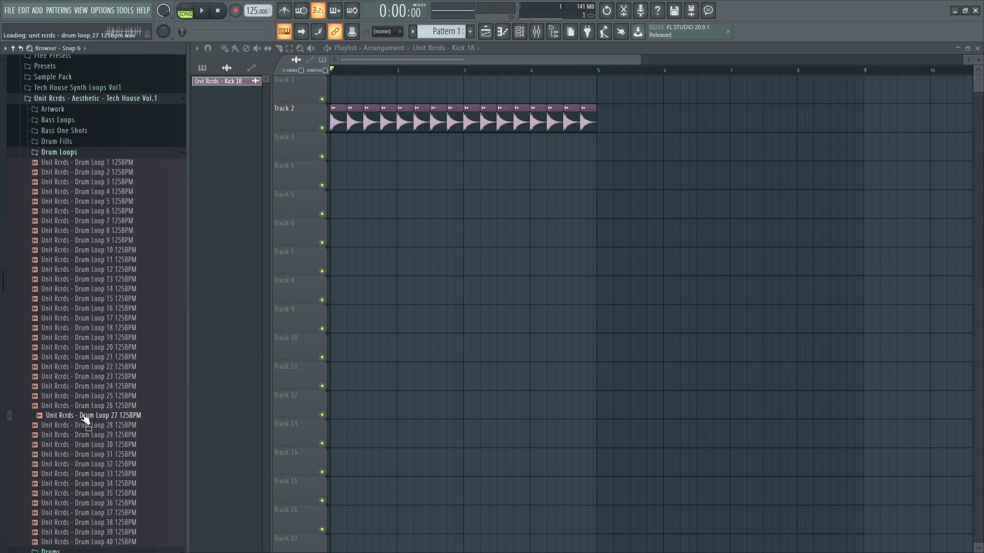
scroll(92, 400, "down", 2)
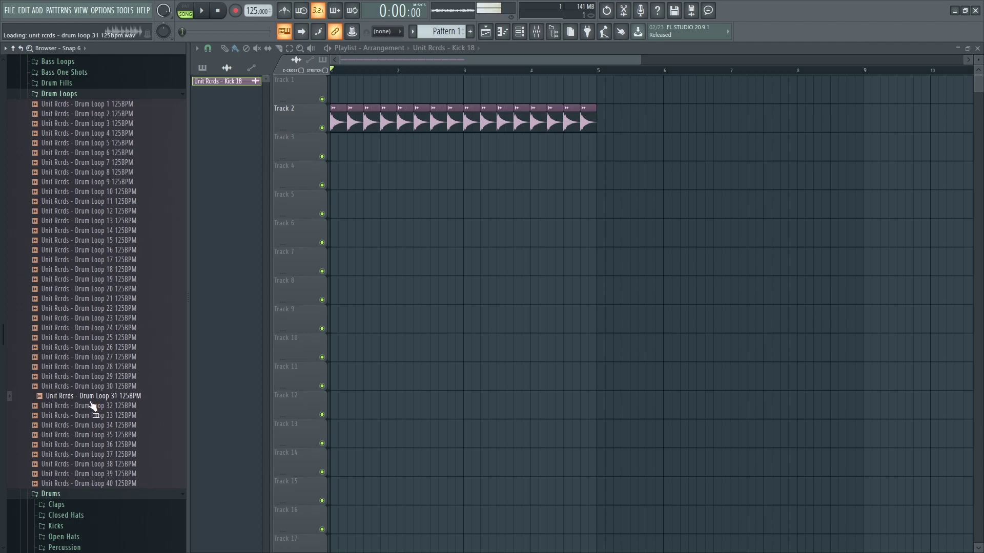
left_click_drag(91, 436, 398, 230)
left_click(469, 252)
key("ctrl+a")
- Place Bass One Shot 6 E from the Bass One Shots folder on Track 8 at 1:03, with an overlapping copy slightly later on Track 9
scroll(82, 207, "up", 2)
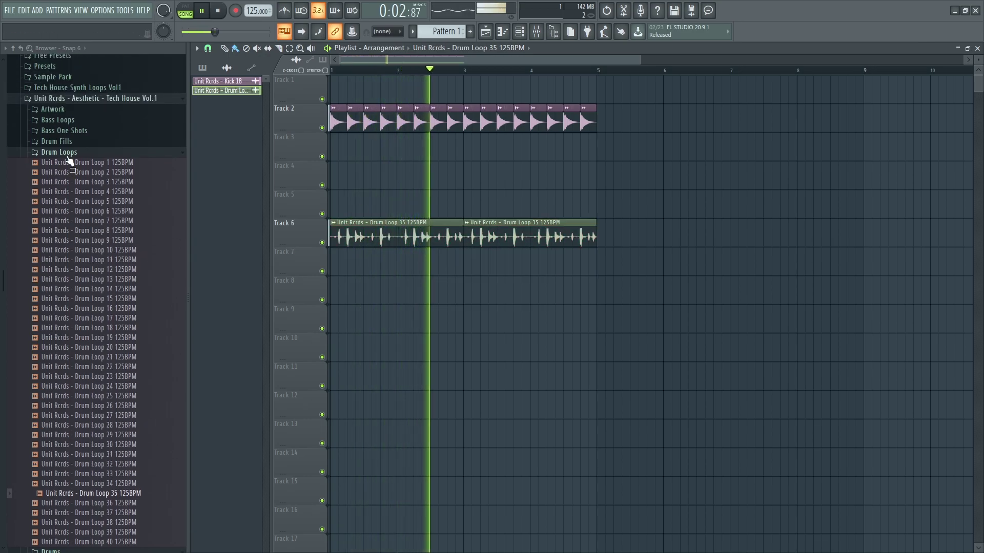
left_click(59, 150)
left_click(51, 279)
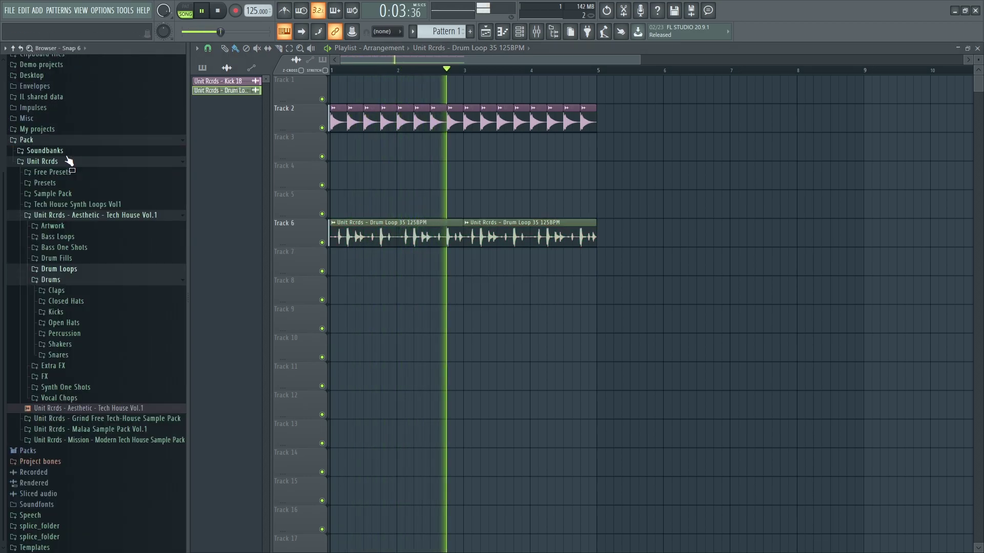
left_click(77, 248)
left_click(94, 306)
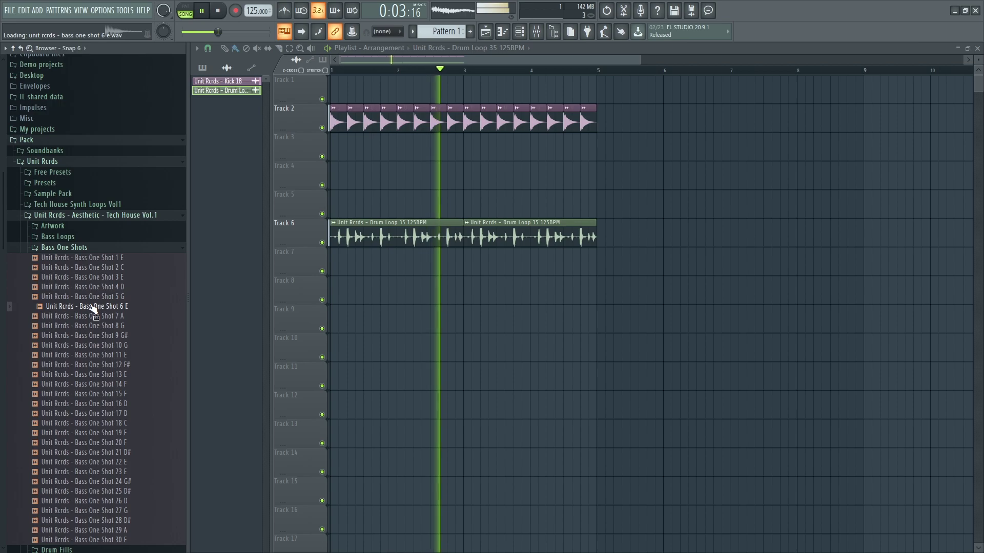
left_click_drag(92, 308, 359, 291)
key("space")
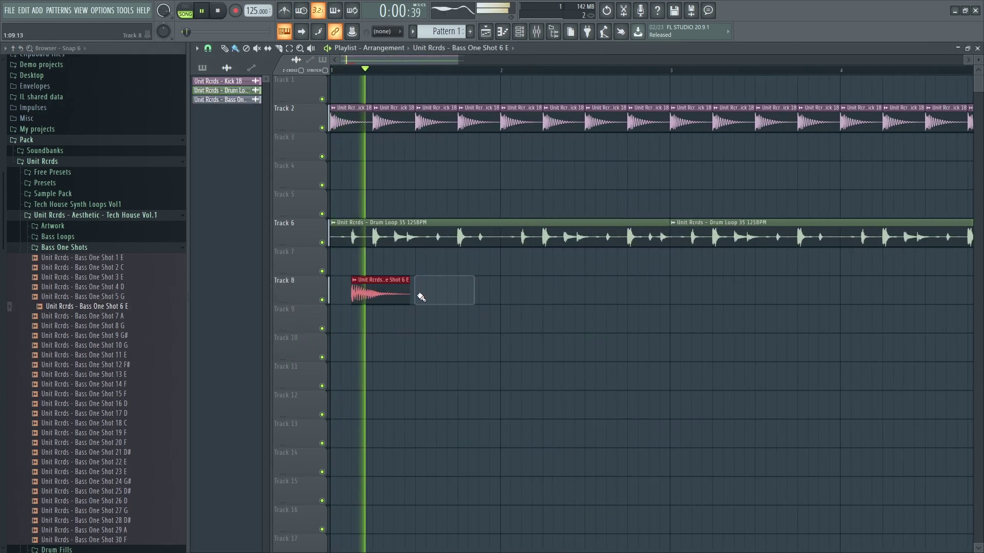
right_click(429, 292)
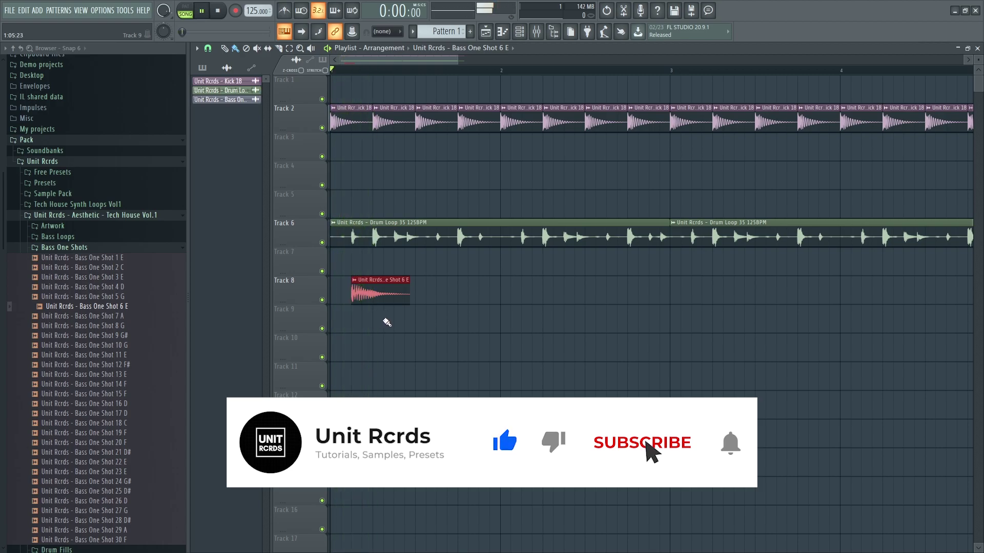
left_click(386, 321)
- Add a fade-out to the Bass One Shot 6 E sample and route it to mixer track 3
left_click(395, 311)
left_click_drag(449, 263, 450, 287)
left_click(496, 150)
- Load Kickstart in slot 10 of the bass one shot's mixer track
left_click(702, 213)
left_click(703, 213)
key("space")
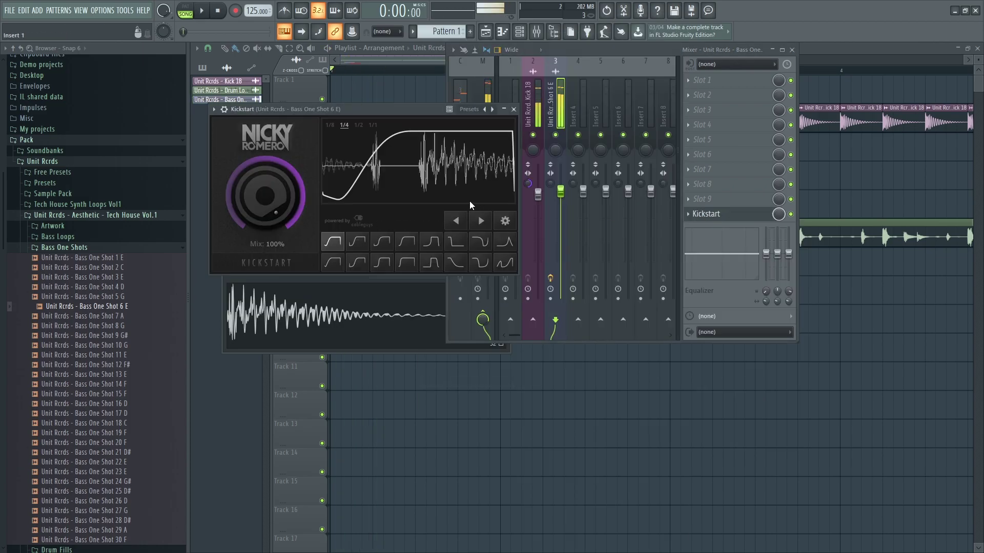
left_click(395, 92)
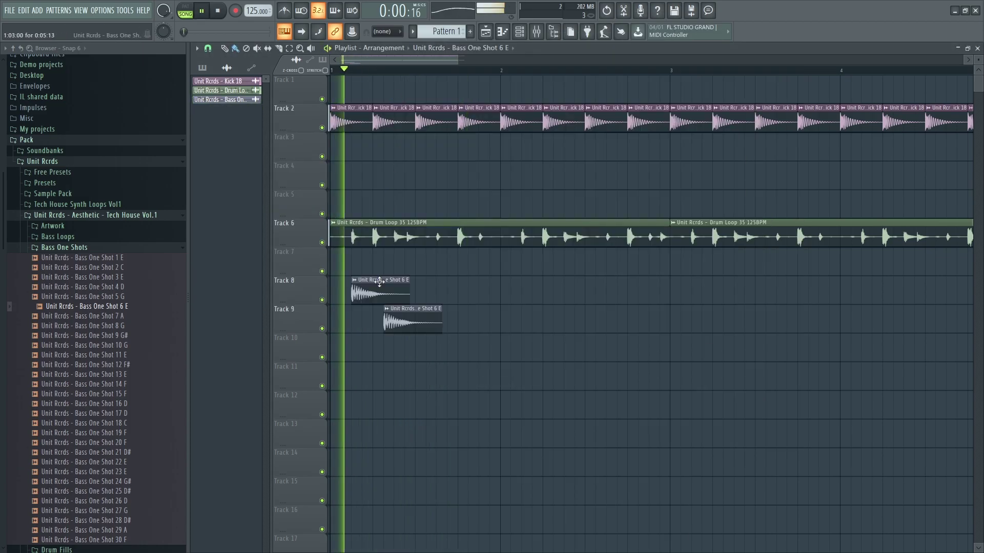
- Add two more Bass One Shot 6 E clips in bar 1 and line up all four hits on Track 8
key("space")
key("space")
left_click_drag(409, 268, 444, 268)
key("space")
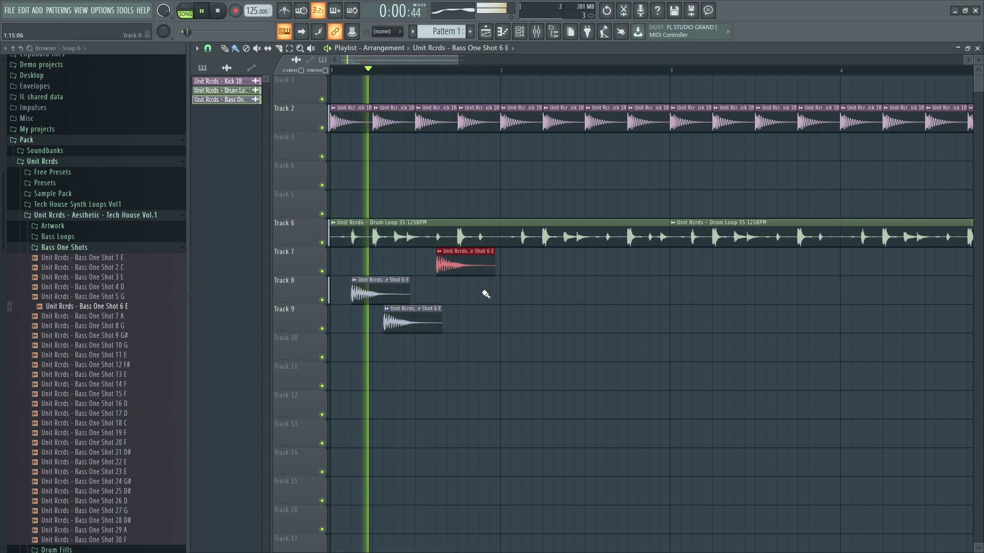
left_click(492, 292)
left_click_drag(465, 269, 465, 298)
- Duplicate the four bass hits one bar further on Track 8 and set bars 1 and 2 as the playback loop
left_click_drag(398, 297, 398, 297)
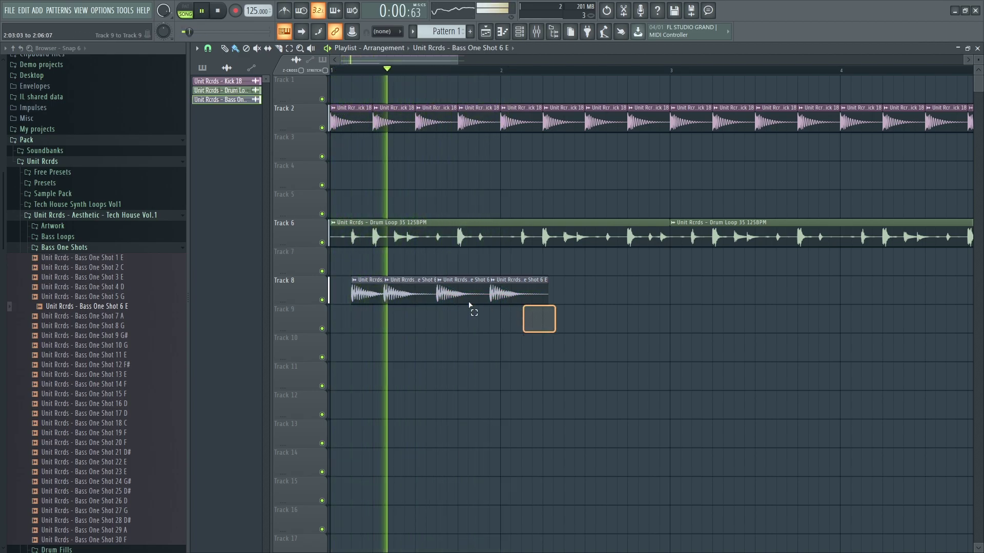
key("ctrl+b")
scroll(518, 303, "down", 3)
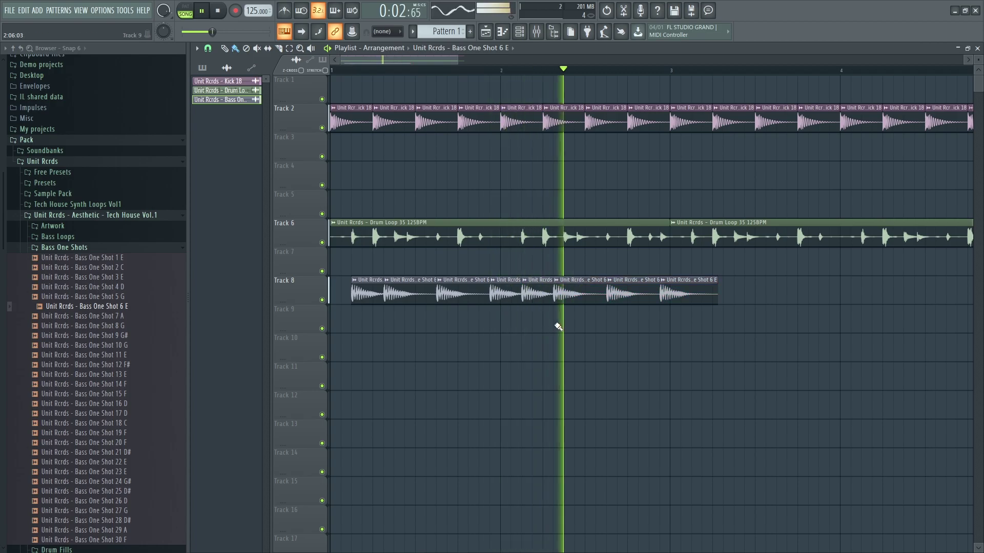
left_click_drag(574, 102, 371, 332)
left_click(371, 333)
scroll(446, 384, "up", 2)
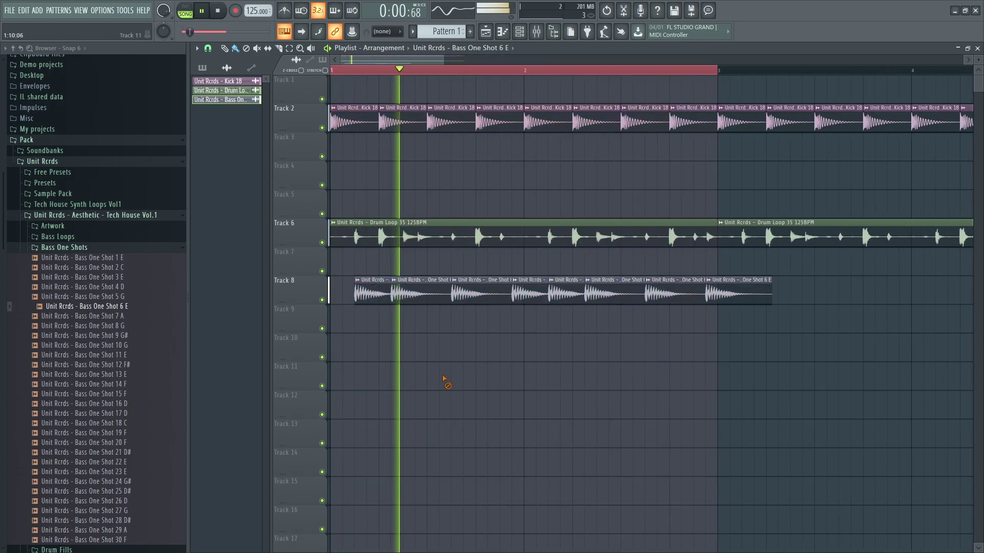
- Make the fourth bass clip on Track 8 unique and lower its pitch by 100 cents
left_click(516, 282)
left_click(534, 359)
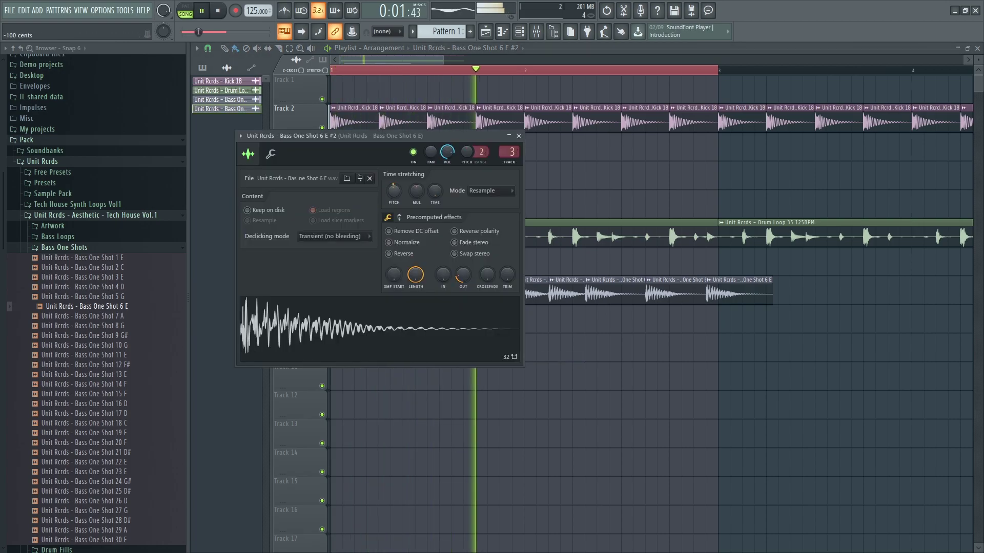
left_click_drag(394, 192, 393, 196)
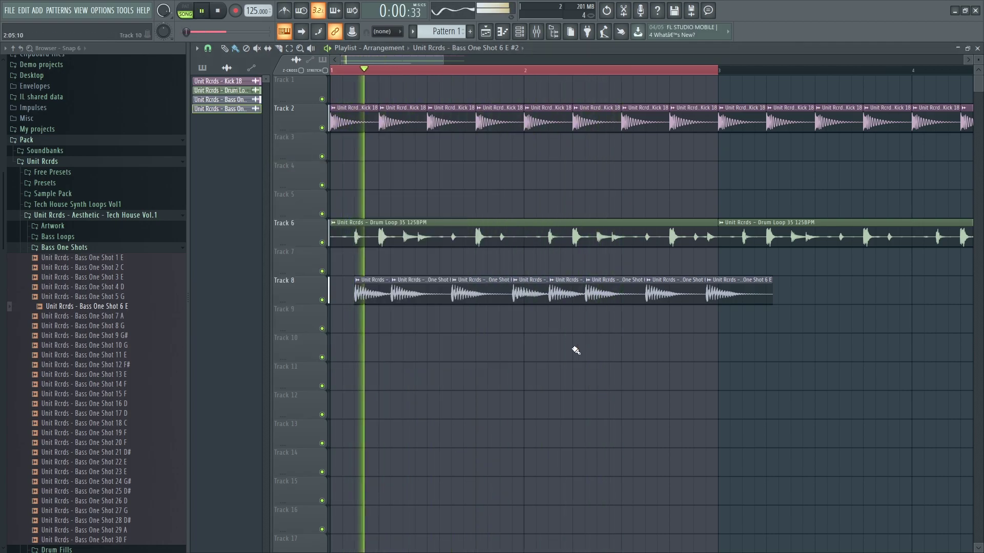
- Replace the last bass clip with the lower-pitched variant and duplicate the two-bar bass sequence into bars 3 and 4
left_click_drag(747, 349, 700, 299)
scroll(365, 318, "down", 4)
left_click_drag(365, 319, 505, 300)
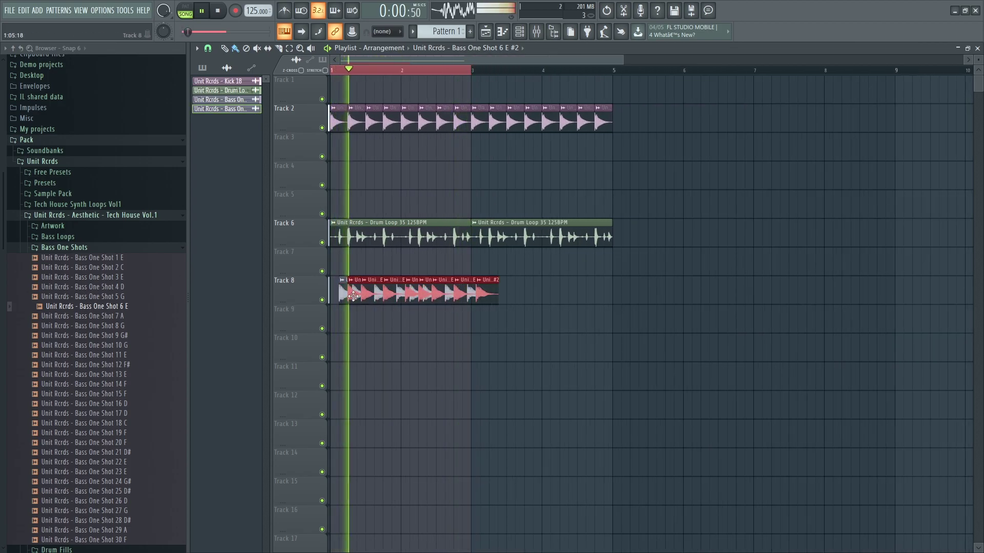
key("ctrl+b")
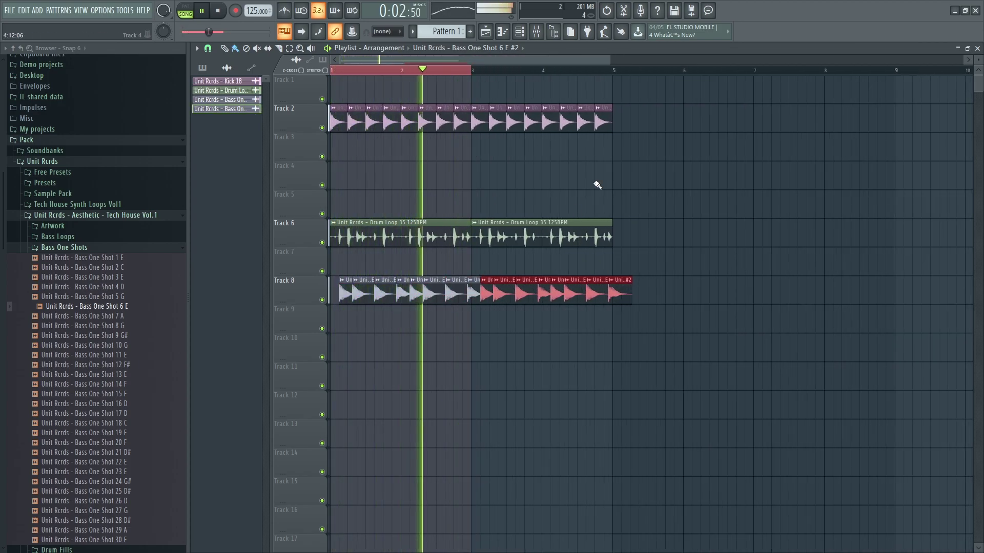
- Duplicate all kick, drum loop and bass clips into bars 5 to 8 and extend the playback loop to bar 9
left_click(615, 70)
left_click_drag(331, 103, 709, 359)
key("ctrl+b")
scroll(661, 177, "down", 2)
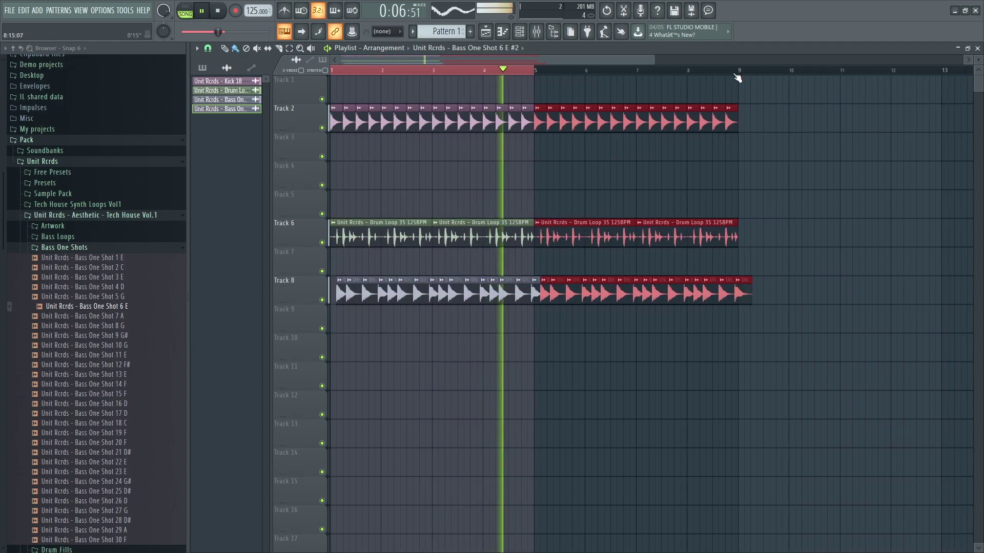
key("ctrl+a")
left_click(780, 158)
- Add Bass One Shot 3 E to Track 10 and align it with the first bass hit in bar 1
scroll(94, 307, "down", 4)
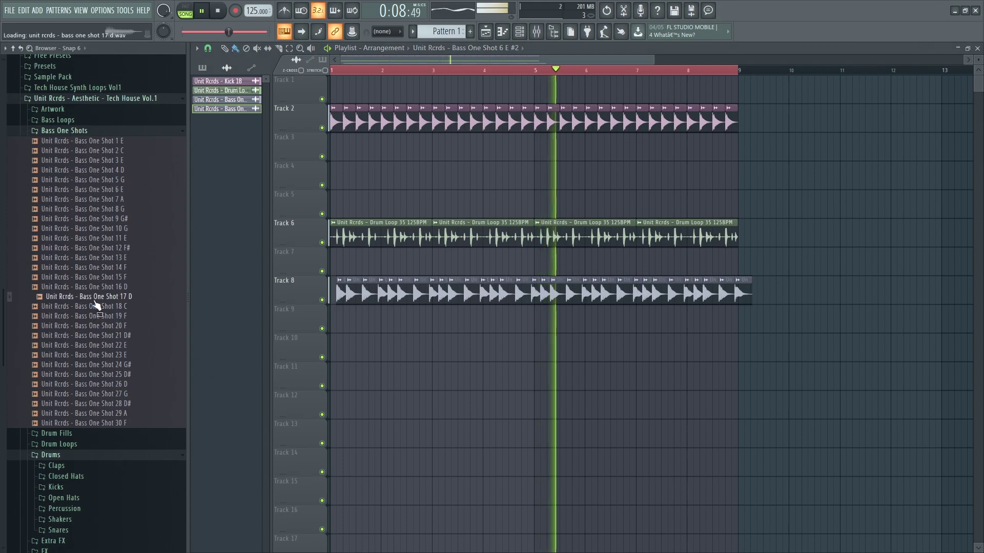
left_click(98, 161)
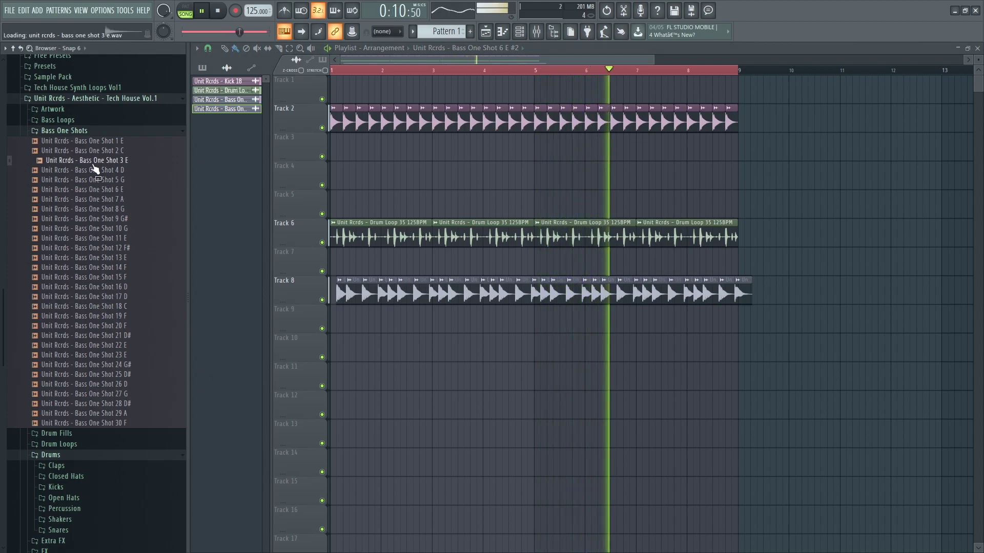
left_click_drag(95, 167, 377, 352)
key("space")
scroll(470, 358, "up", 5)
scroll(469, 359, "up", 2)
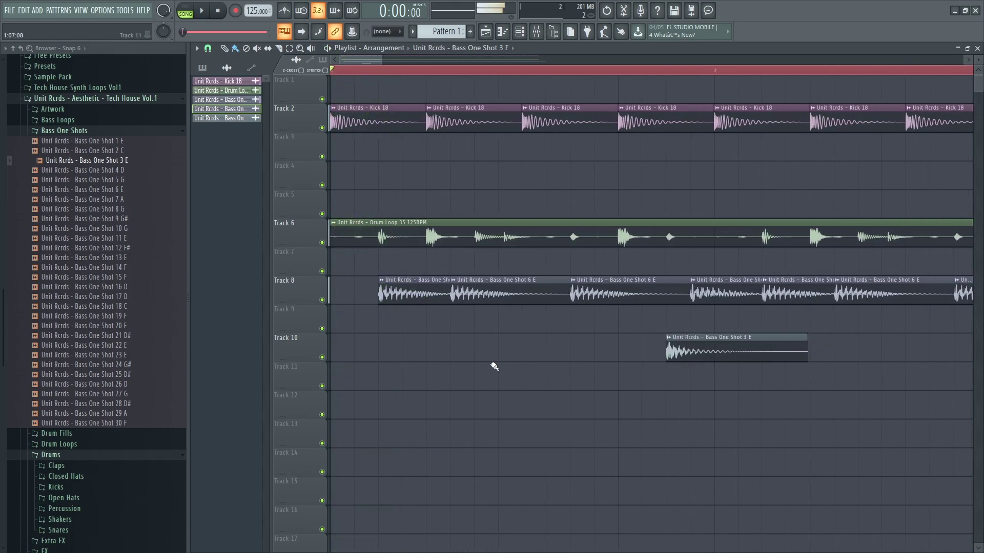
left_click_drag(652, 336, 421, 334)
key("space")
- Route Bass One Shot 3 E to mixer track 4 and add Fruity parametric EQ 2 in slot 1 with an 85 Hz high-pass
left_click(406, 342)
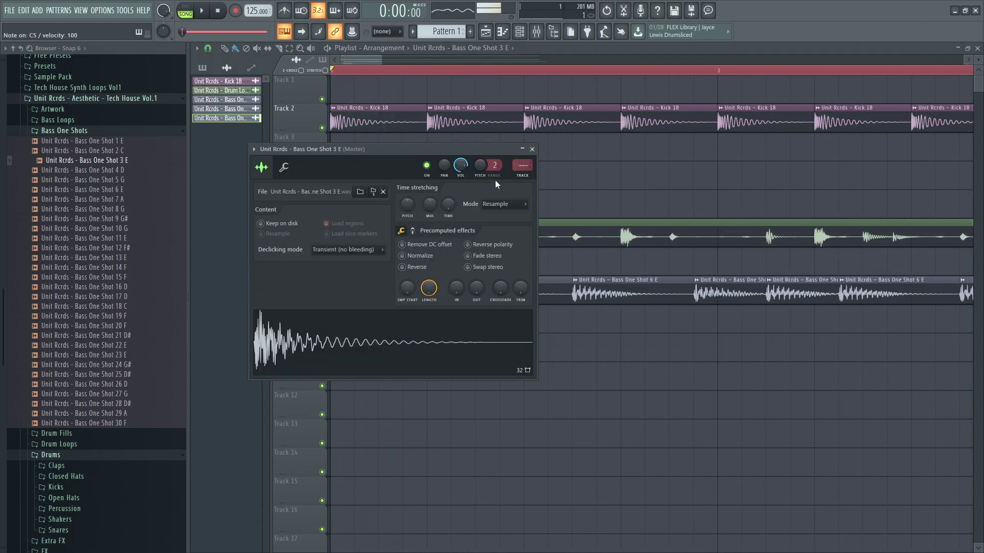
key("F9")
left_click(698, 82)
left_click(679, 72)
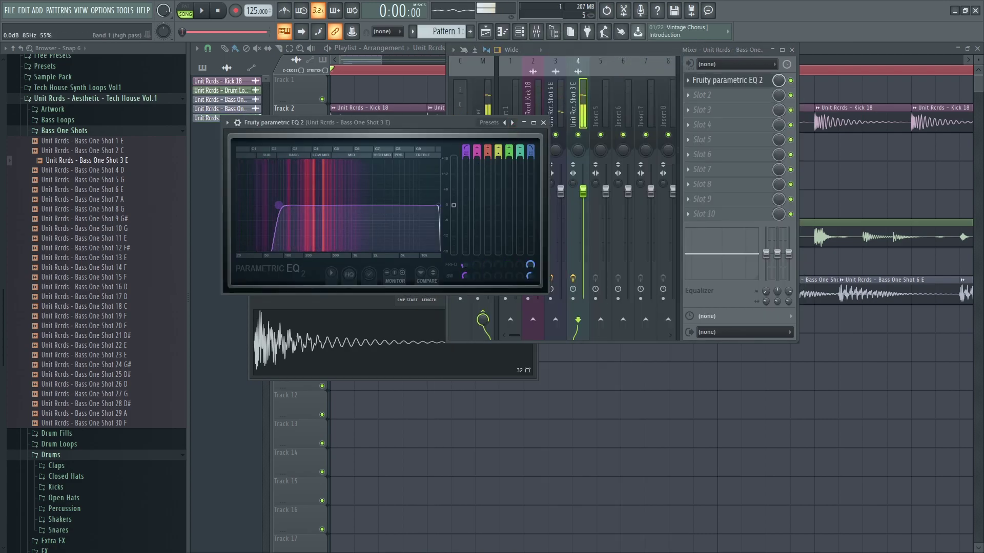
- Load Kickstart in slot 10 of the Bass One Shot 3 E mixer track and play the arrangement
left_click(726, 216)
left_click(637, 186)
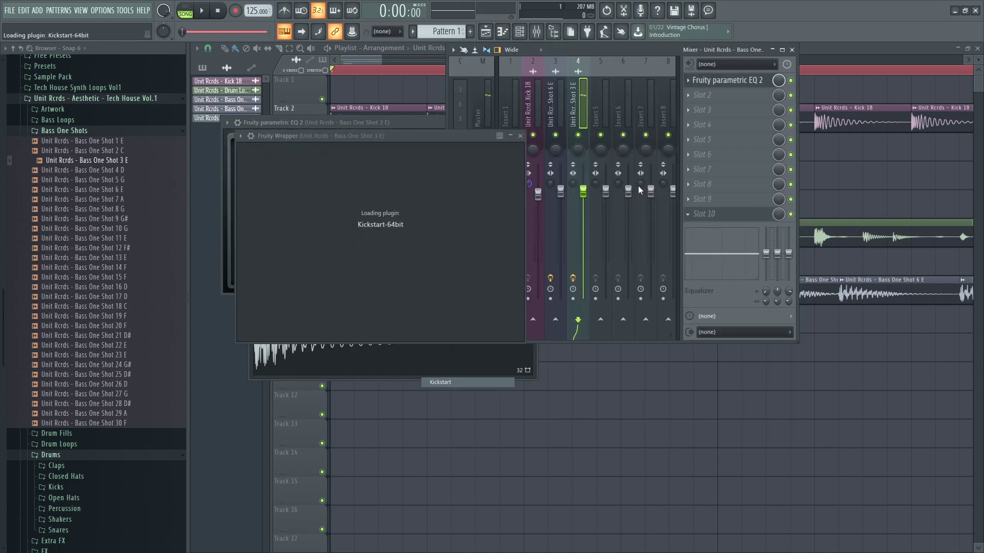
key("space")
key("F12")
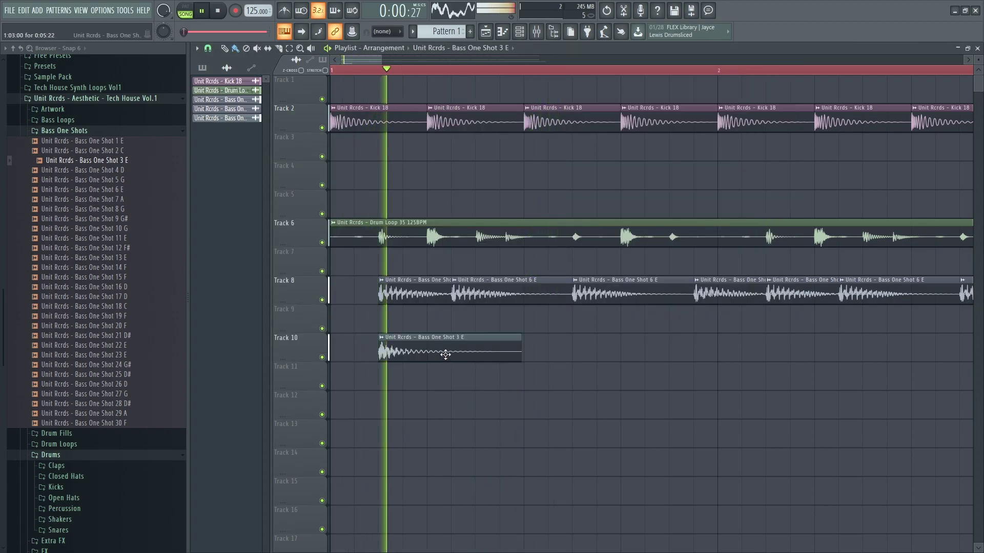
- Move the Bass One Shot 3 E clip on Track 10 to 1:10:00 and play it back
left_click_drag(458, 343, 602, 343)
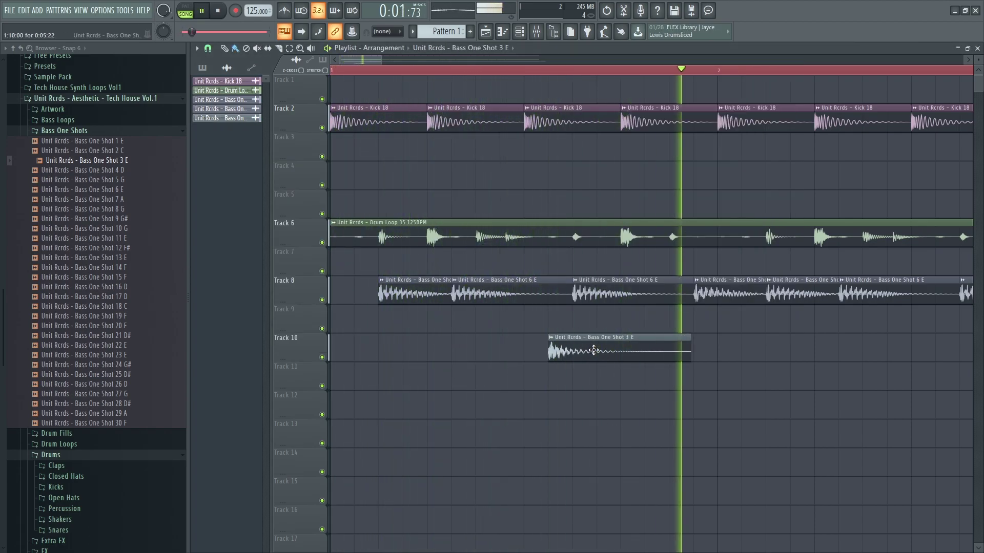
scroll(359, 370, "down", 2)
key("space")
key("space")
- Load Soundgoodizer in slot 2 of the Bass One Shot 3 E mixer track
double_click(478, 353)
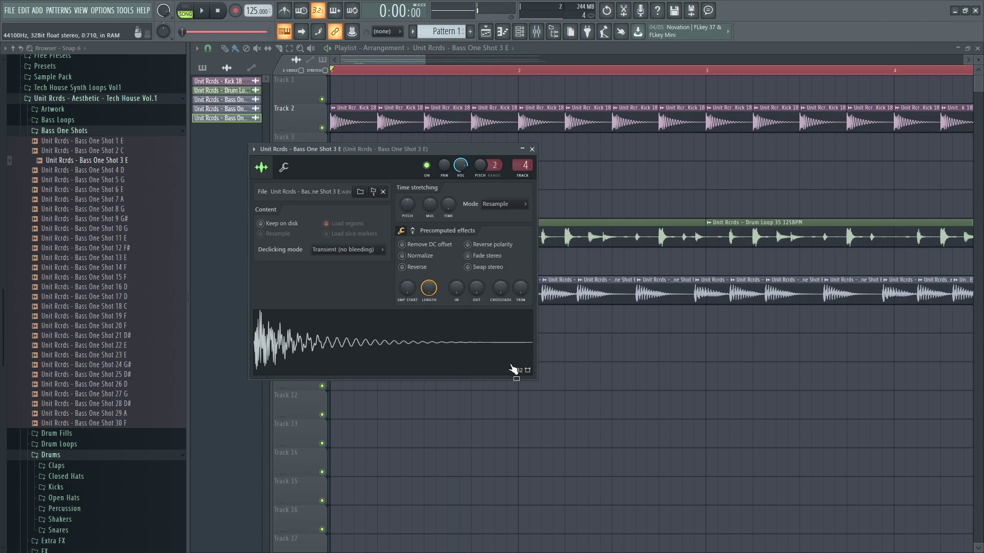
key("Escape")
key("F9")
left_click(728, 96)
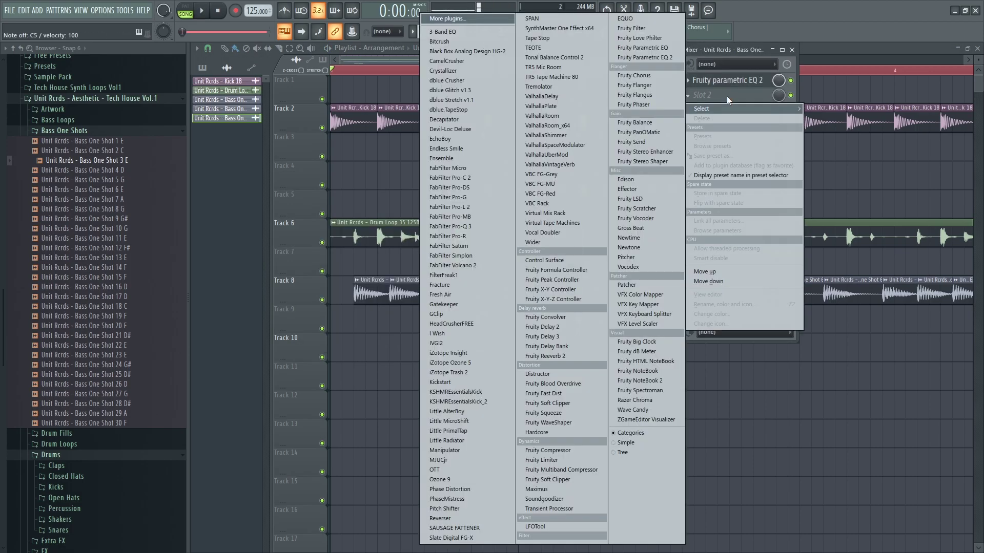
left_click(553, 501)
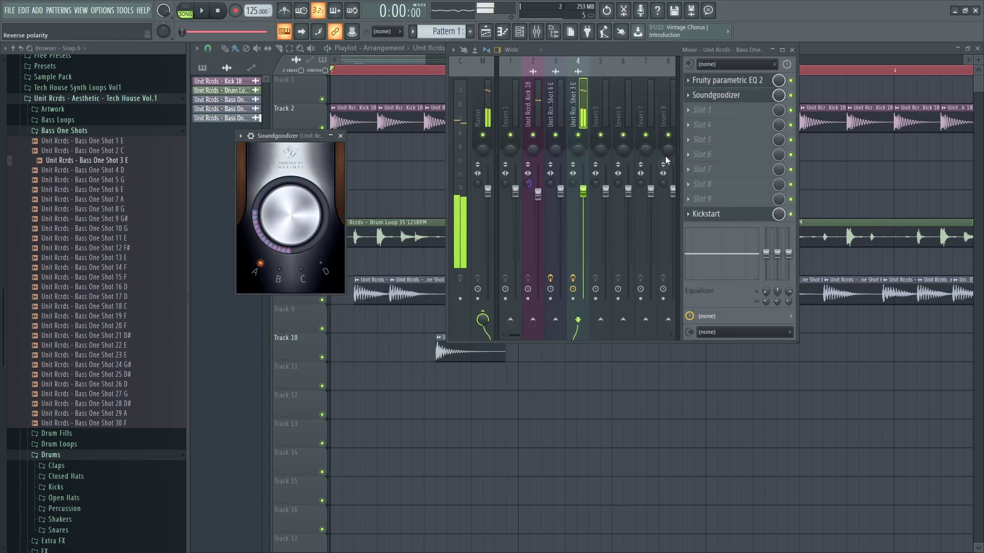
- Add a second Fruity parametric EQ 2 in slot 3, boosting the upper mids and cutting lows with a 77 Hz low shelf
left_click(703, 116)
left_click(661, 287)
left_click_drag(410, 231, 388, 223)
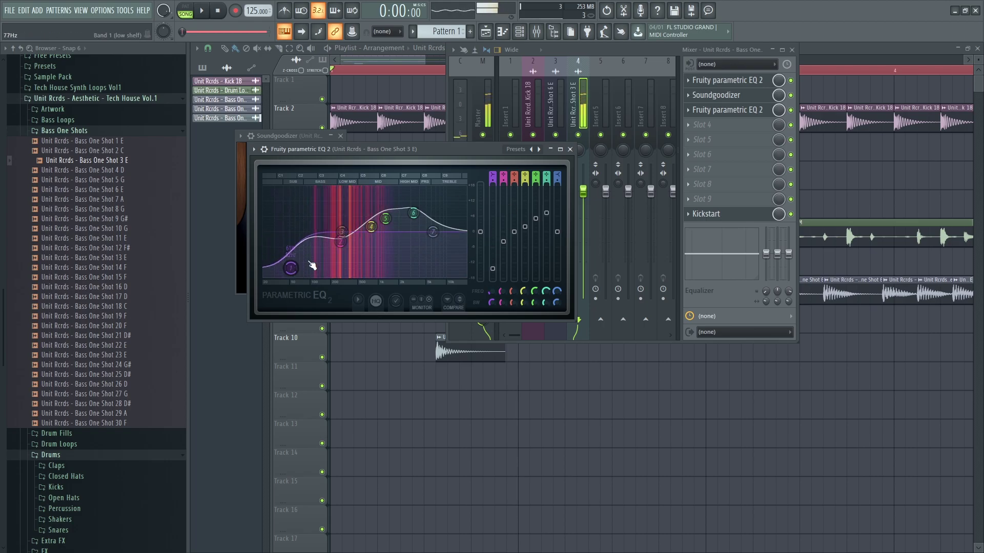
- Play the arrangement and repeat the Bass One Shot 3 E clip along Track 10 through bar 8
left_click(775, 108)
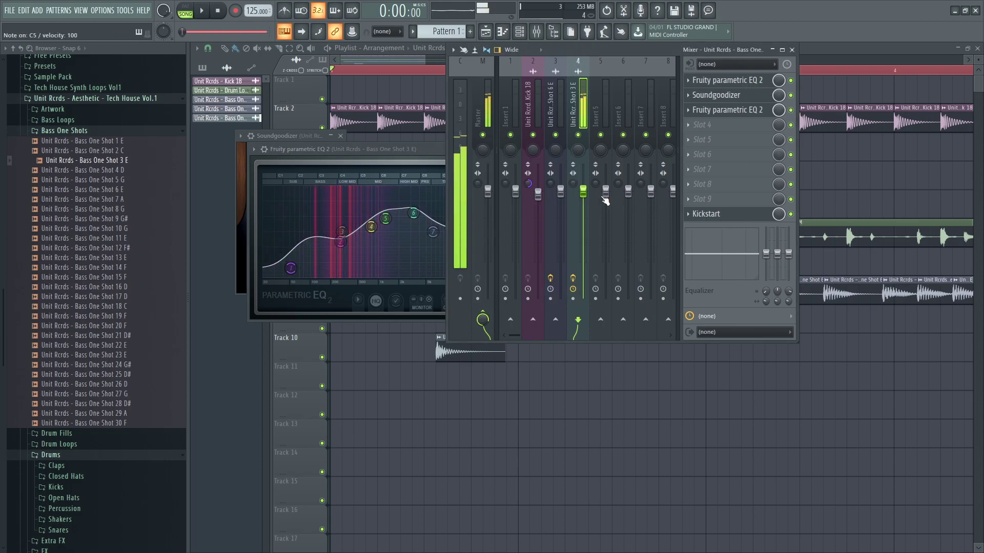
key("space")
left_click(810, 183)
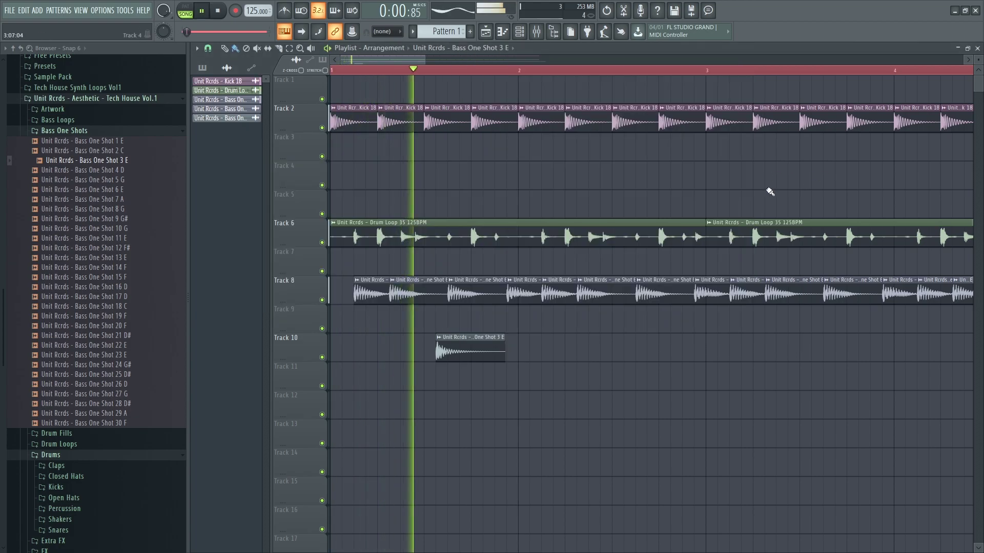
left_click_drag(432, 356, 561, 349)
scroll(469, 362, "down", 2)
scroll(538, 354, "down", 2)
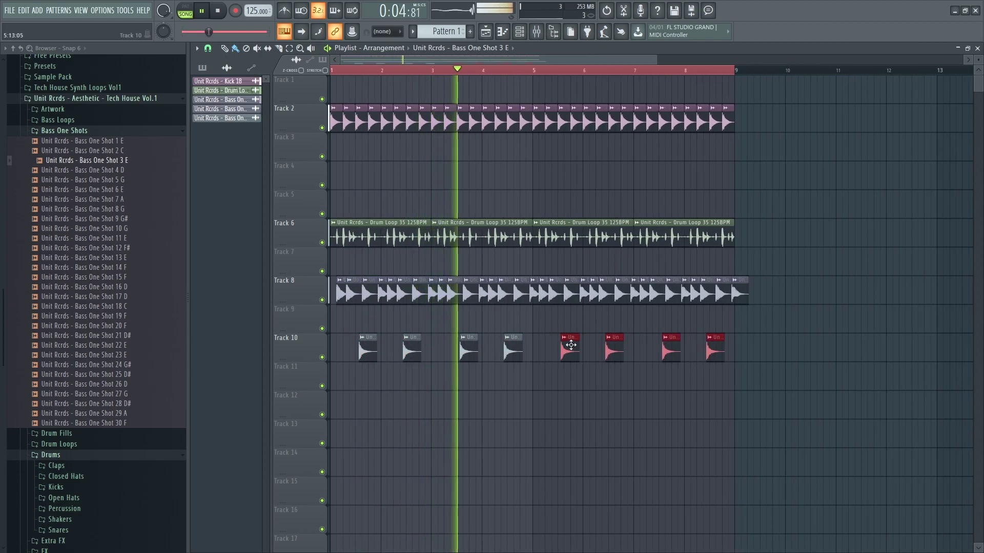
- Move all bass clips up one track to Tracks 7 and 9 and open the channel settings of Drum Loop 35
left_click_drag(778, 374, 328, 279)
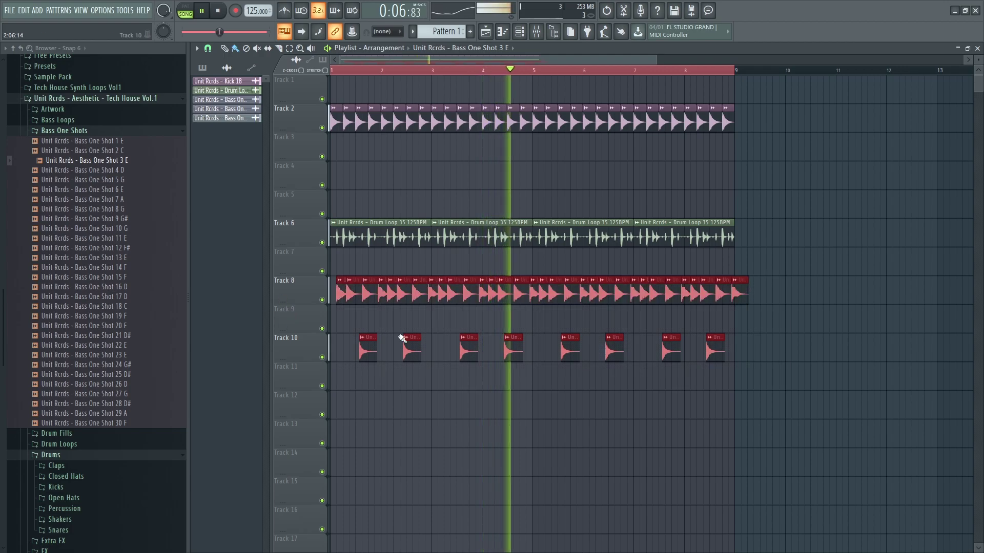
left_click_drag(413, 359, 406, 332)
double_click(410, 233)
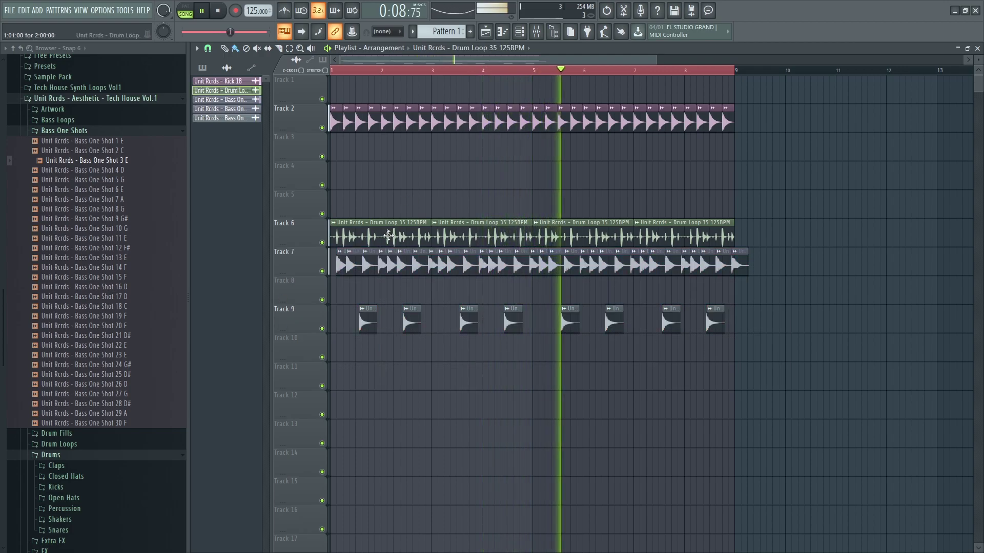
left_click(334, 152)
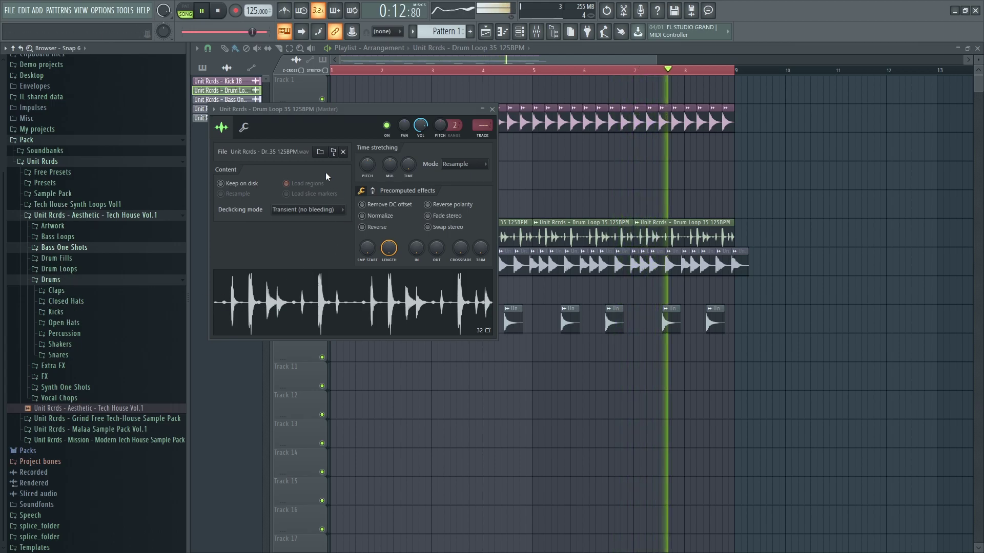
- Fill eight bars of Track 5 with Drum Loop 14 from the sample pack and replace it with Drum Loop 9
left_click(59, 269)
left_click_drag(89, 315, 351, 206)
left_click_drag(648, 206, 441, 206)
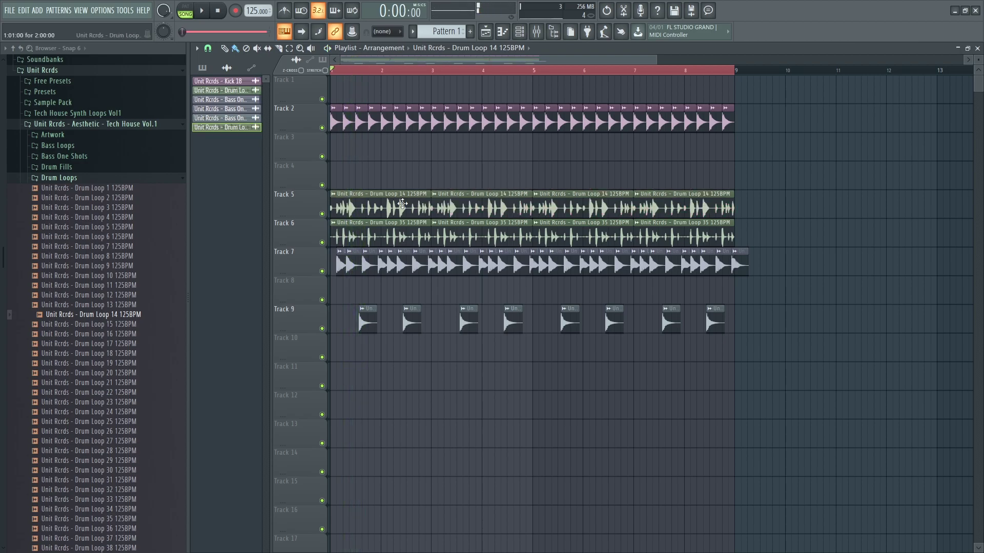
left_click(153, 266)
- Route Drum Loop 9 to mixer track 5 and load FabFilter Pro-C 2 in its slot 1
left_click(554, 201)
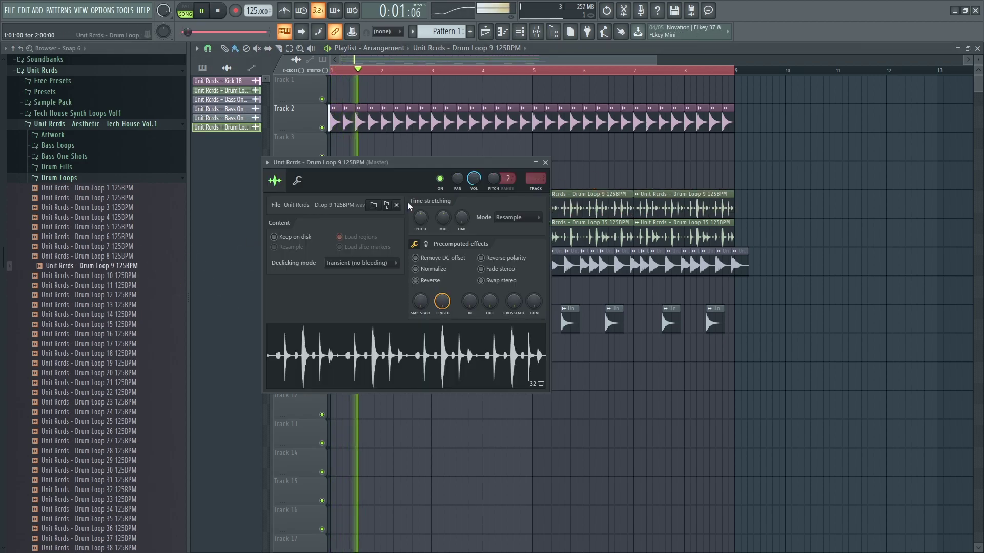
left_click(534, 179)
left_click(703, 82)
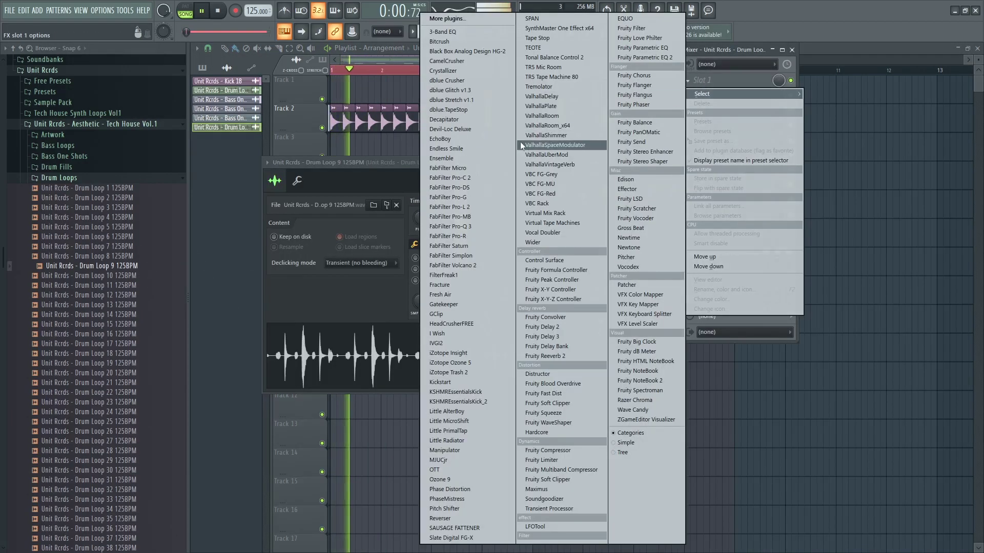
left_click(478, 179)
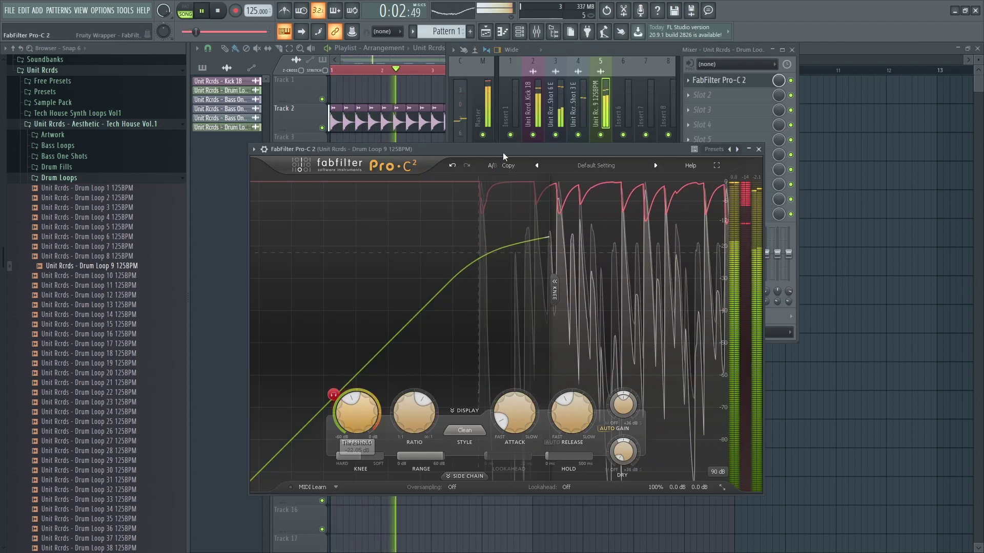
- Load Soundgoodizer with a reduced amount in slot 2 of the Drum Loop 9 mixer track and lower the track's fader
left_click(702, 95)
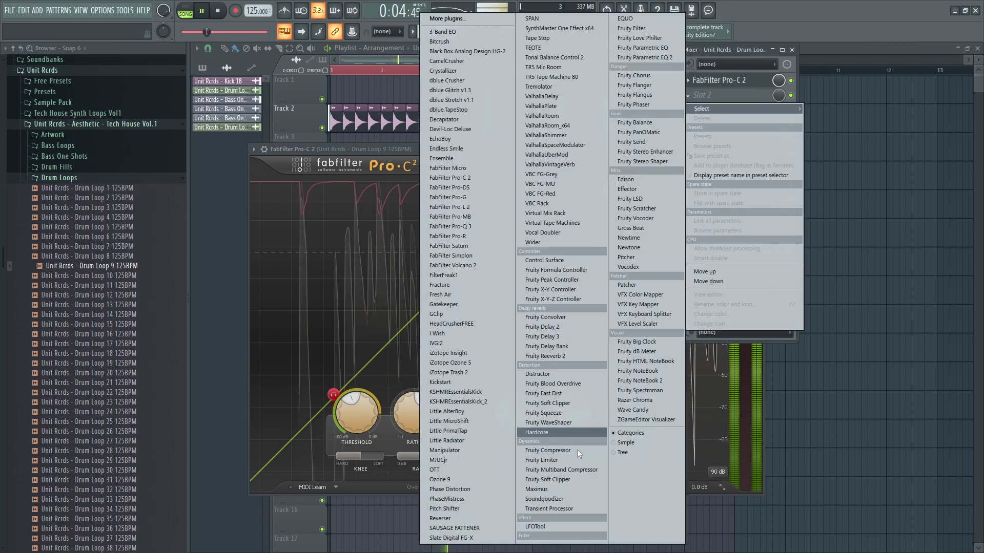
left_click(544, 499)
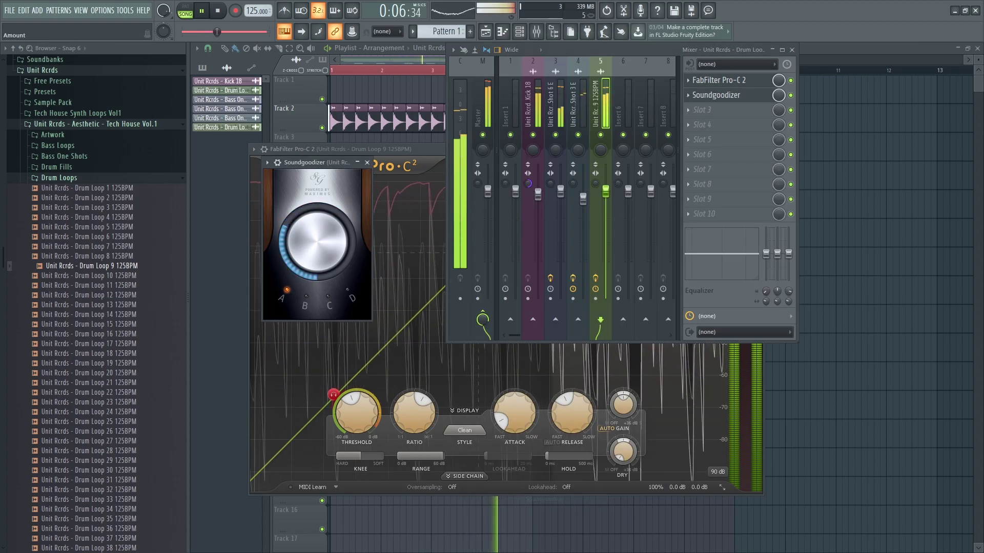
left_click_drag(606, 191, 615, 219)
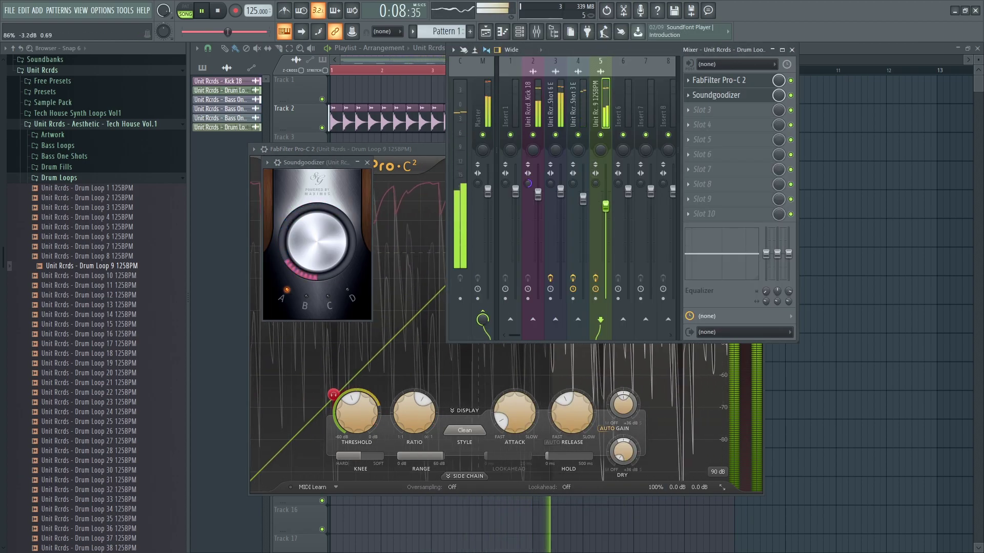
key("F12")
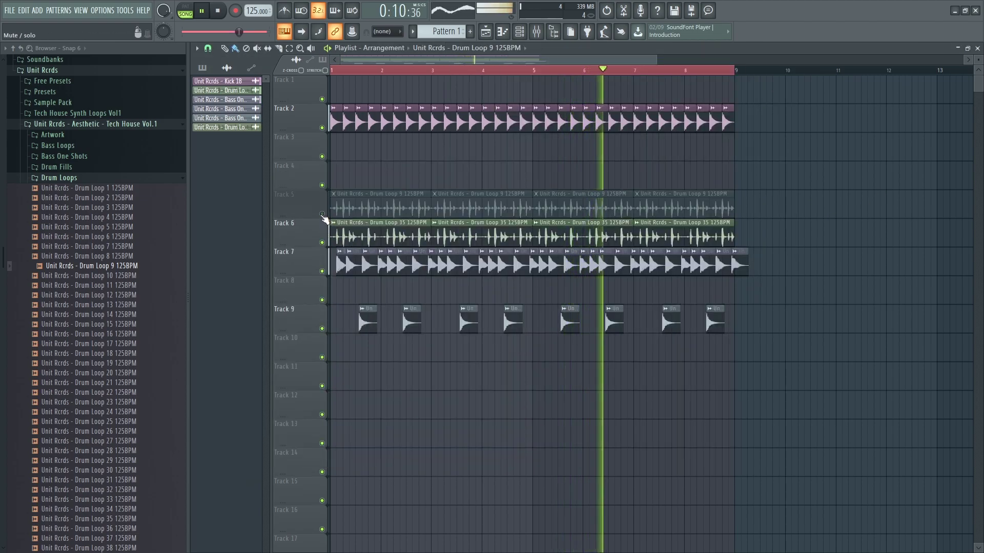
- Audition the samples in the pack's Open Hats folder against the playing arrangement
left_click(78, 169)
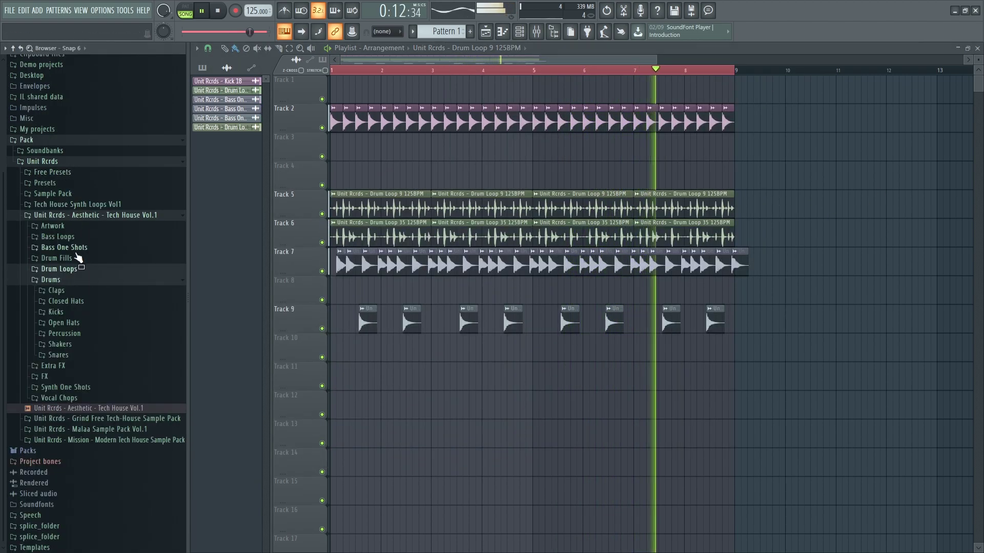
left_click(85, 324)
left_click(84, 362)
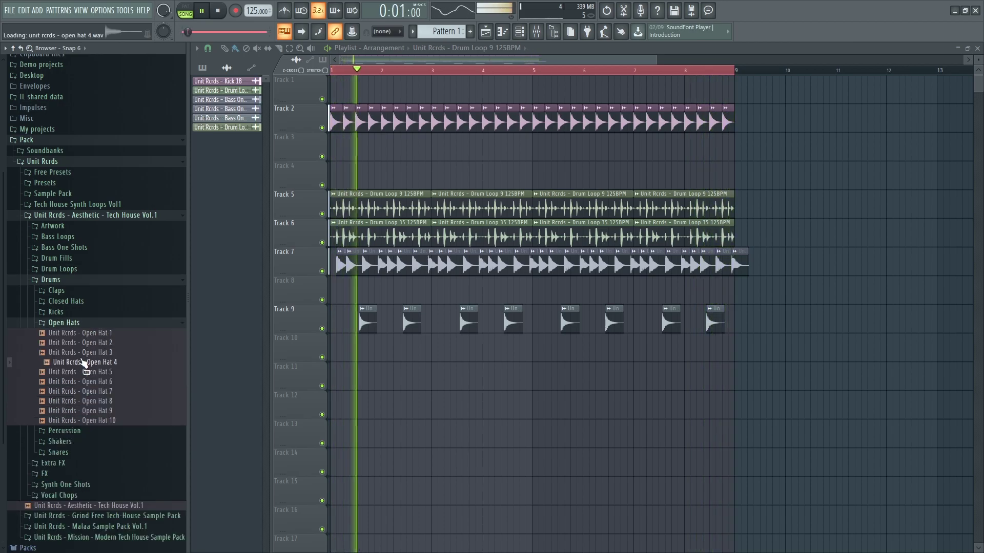
left_click(82, 372)
left_click(81, 381)
left_click(81, 391)
left_click(77, 401)
left_click(73, 411)
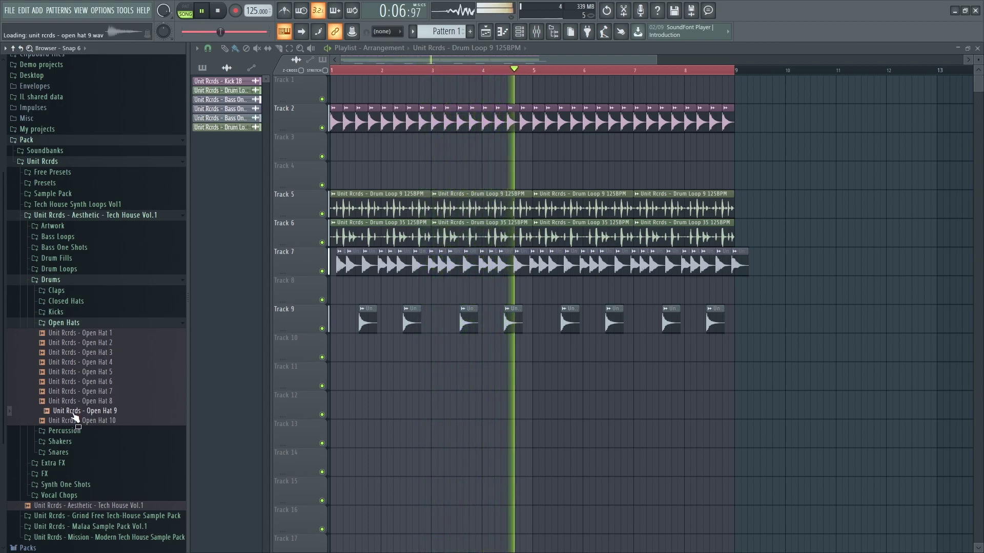
left_click(76, 421)
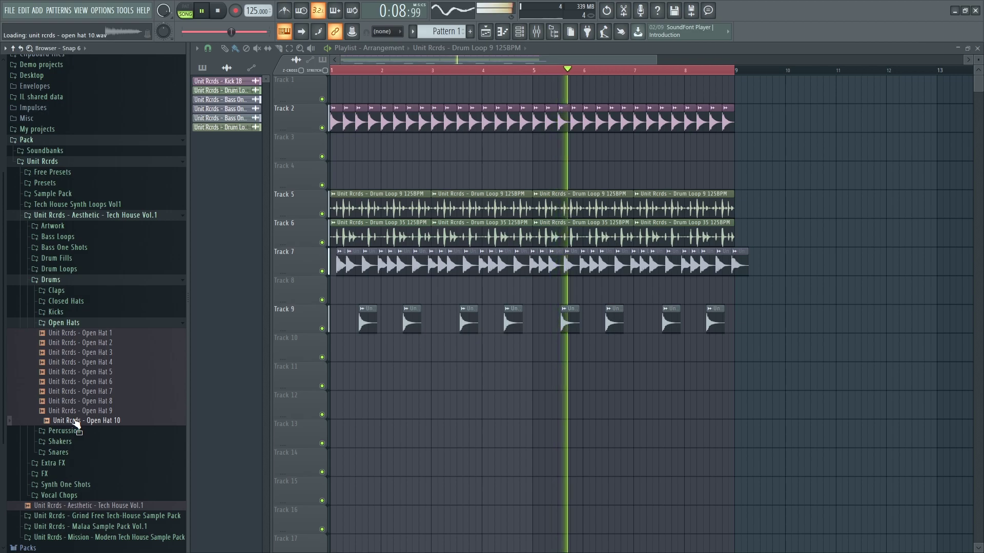
left_click(85, 343)
left_click(83, 353)
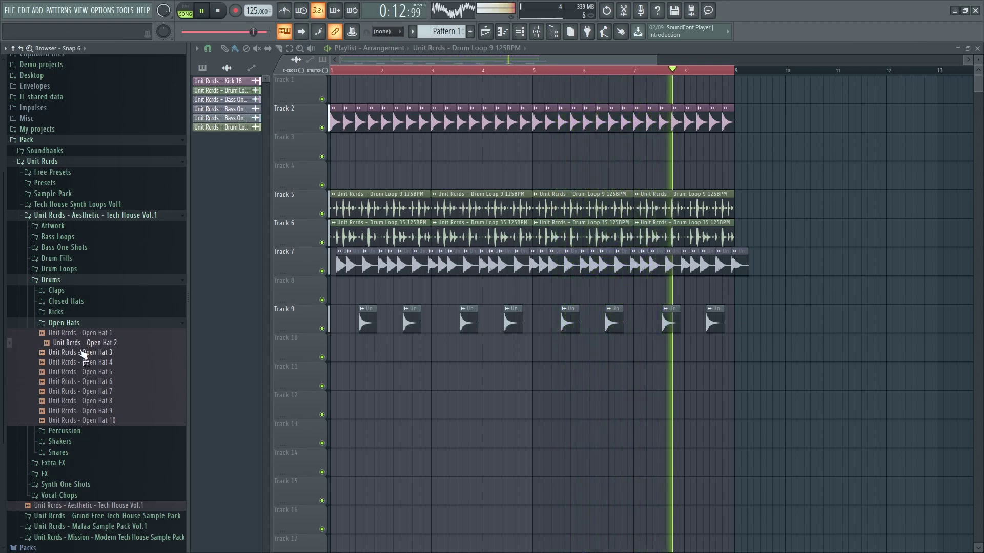
left_click(85, 343)
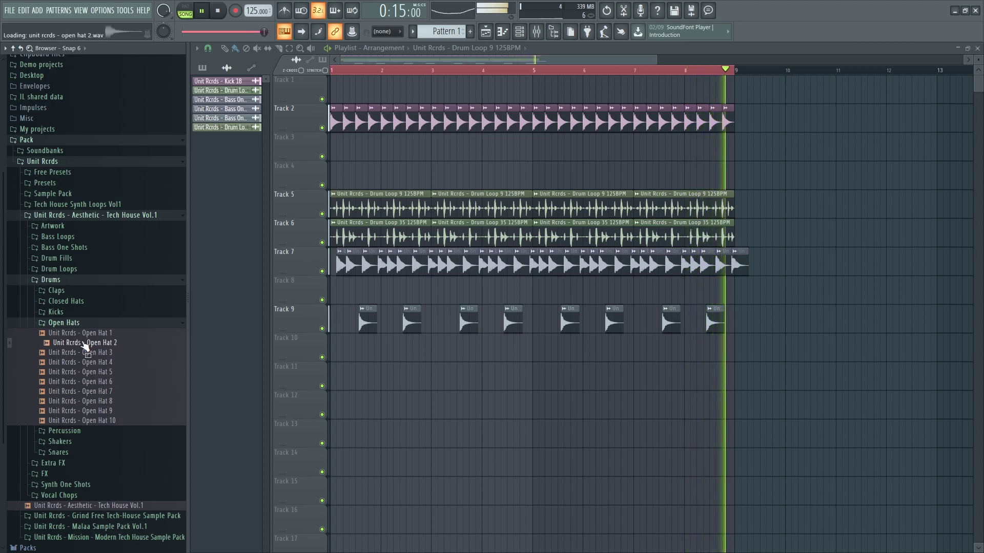
left_click(82, 372)
left_click(80, 402)
- Add Open Hat 8 to the playlist, repeat it on every off-beat along Track 8 for eight bars, and play it
left_click_drag(80, 405, 373, 340)
key("space")
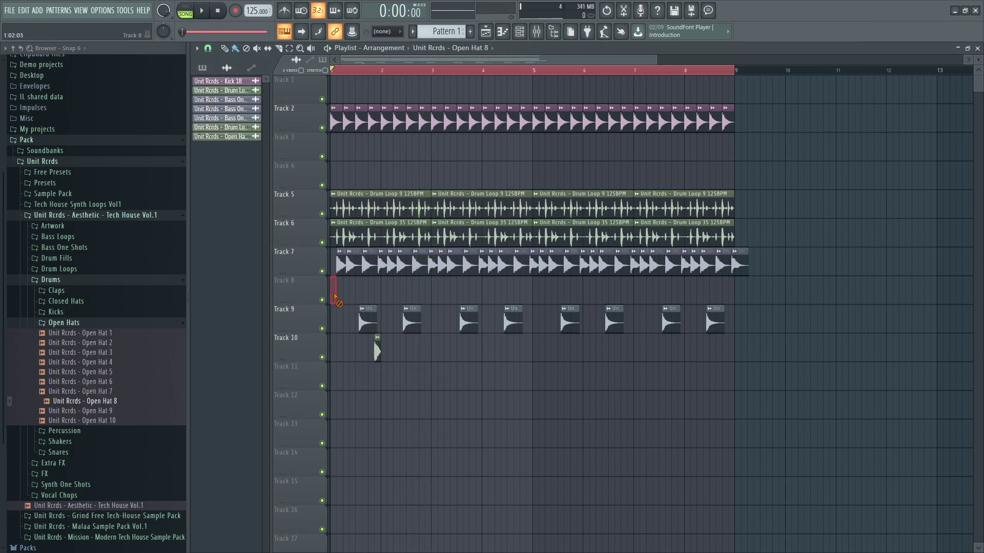
mouse_move(355, 300)
left_mouse_down()
mouse_move(740, 293)
mouse_move(813, 307)
left_mouse_up()
key("space")
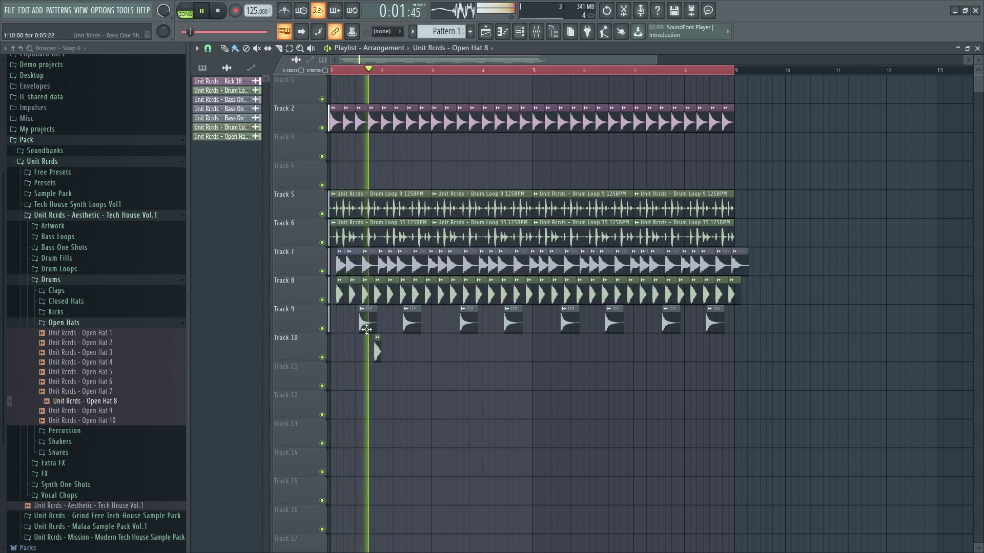
- Shorten the tail of Open Hat 8 and route it to mixer track 6 with its low frequencies cut
double_click(395, 336)
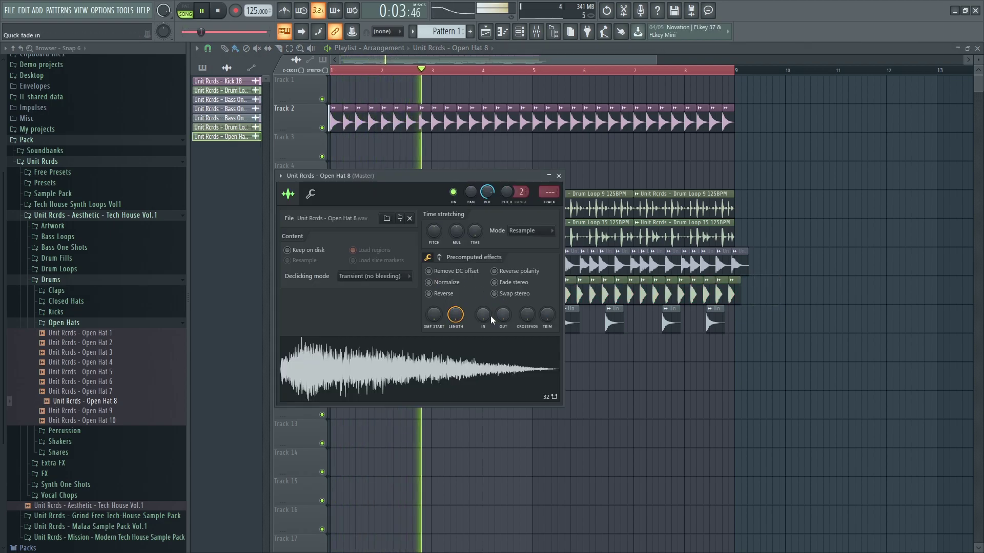
key("ctrl+l")
key("F9")
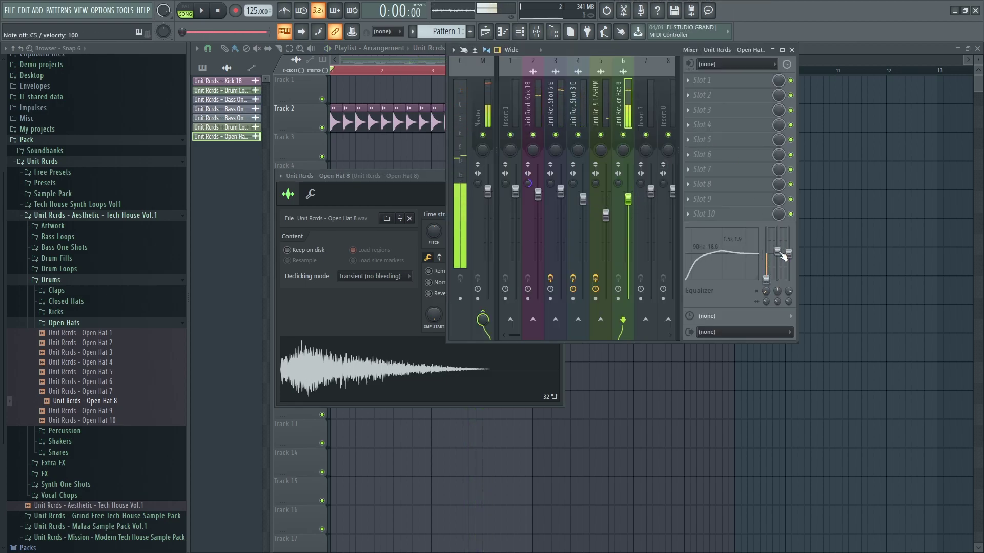
- Load Fruity Reeverb 2 in slot 2 of the Open Hat 8 mixer track and lower the track's fader
left_click(702, 95)
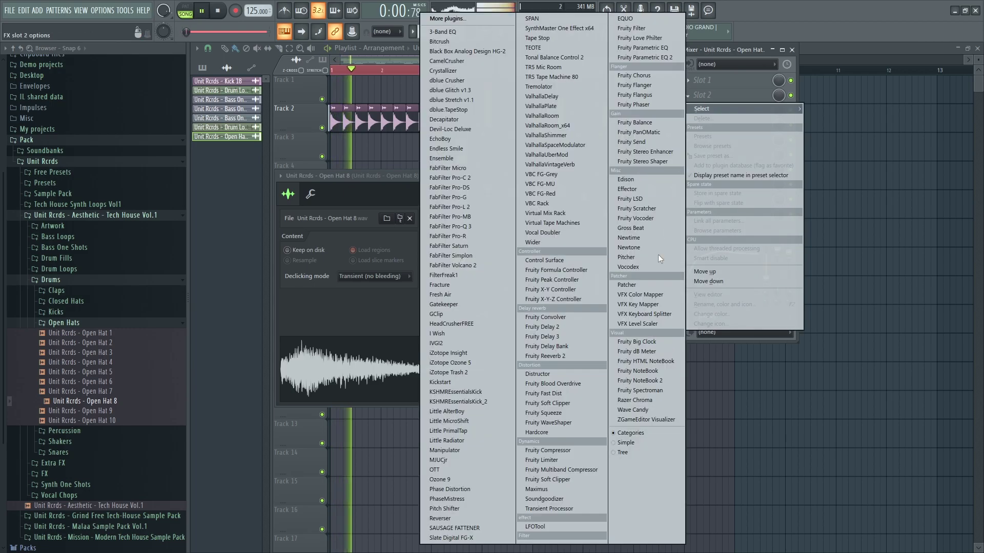
left_click(567, 356)
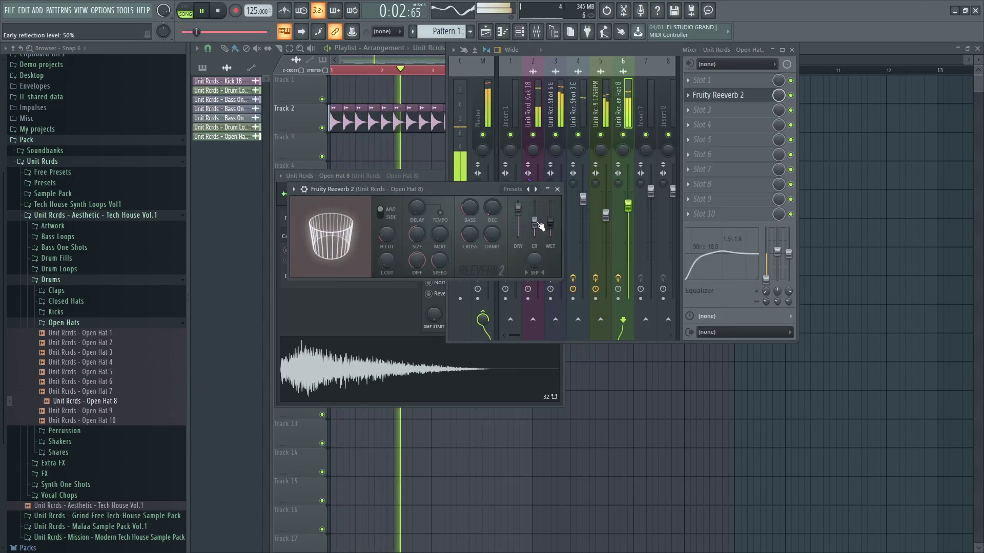
left_click_drag(497, 207, 504, 212)
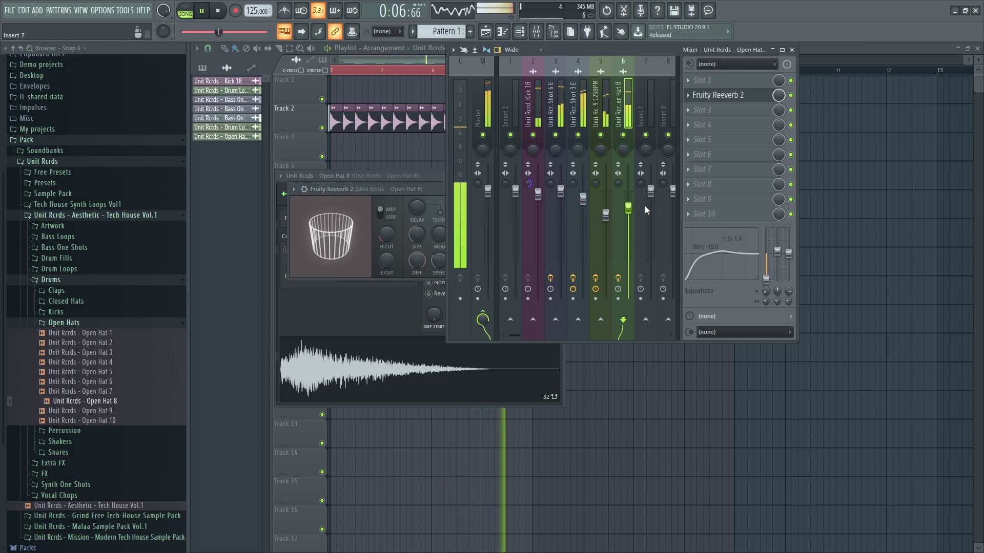
key("F12")
- Place Fx Shot 5 from the Extra FX folder on Track 11 at 8:15:00
scroll(66, 422, "down", 3)
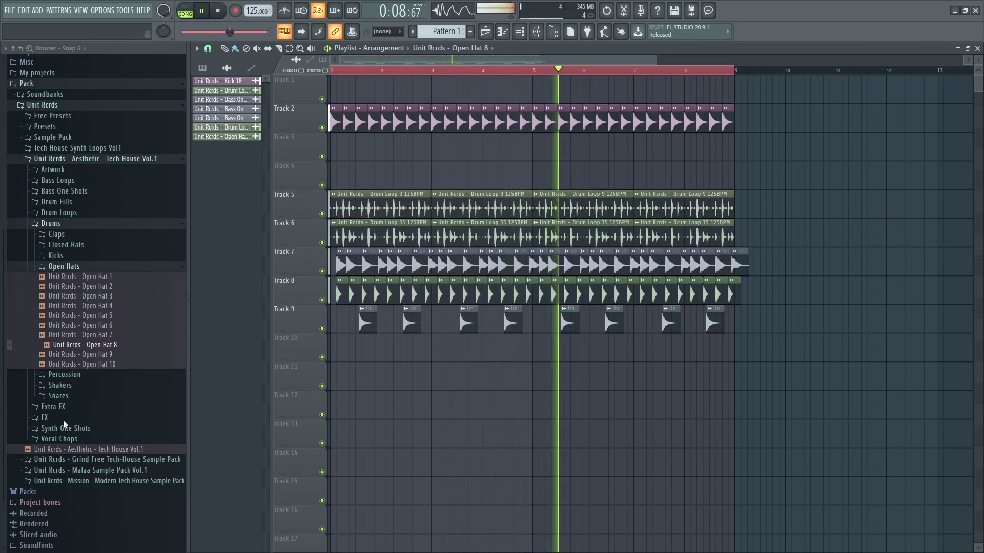
left_click(64, 407)
scroll(69, 408, "down", 8)
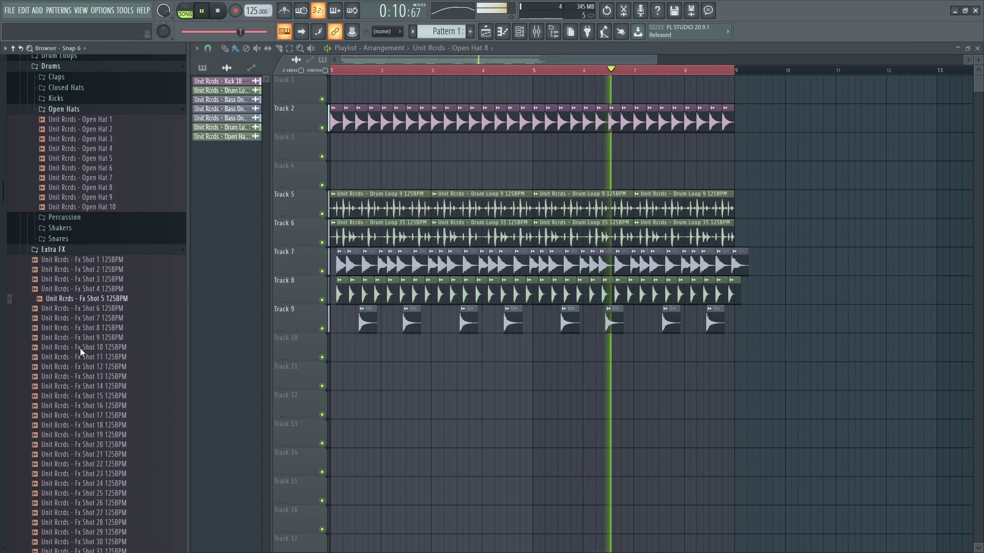
left_click_drag(94, 304, 738, 361)
scroll(728, 389, "up", 5)
scroll(687, 402, "down", 5)
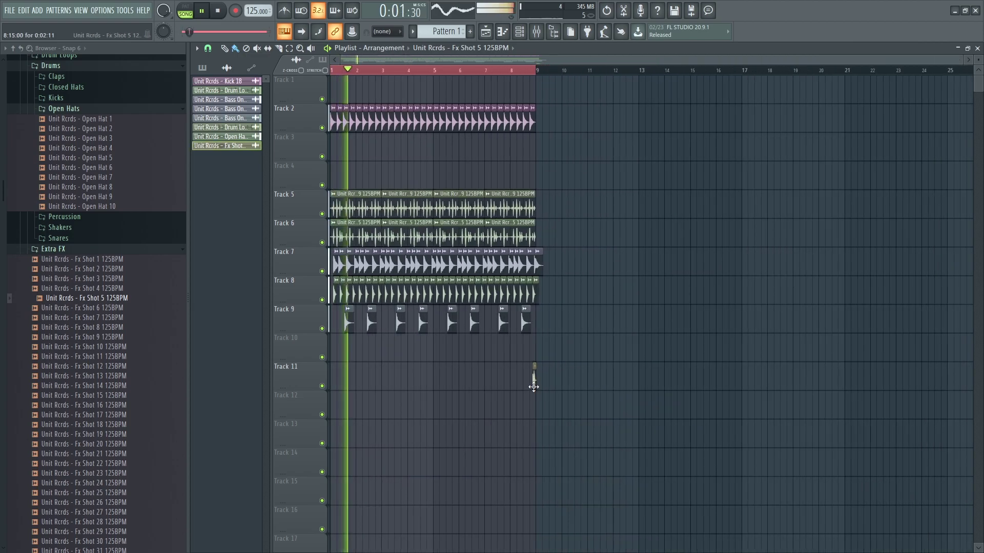
- Move the Fx Shot 5 clip to the end of bar 2 and play bars 1 to 2 as a loop
left_click(386, 75)
scroll(385, 72, "up", 3)
key("space")
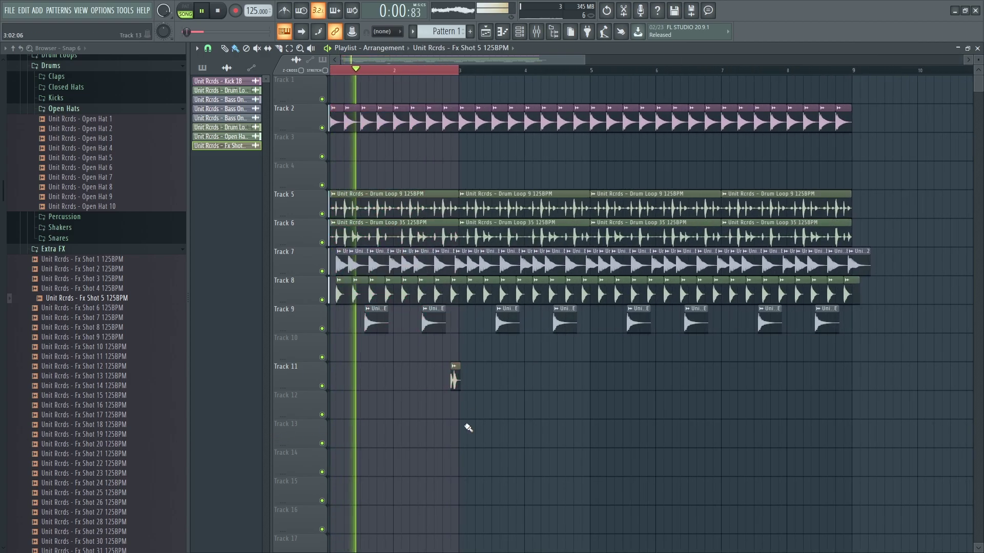
- Route Fx Shot 5 to mixer track 7, load an effect in its slot 10, and play the two-bar loop
double_click(458, 375)
key("space")
left_click(534, 214)
left_click(715, 215)
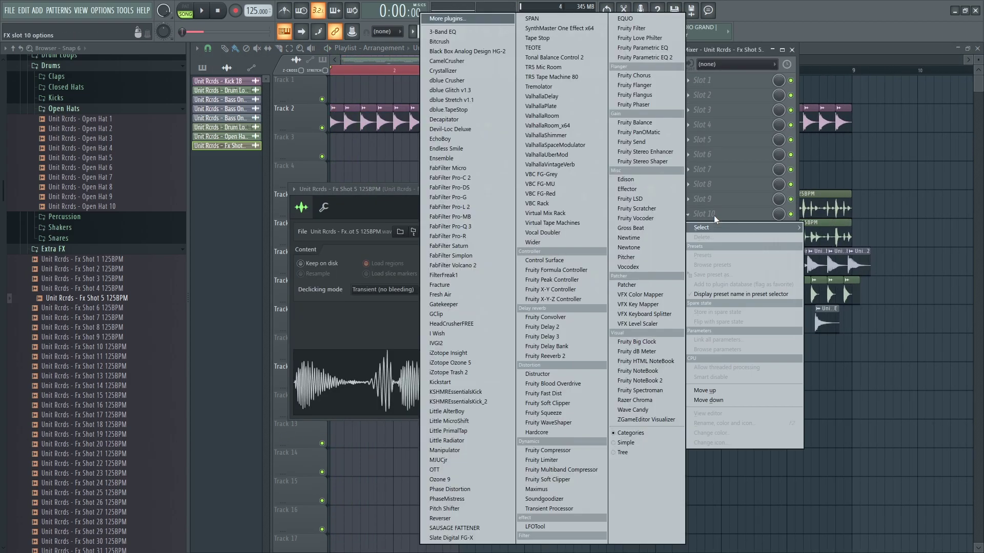
key("Return")
key("F12")
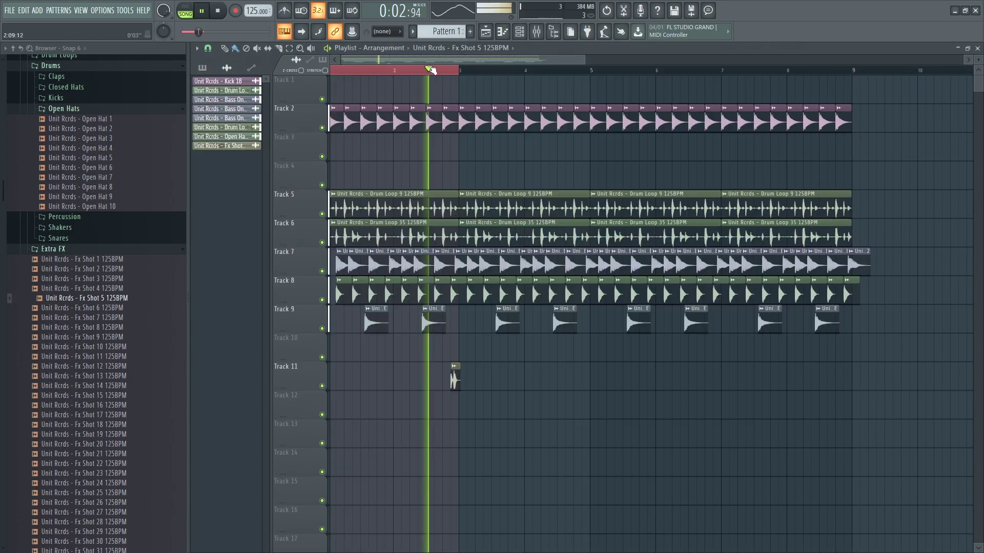
- Adjust the waveform of the Fx Shot 5 sample in its channel settings
double_click(455, 382)
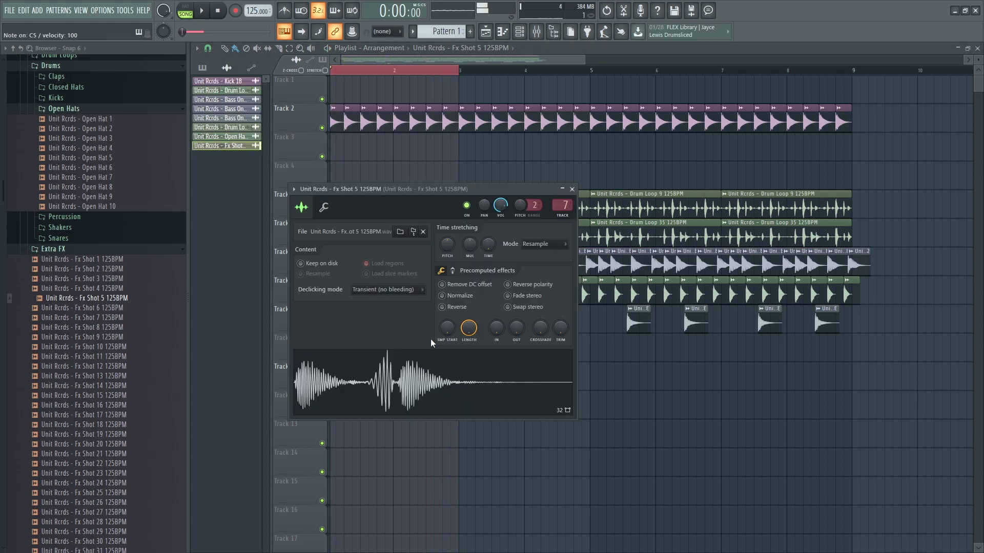
key("Escape")
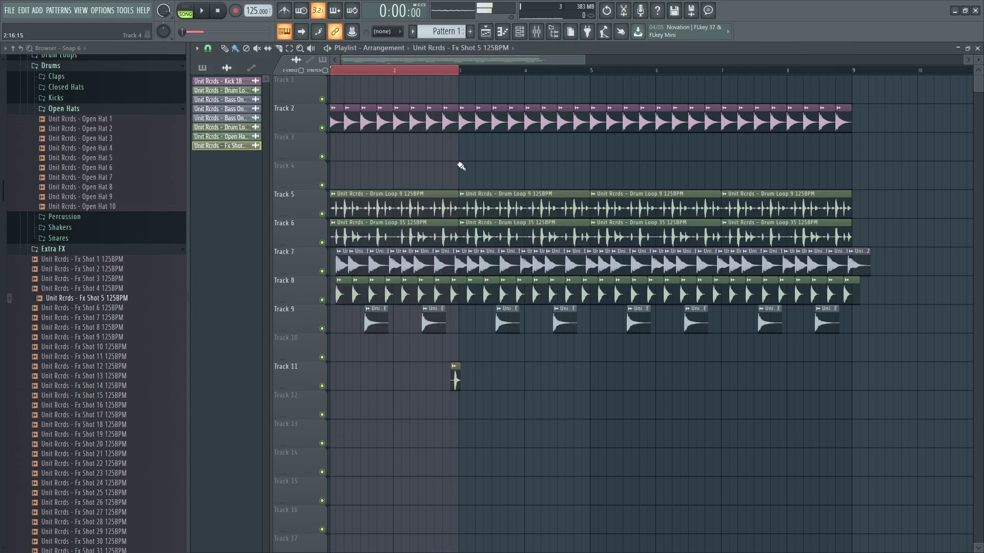
- Play the two-bar loop and lower the level of Fx Shot 5 on mixer track 7
left_click(446, 77)
key("space")
scroll(318, 386, "up", 3)
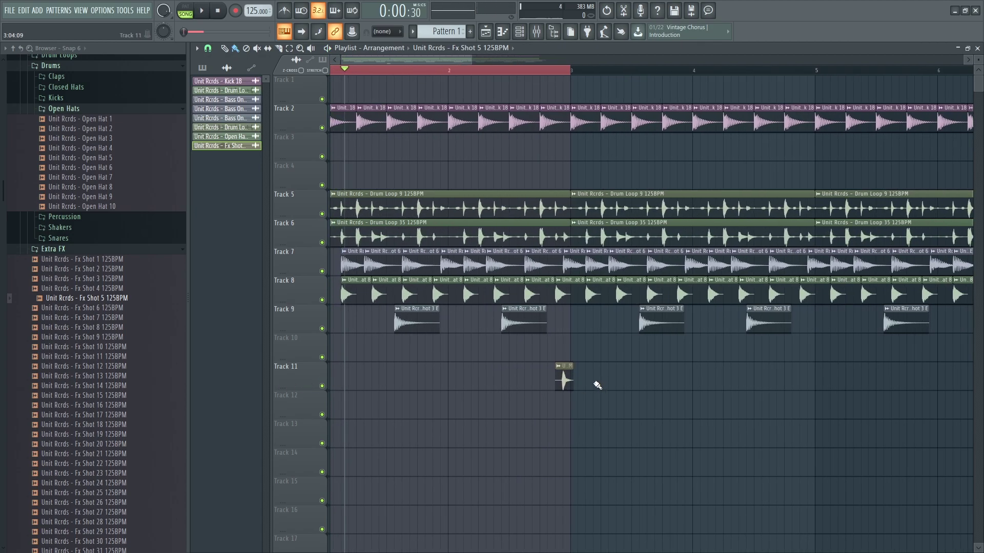
key("F9")
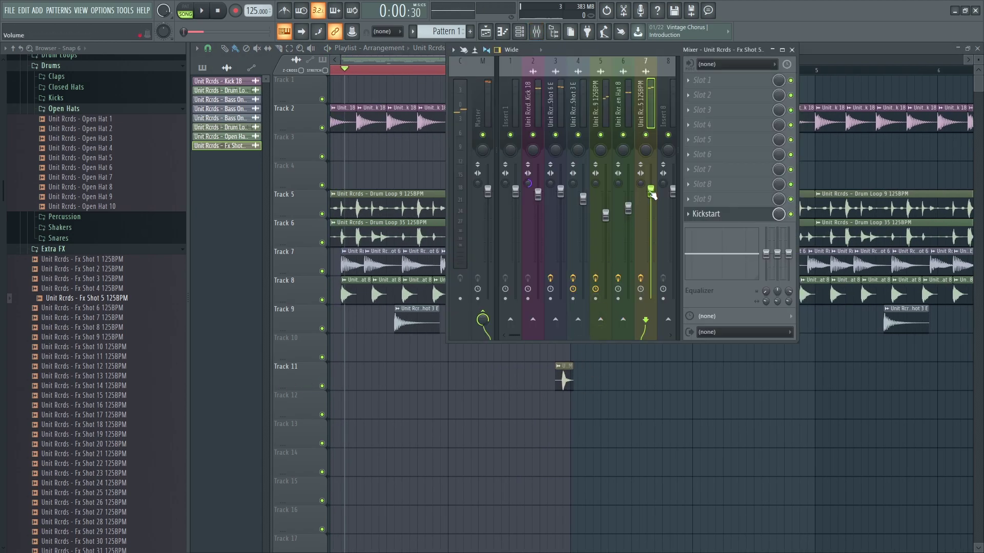
key("F9")
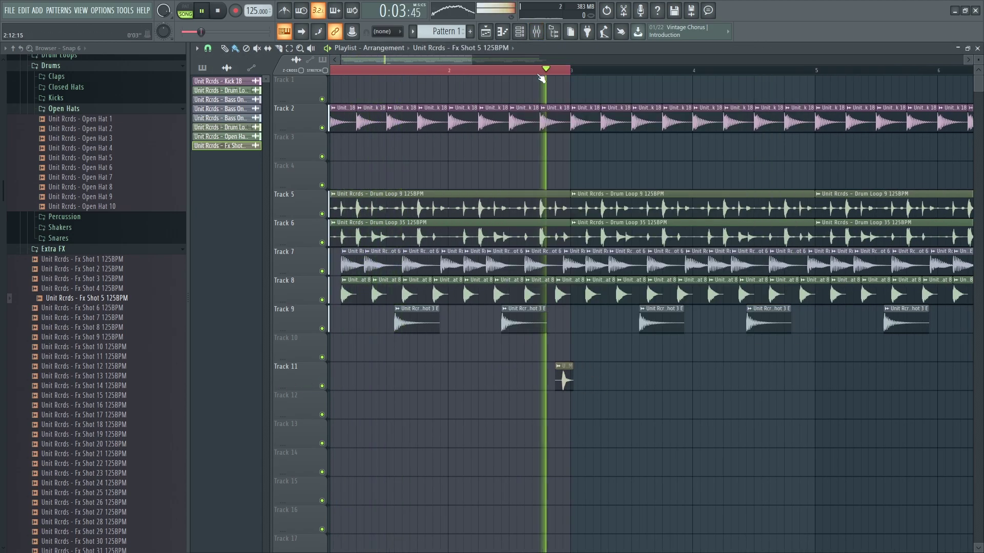
- Place Fx Shot 15 from the Extra FX folder on Track 13 at the end of bar 2 and extend the loop to bars 1 to 4
scroll(578, 238, "down", 6)
left_click(113, 378)
left_click(119, 395)
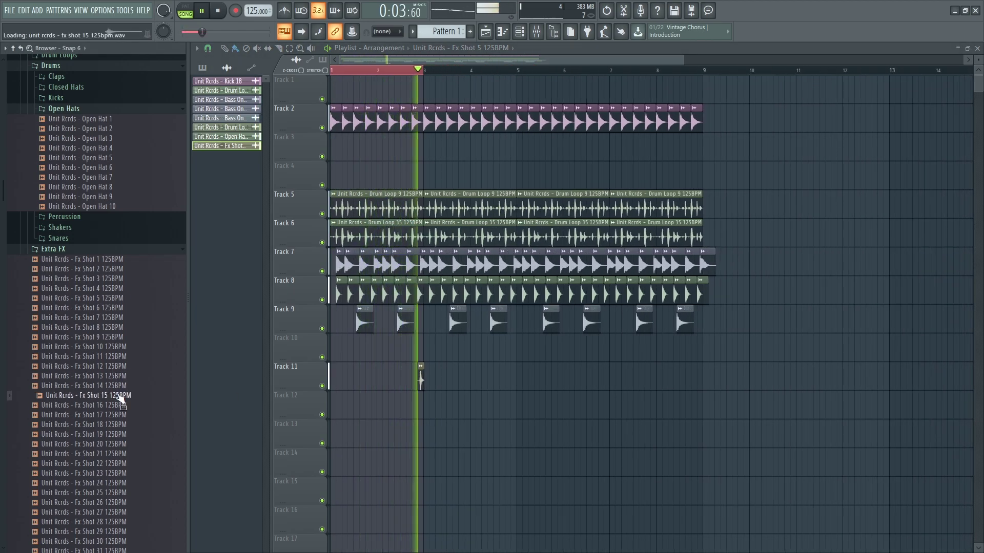
left_click_drag(120, 399, 424, 433)
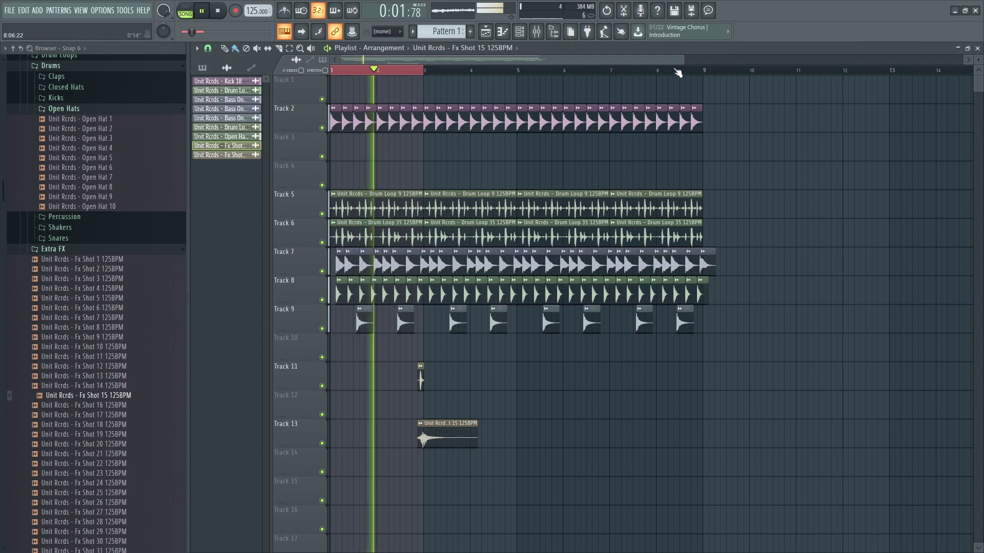
left_click_drag(330, 70, 519, 70)
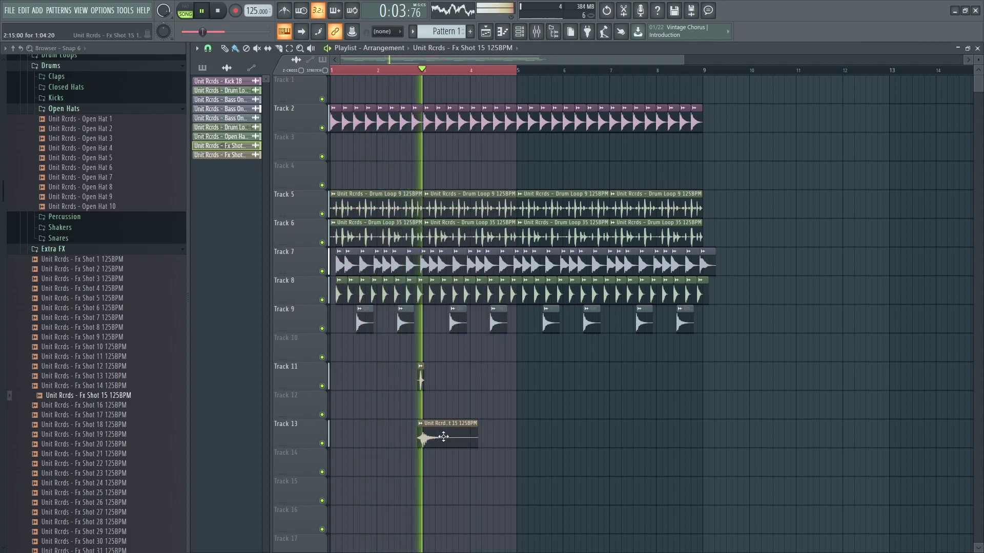
- Move the Fx Shot 15 clip up to Track 12 and open its channel settings
scroll(385, 453, "up", 1)
scroll(385, 453, "up", 1)
left_click_drag(451, 433, 451, 405)
double_click(451, 405)
key("space")
- Audition Fx Shots 20 and 22, replace the Track 12 sample with Fx Shot 25, and play the loop
left_click(126, 437)
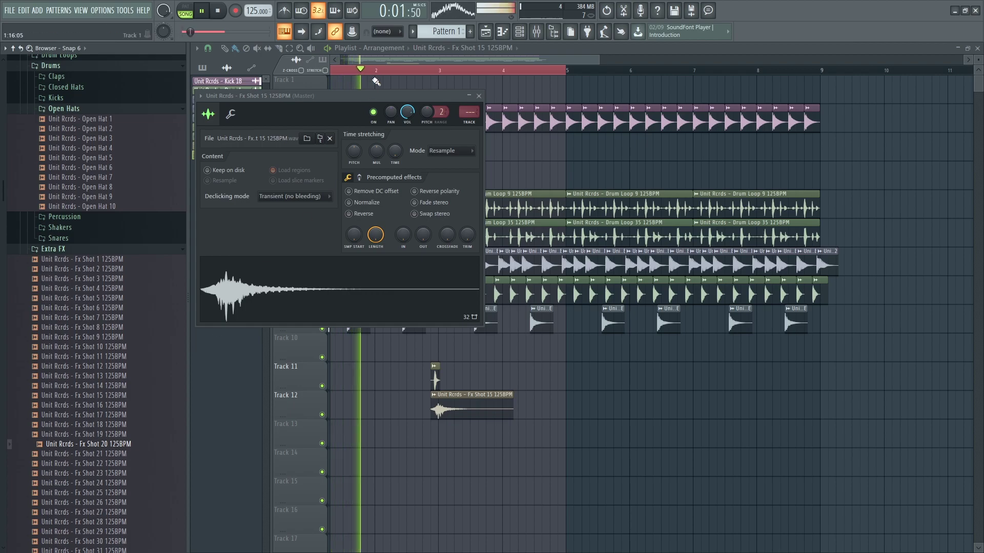
key("space")
key("Escape")
left_click(124, 464)
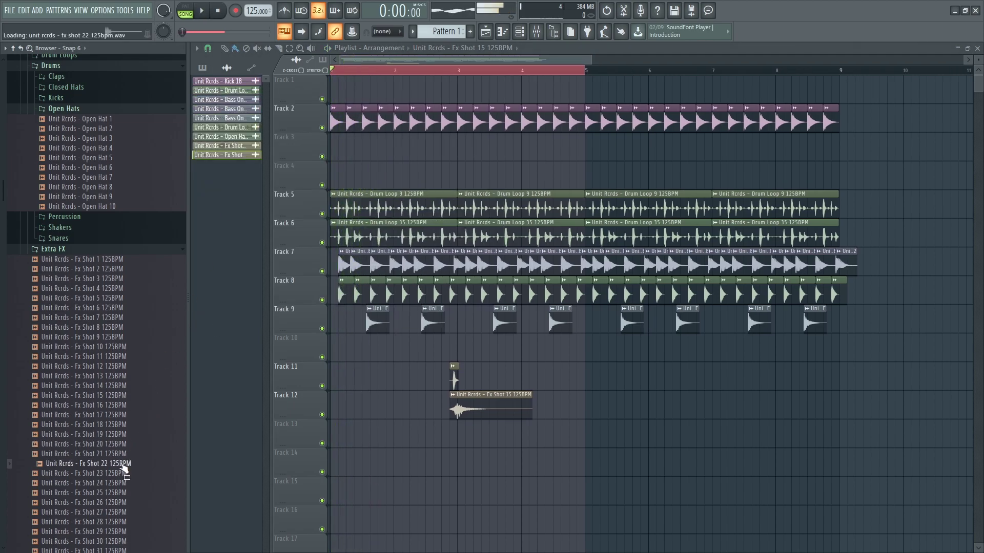
left_click_drag(102, 492, 479, 412)
scroll(439, 436, "up", 2)
key("space")
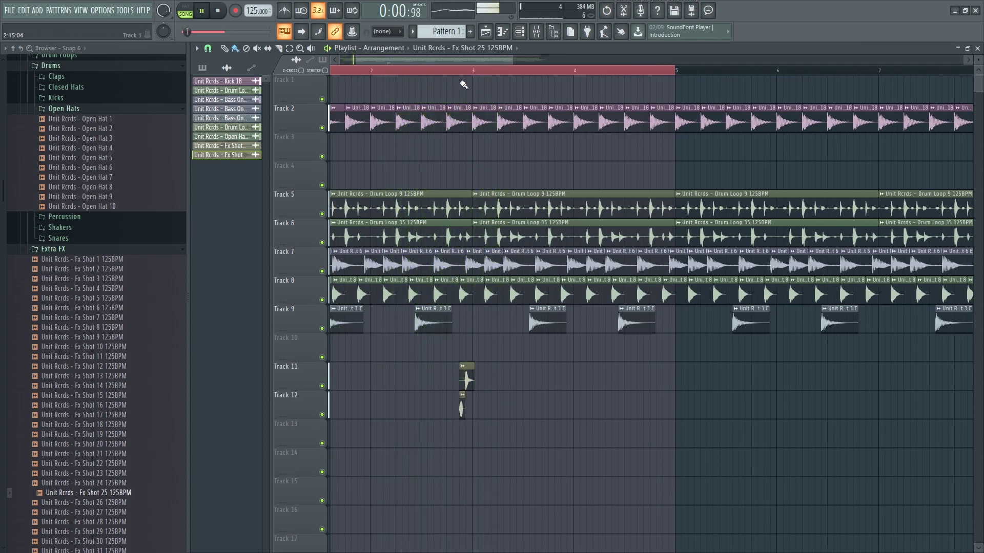
- Turn on Fade stereo for Fx Shot 25 and lower its volume to about 62%, playing the loop to check
key("space")
scroll(447, 389, "up", 1)
double_click(479, 410)
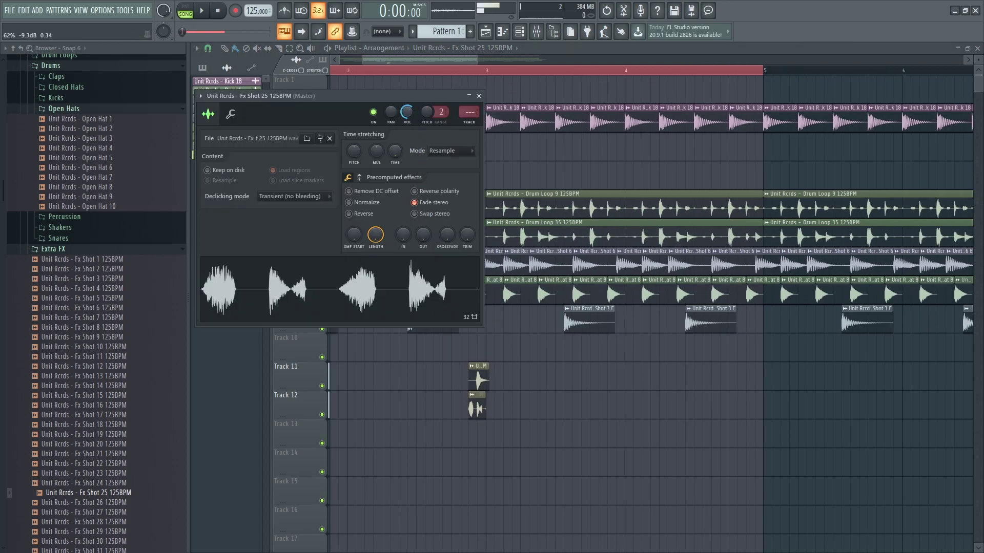
left_click(445, 75)
key("space")
scroll(508, 393, "down", 4)
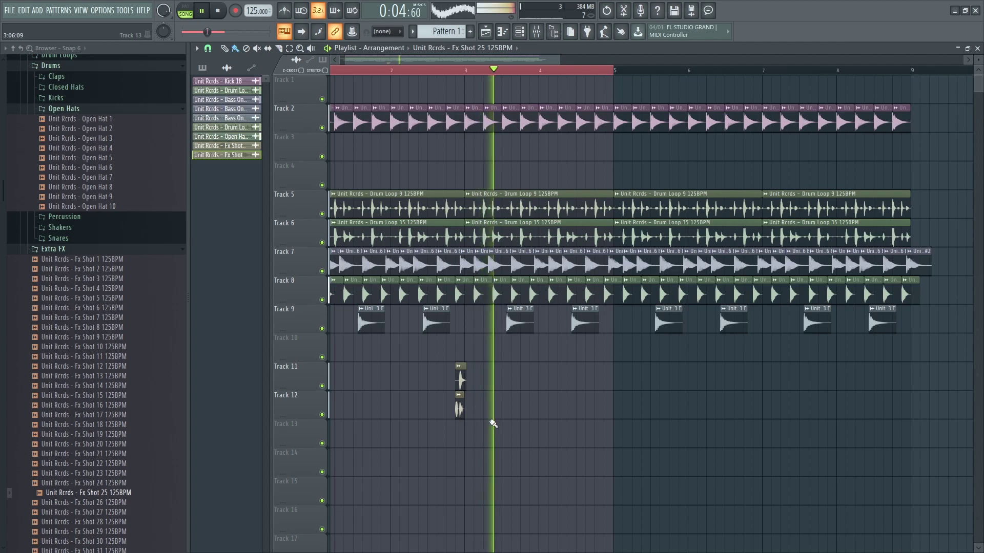
- Audition scattered samples further down the Extra FX folder, from Fx Shot 34 to Fx Shot 81, over the playing loop
scroll(109, 464, "down", 4)
left_click(109, 463)
scroll(109, 463, "down", 4)
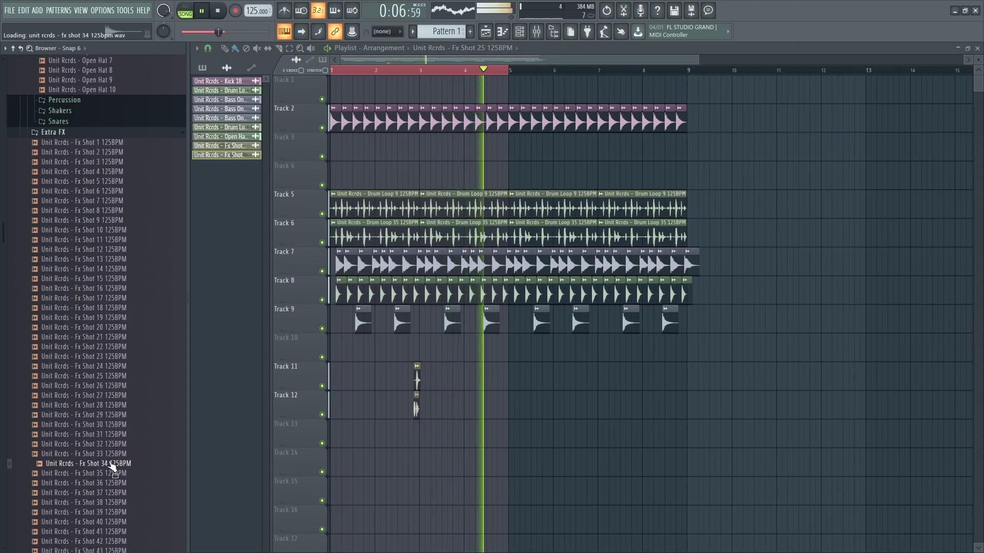
scroll(107, 405, "down", 8)
left_click(102, 367)
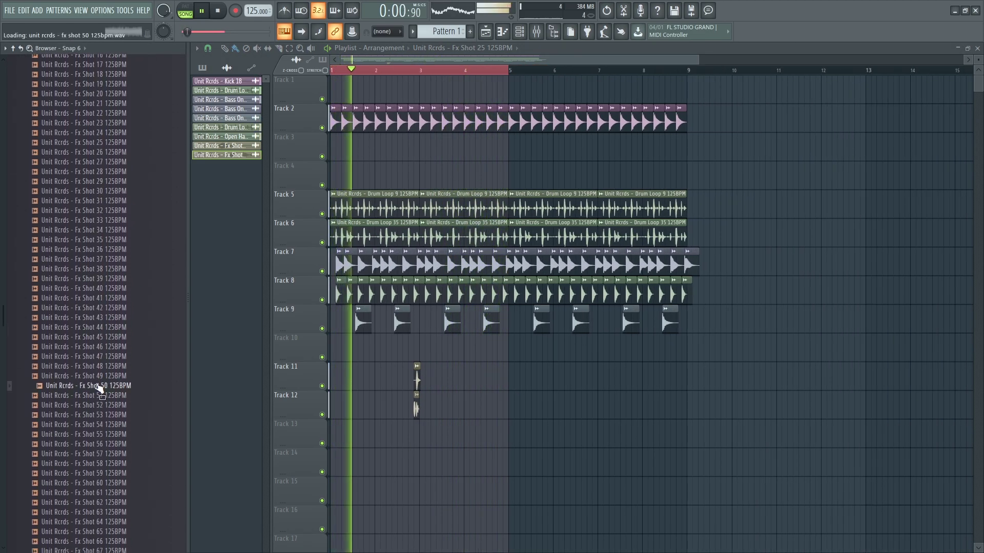
scroll(100, 354, "down", 4)
left_click(113, 269)
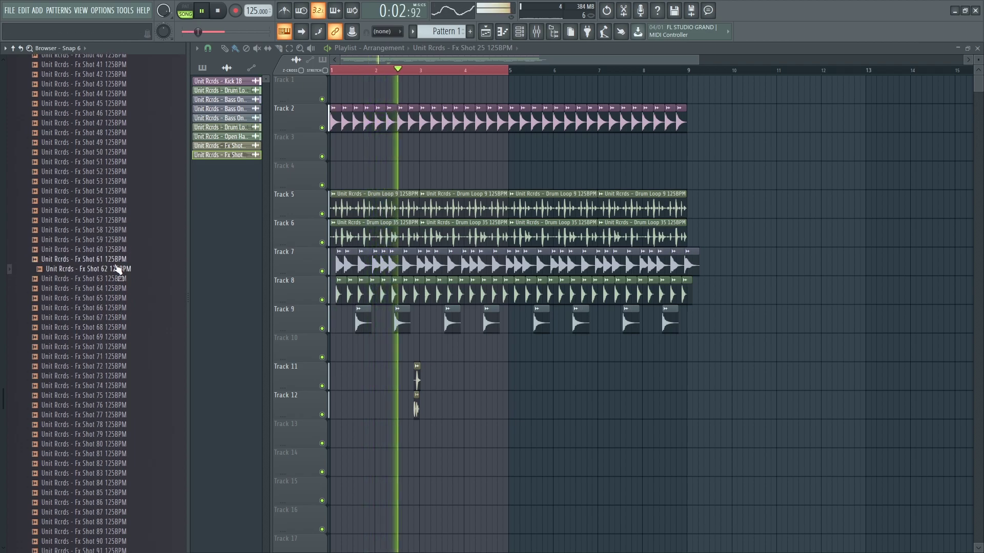
scroll(112, 295, "down", 4)
left_click(113, 296)
scroll(112, 295, "down", 2)
left_click(113, 295)
scroll(113, 296, "down", 1)
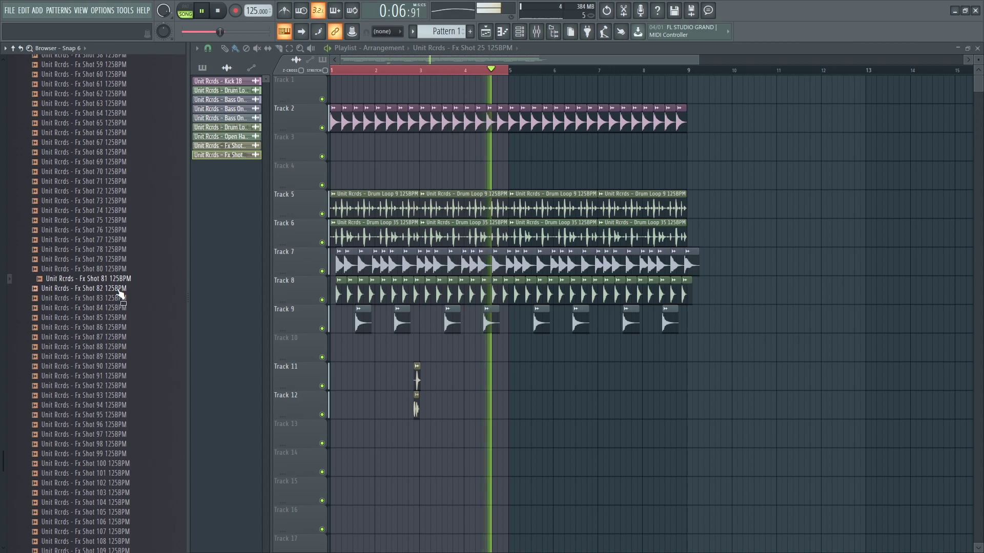
- Audition Fx Shots 82 to 88 one after another against the groove
left_click(121, 289)
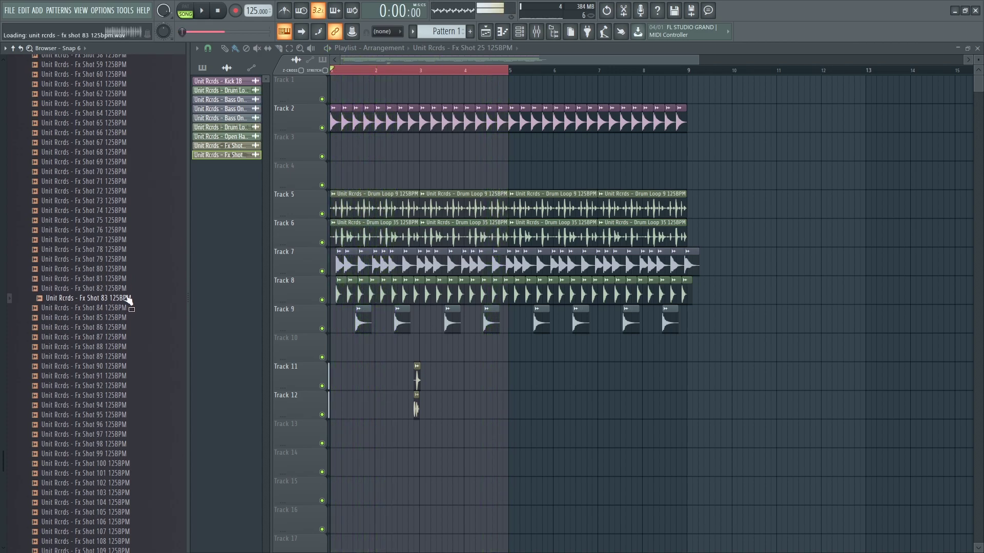
left_click(123, 309)
left_click(121, 319)
left_click(118, 328)
left_click(119, 338)
left_click(119, 347)
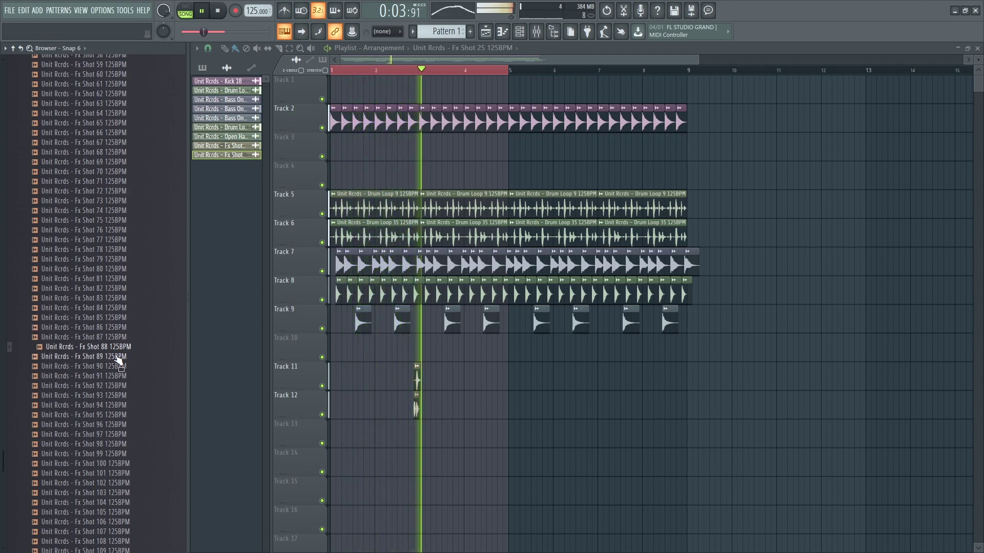
- Audition Fx Shots 103 to 107 and place Fx Shot 107 on Track 13 at the end of bar 2
scroll(111, 370, "down", 4)
left_click(109, 376)
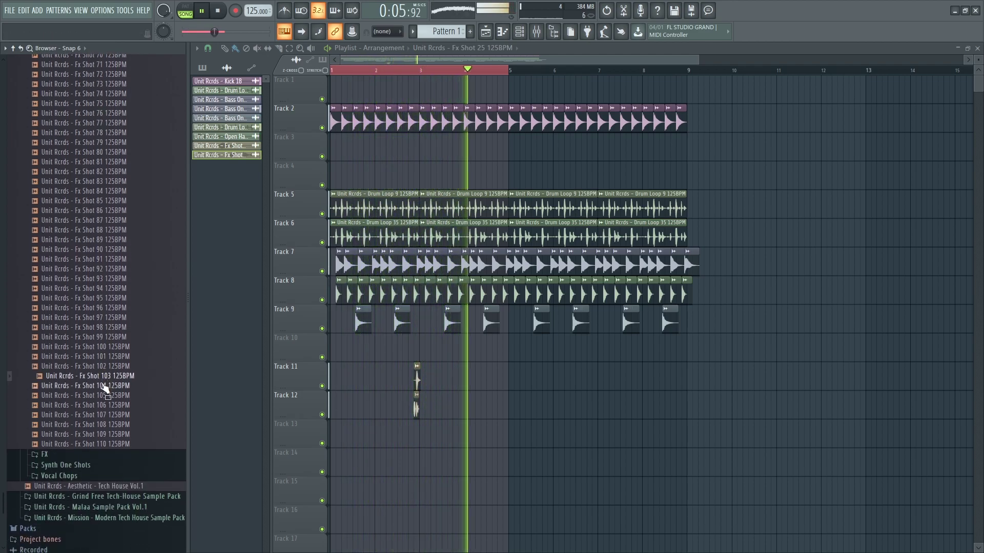
left_click(105, 386)
left_click(104, 395)
left_click(102, 405)
left_click(101, 415)
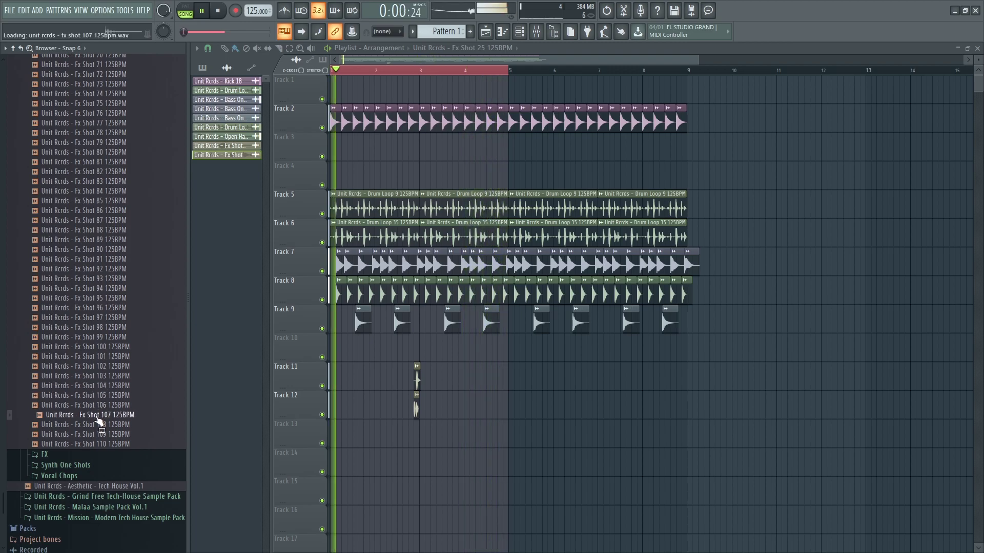
left_click_drag(369, 451, 415, 436)
- Extend the loop to bars 1 to 8 and remove the last kick of bar 4 on Track 2
scroll(415, 436, "up", 2)
scroll(392, 378, "down", 4)
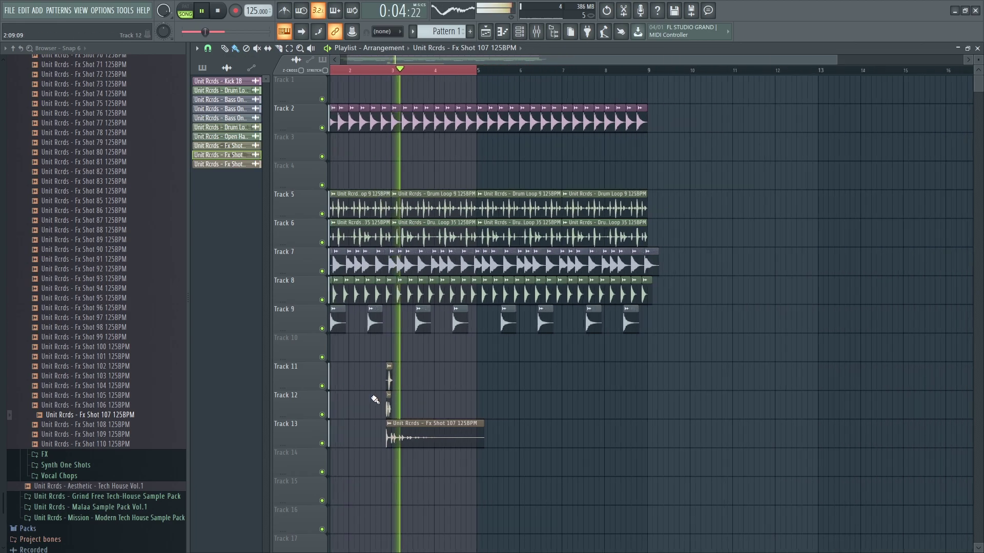
scroll(460, 154, "up", 2)
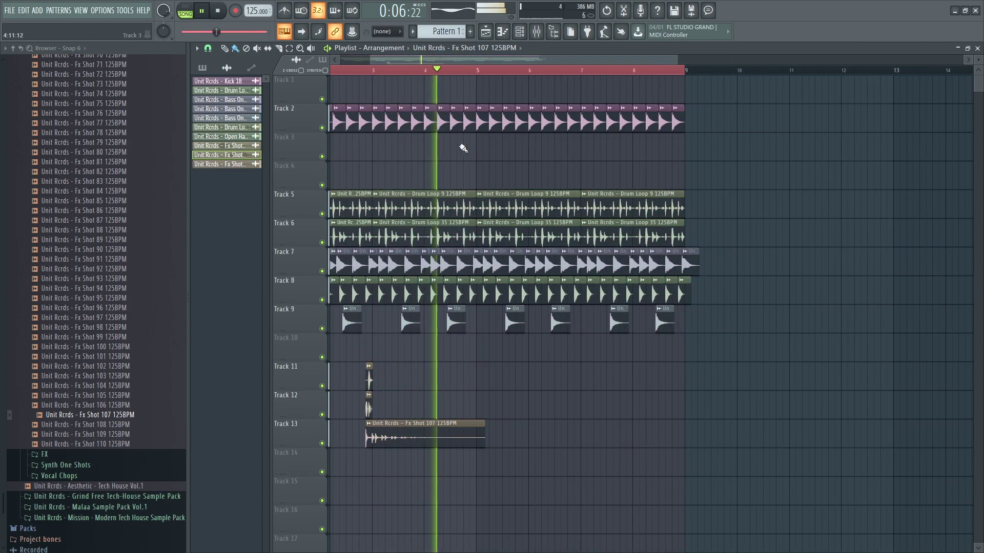
scroll(425, 438, "down", 3)
- Audition Fx Shots 109, 93 and 106, and place Fx Shot 106 on Track 11 just before bar 5
left_click(165, 444)
left_click(157, 436)
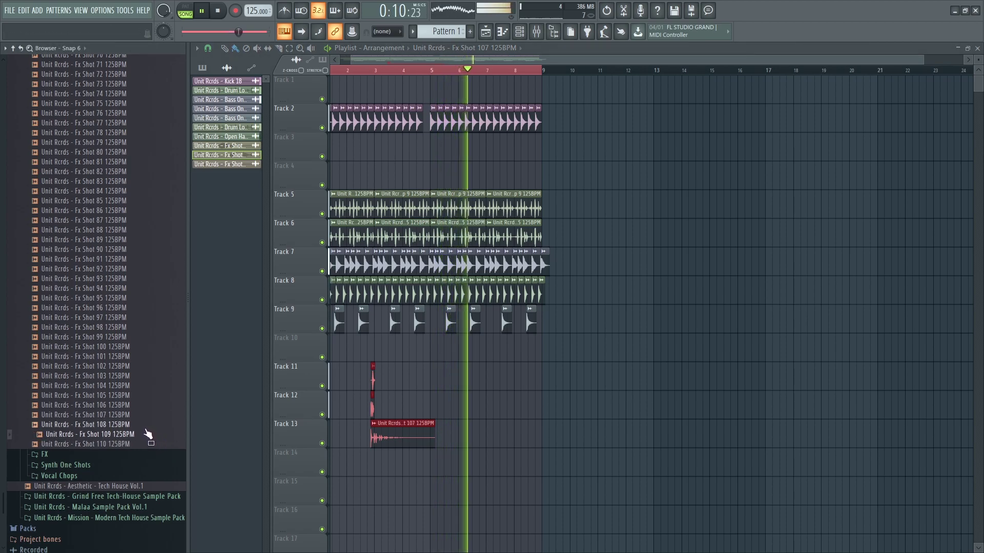
left_click(119, 281)
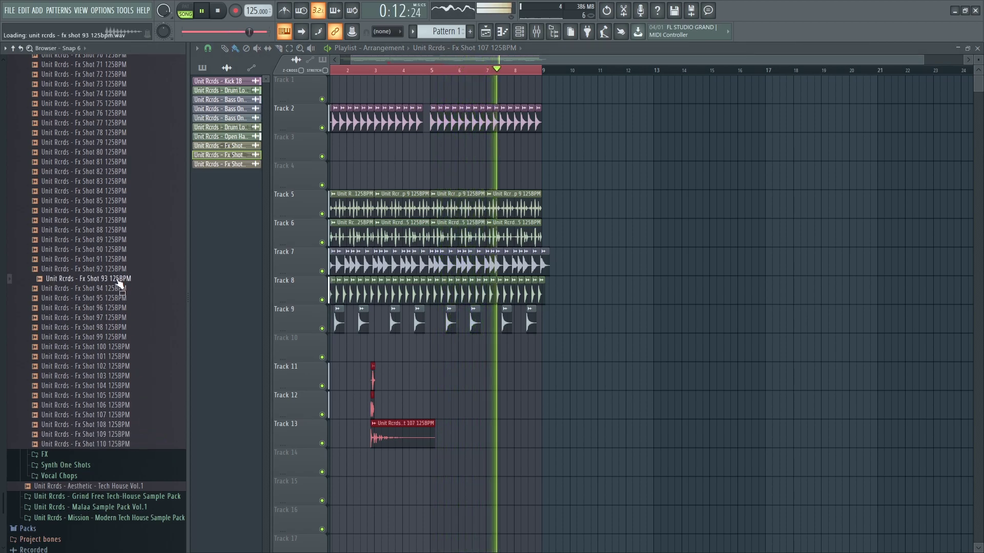
left_click(111, 406)
left_click_drag(112, 406, 427, 380)
scroll(309, 420, "up", 6)
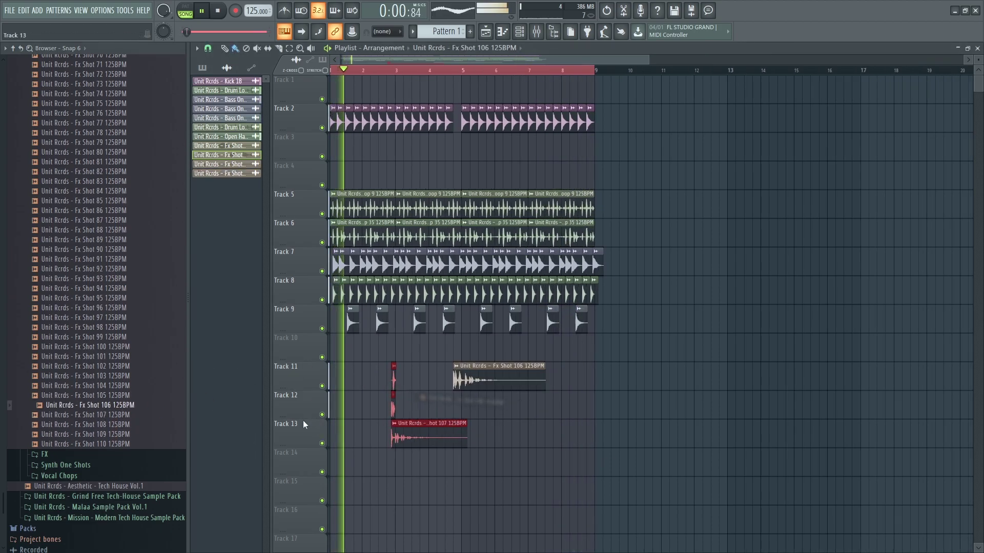
- Route Fx Shot 106 to the free mixer track 8 and lower its level to about 90%
double_click(694, 378)
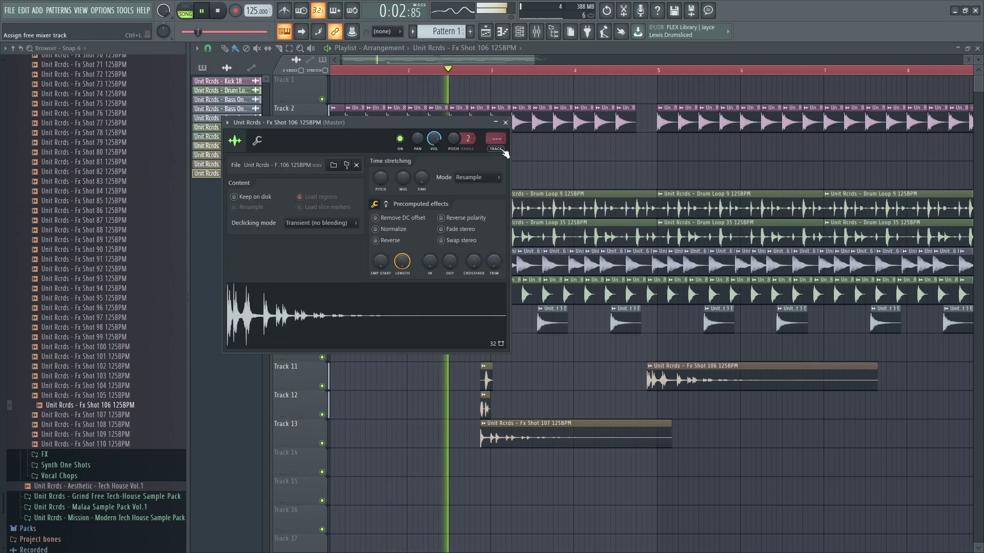
key("F9")
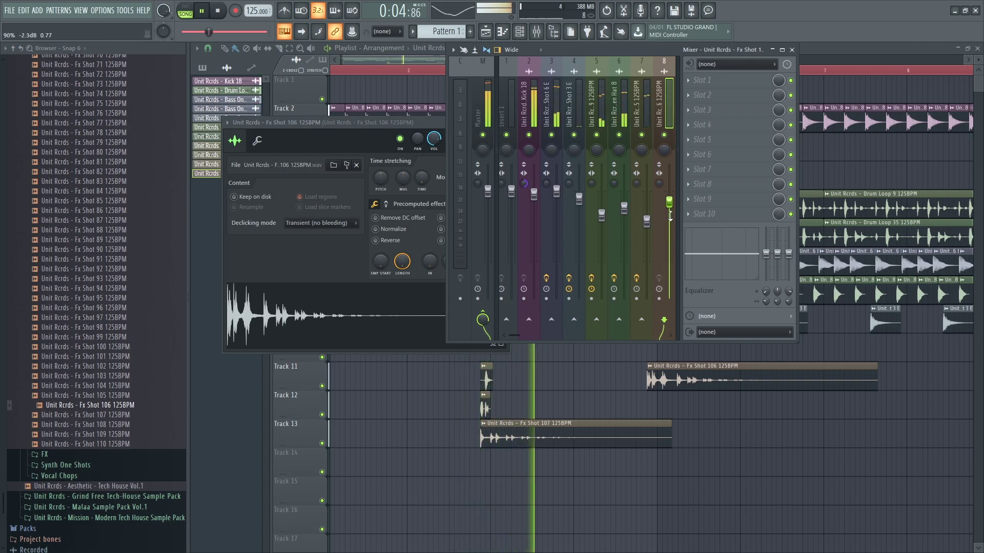
key("F9")
key("Escape")
- Try removing the open hat just before bar 5 on Track 8, and undo the removal
scroll(606, 413, "down", 1)
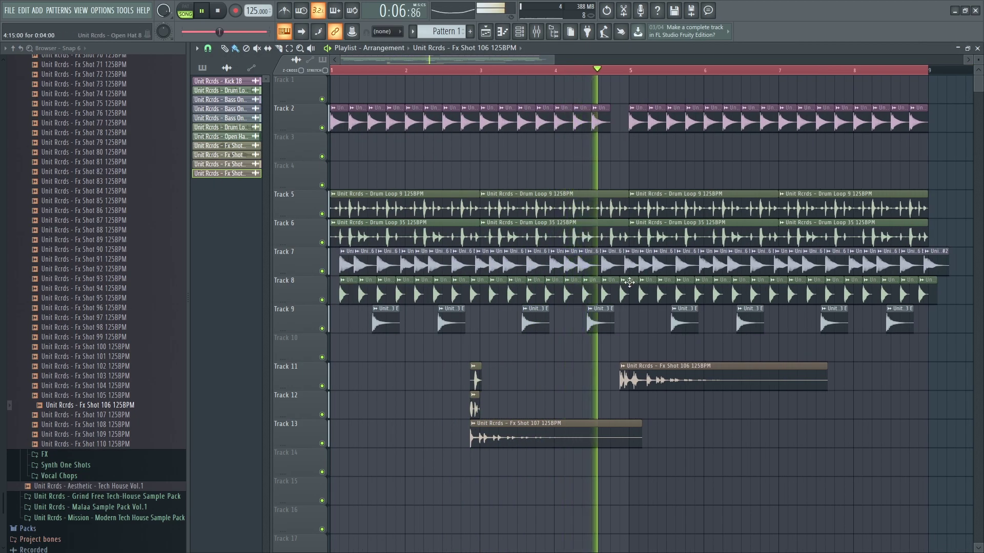
right_click(626, 300)
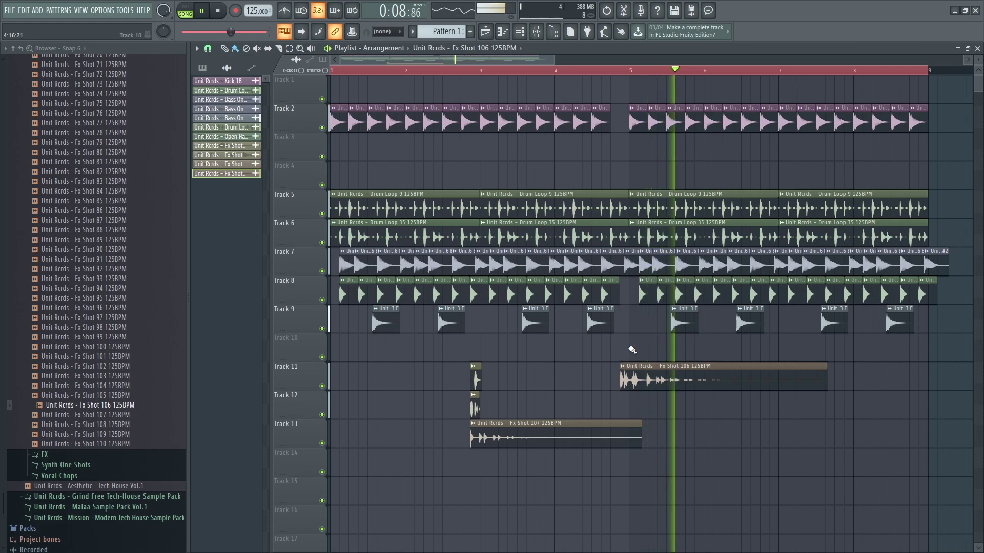
key("ctrl+z")
- Replace the Fx Shot 106 sample with Fx Shot 104 and lower mixer track 8 to about 68%
key("space")
double_click(645, 370)
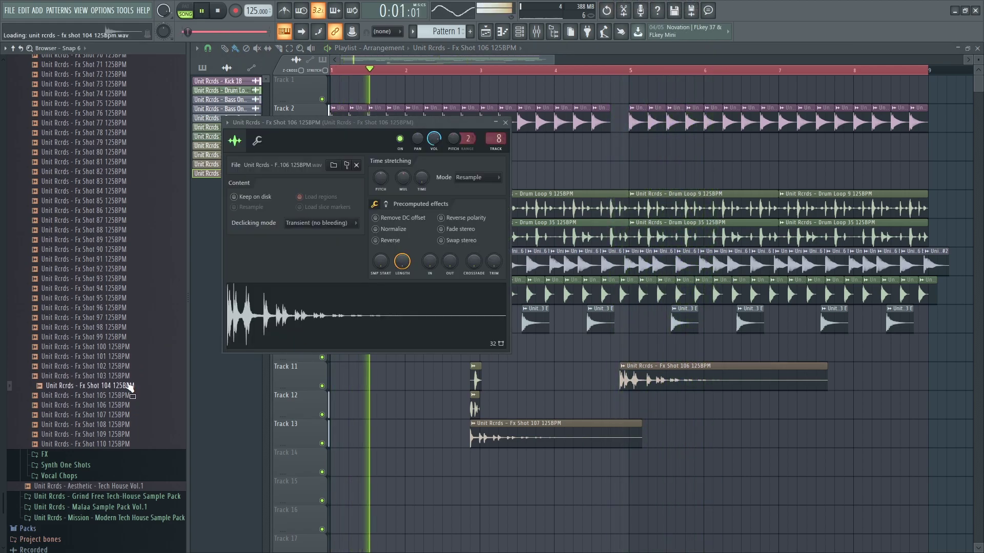
left_click_drag(130, 388, 395, 286)
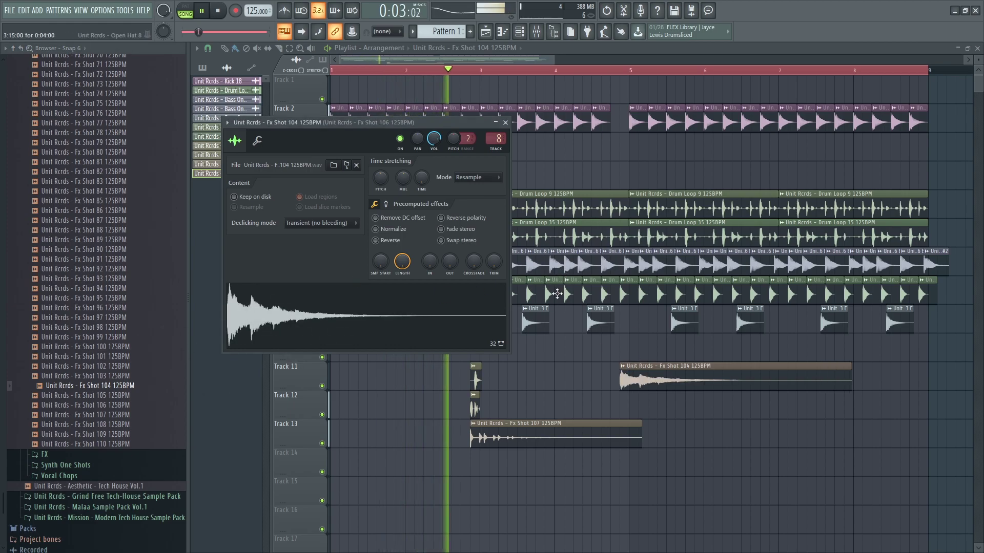
key("F9")
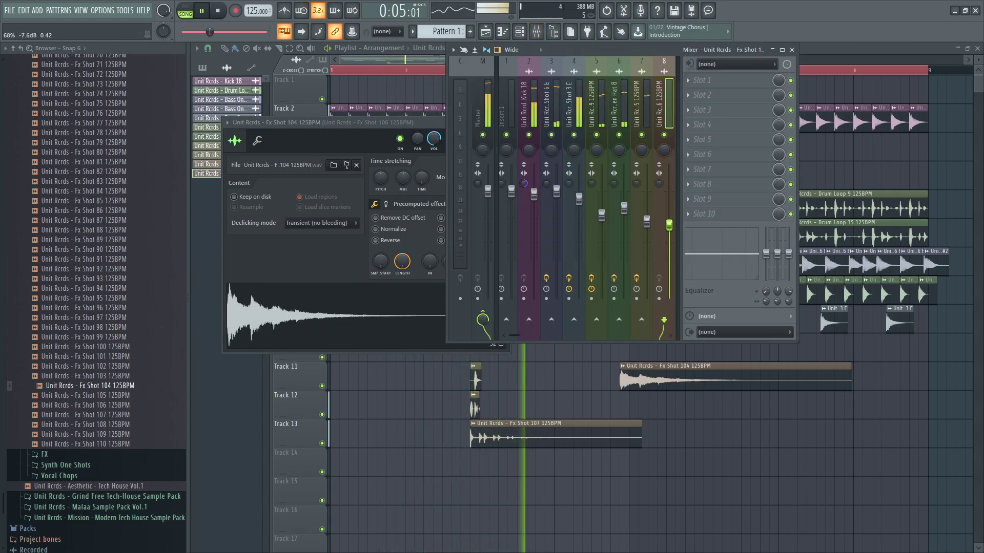
key("F12")
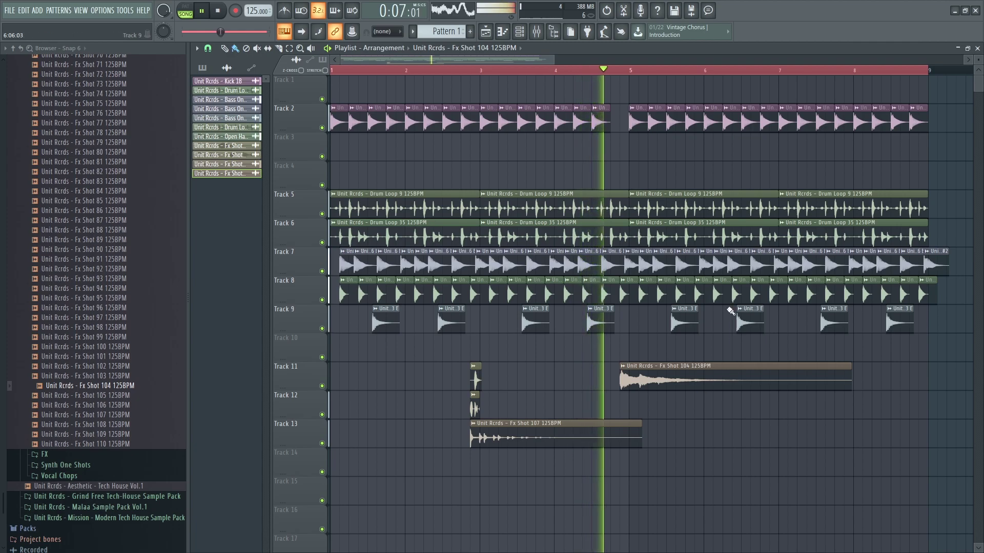
- Replace the long FX sample on Track 11 with Fx Shot 98, and audition other FX shots such as Fx Shots 95 and 90
left_click_drag(145, 327, 663, 384)
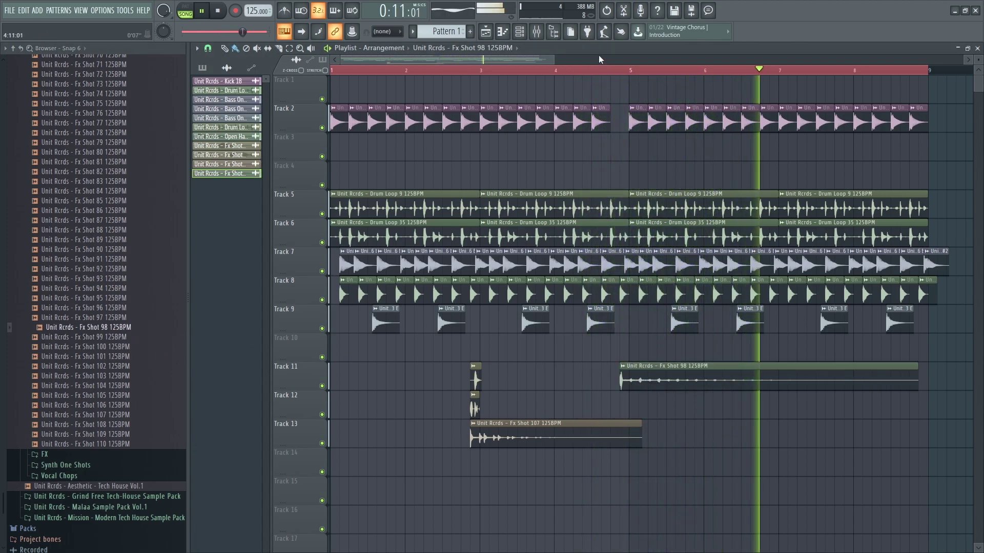
left_click(128, 298)
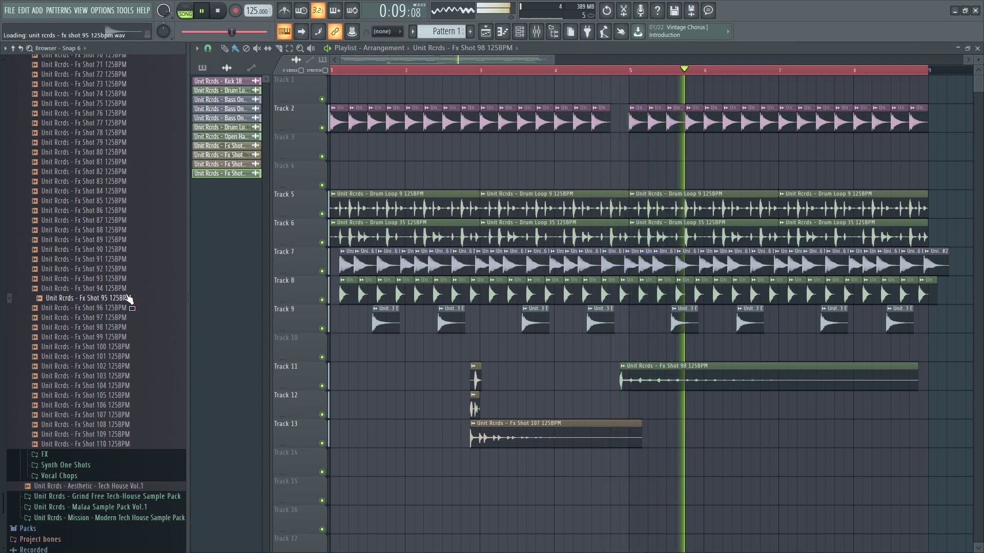
left_click(117, 270)
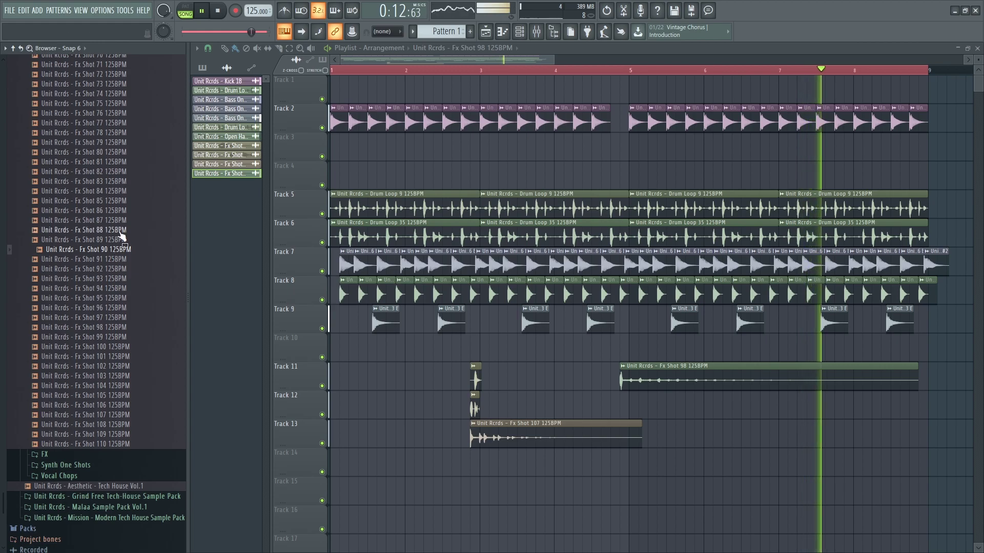
left_click(117, 211)
- Audition Fx Shots 6, 4 and 20, place Fx Shot 20 on Track 12 just before bar 5, and replay from bar 3
scroll(117, 216, "up", 15)
left_click(88, 193)
scroll(89, 200, "up", 6)
left_click(96, 248)
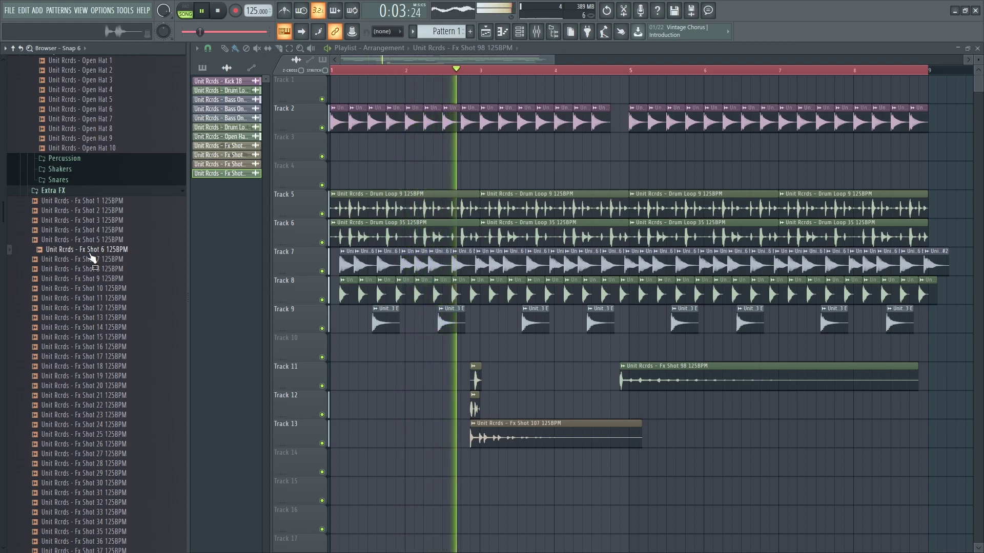
left_click(91, 241)
left_click(95, 232)
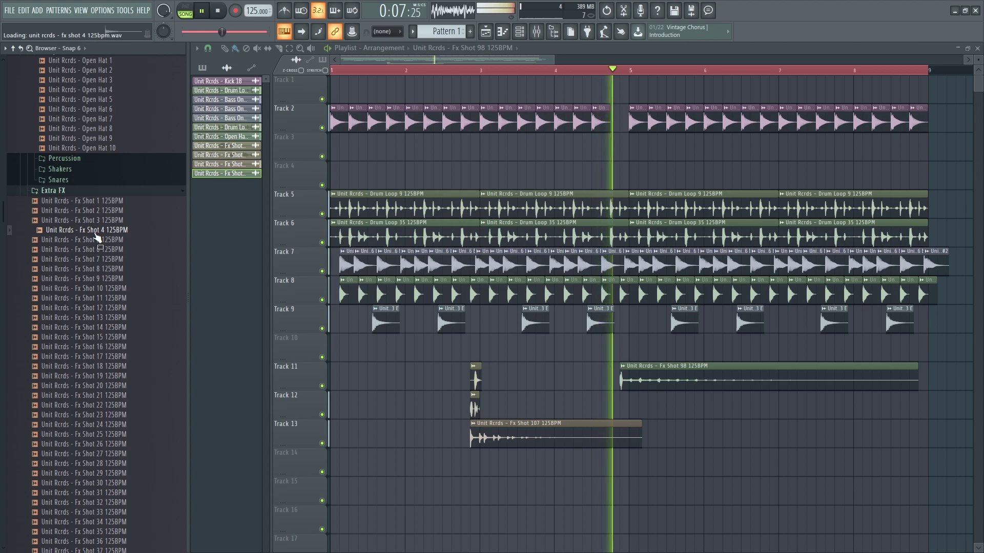
left_click(126, 386)
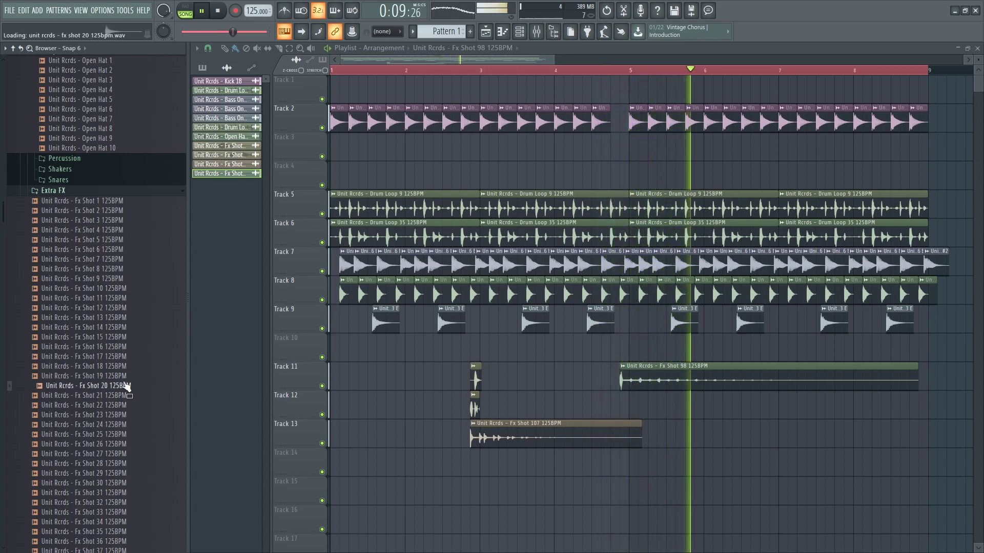
left_click_drag(127, 387, 620, 408)
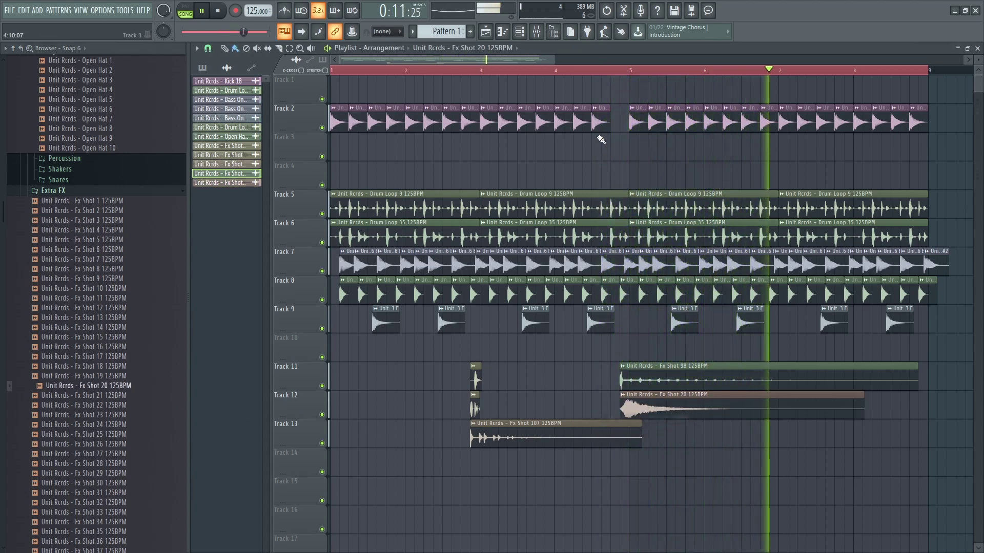
left_click(507, 70)
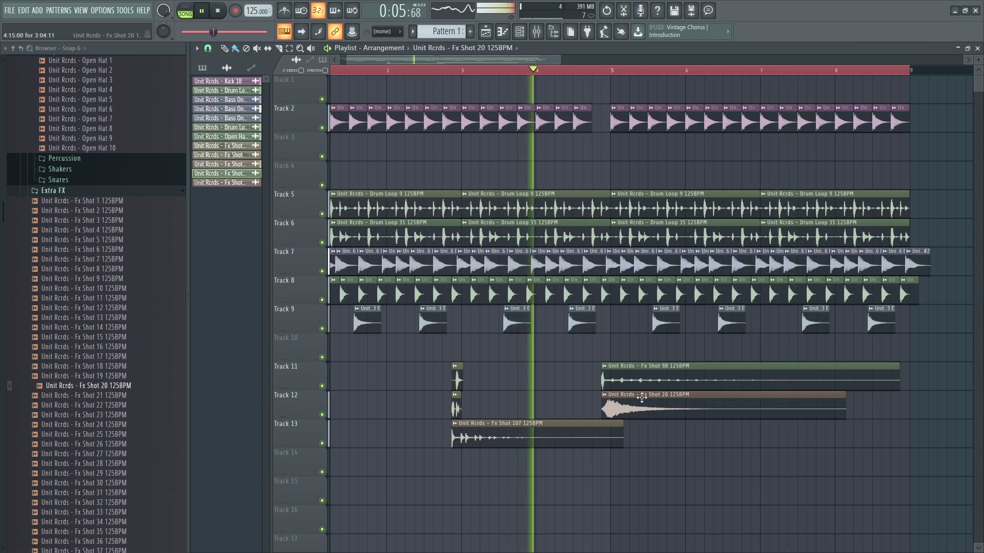
- Route Fx Shot 20 to the free mixer track 9 and lower that track's level
key("ctrl+l")
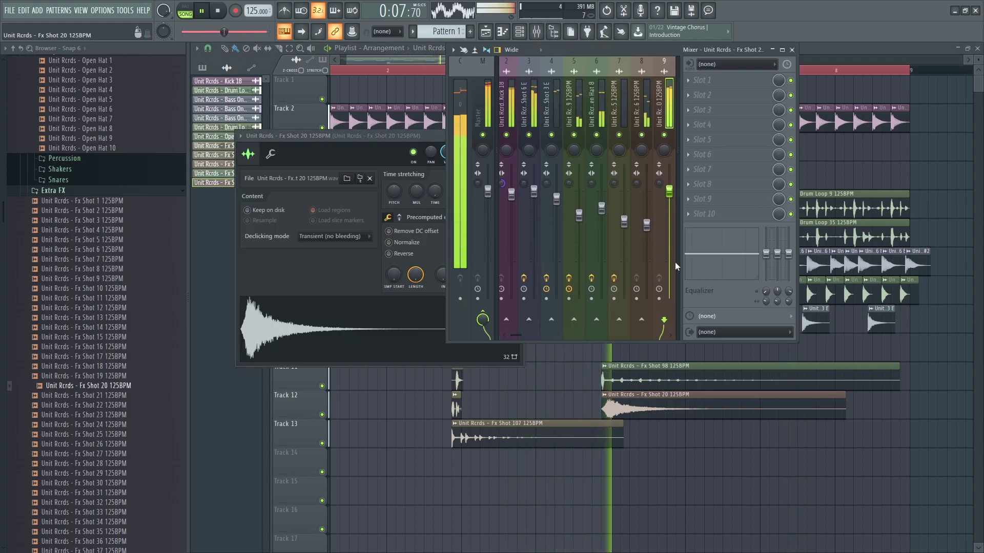
key("F12")
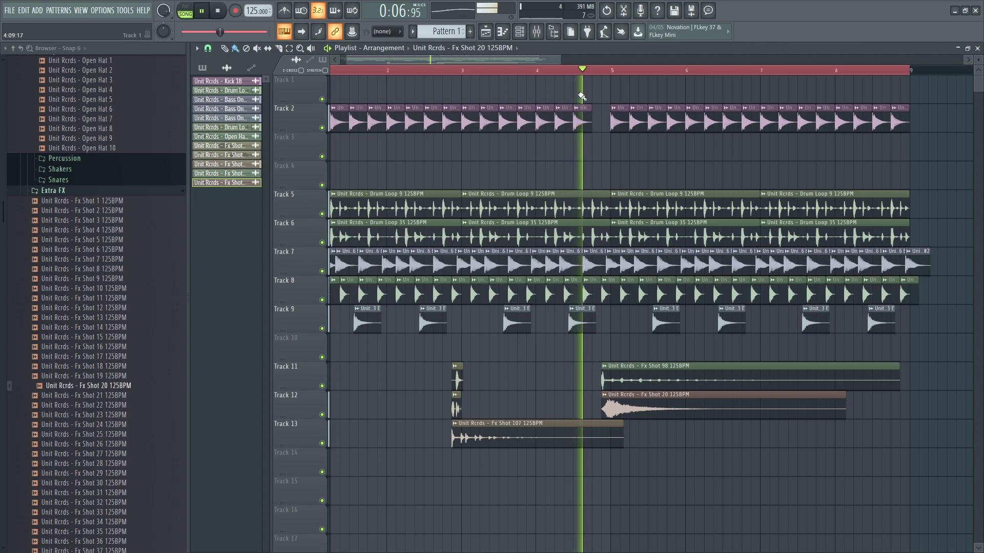
key("F9")
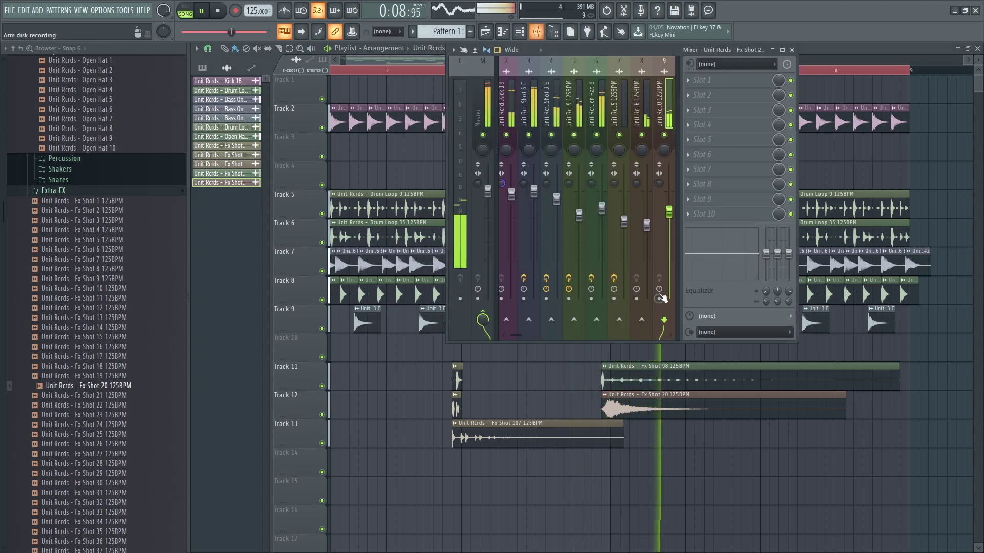
left_click(701, 216)
left_click(642, 201)
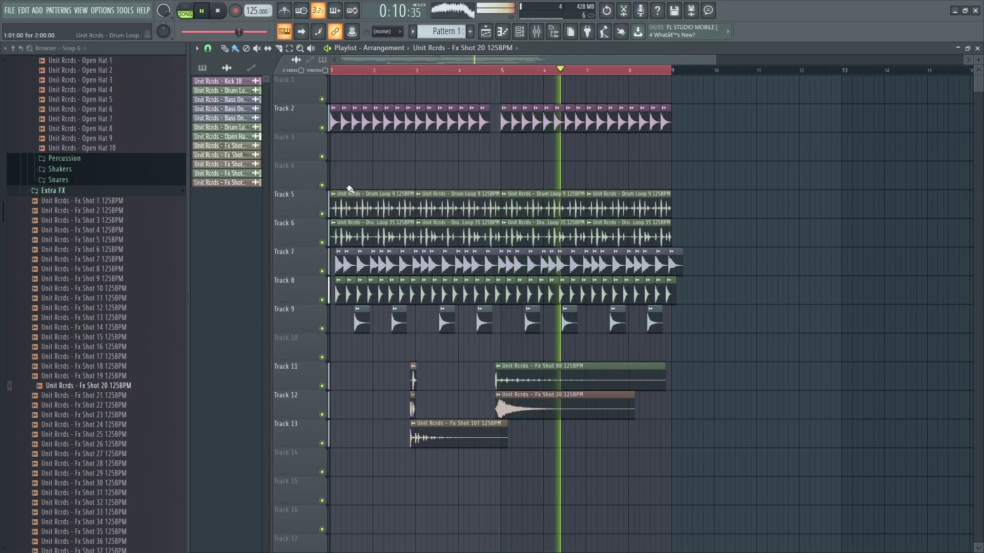
- Browse the claps in the sample pack and place Clap 4 on Track 3 at the second beat of bar 1
scroll(103, 204, "up", 7)
left_click(77, 76)
left_click(74, 116)
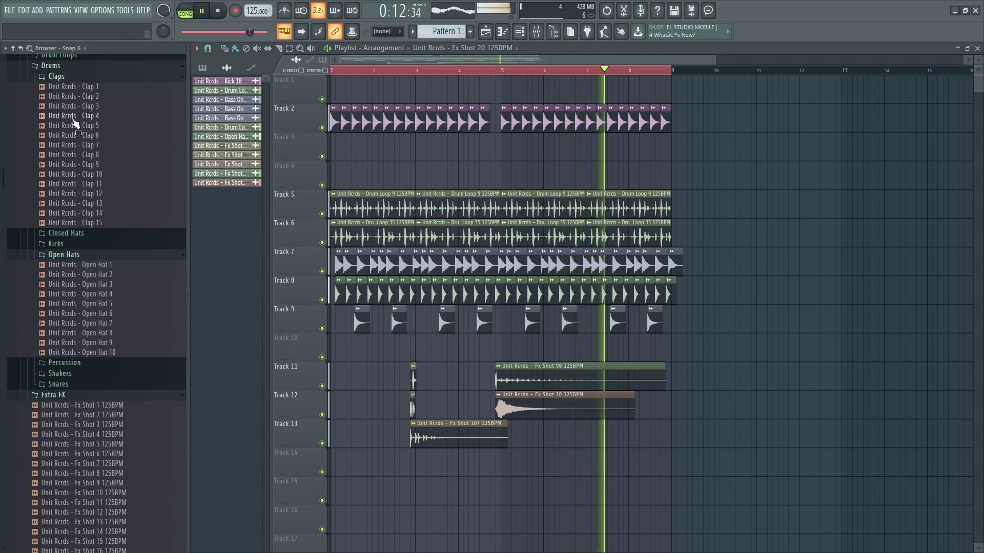
left_click(75, 126)
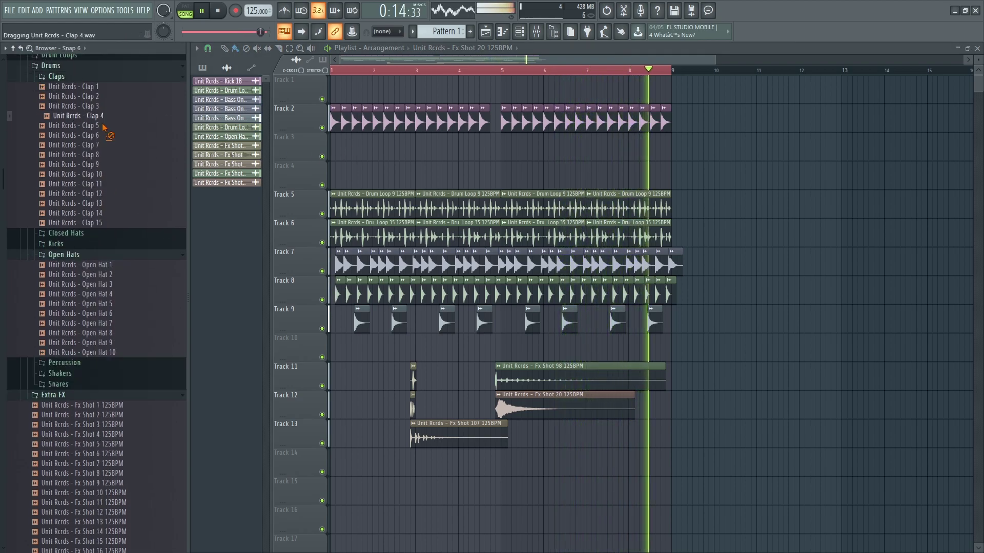
left_click_drag(75, 115, 353, 149)
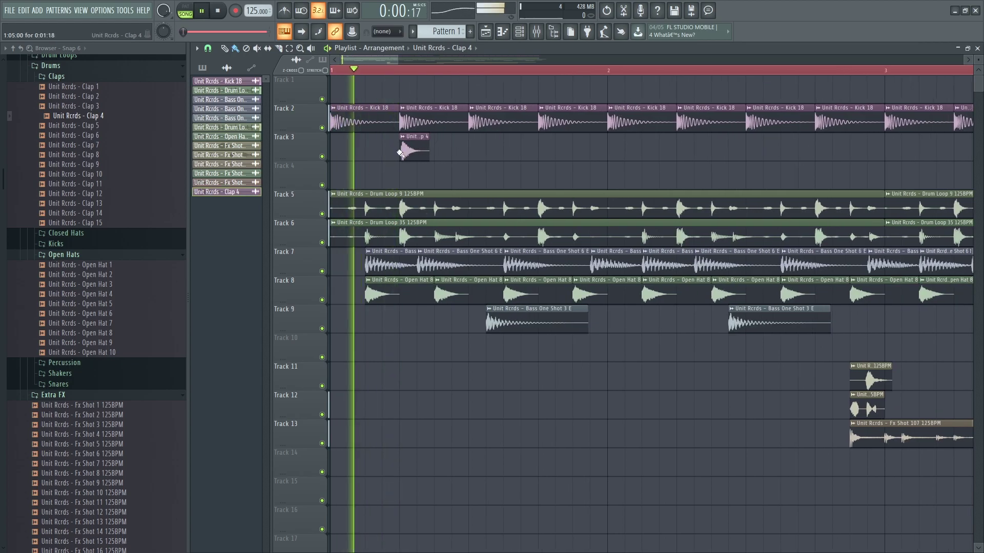
- Nudge Clap 4 slightly ahead of the second beat and set its fade-out to about 8%
scroll(400, 149, "up", 6)
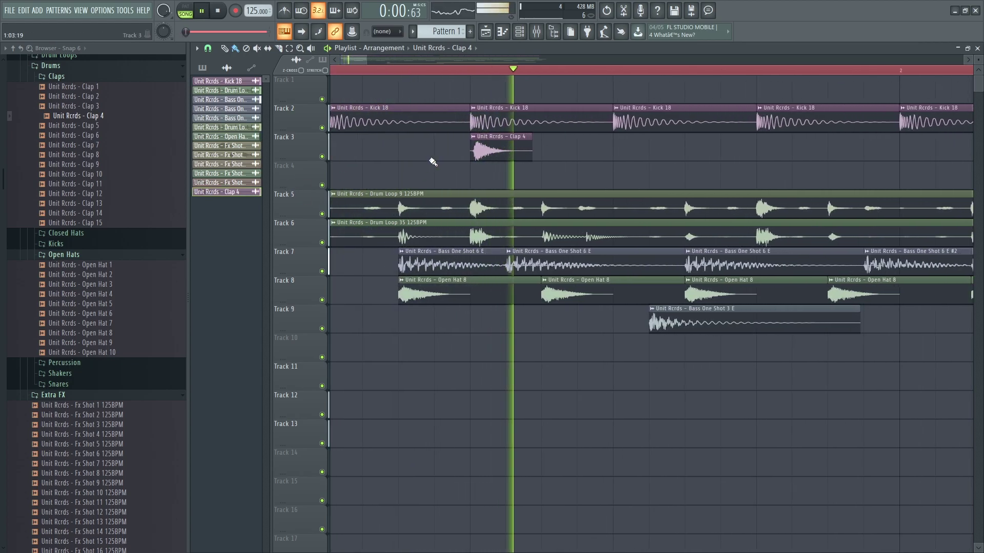
double_click(506, 150)
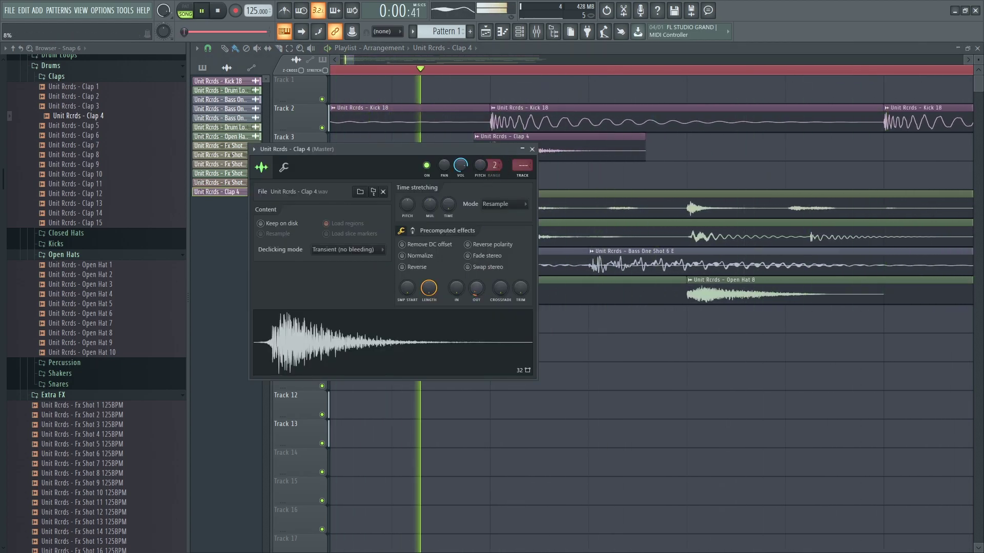
left_click(532, 149)
scroll(383, 160, "down", 8)
key("space")
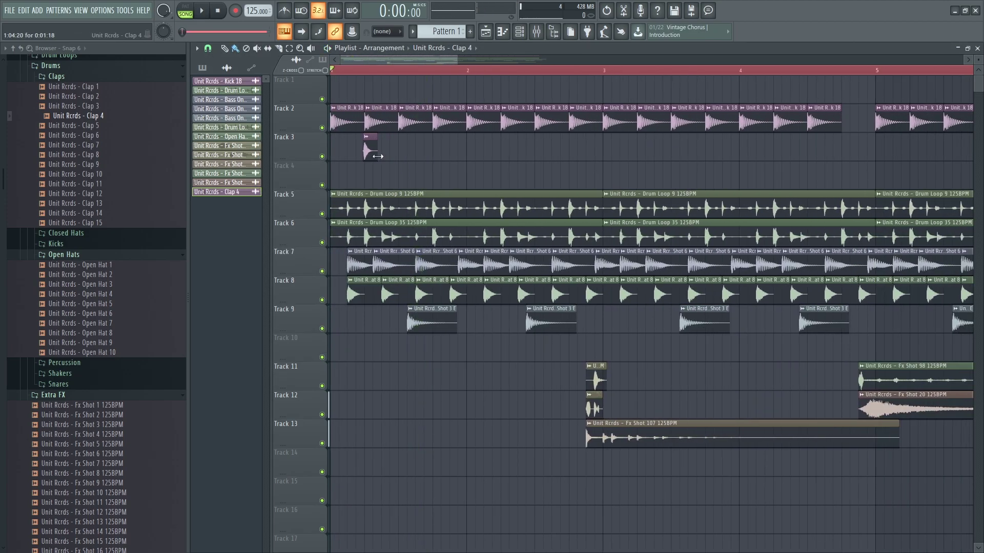
- Repeat Clap 4 on beats 2 and 4 through bar 2 on Track 3, and lengthen its fade-out
left_click_drag(362, 132, 461, 164)
mouse_move(370, 148)
left_mouse_down()
mouse_move(501, 146)
mouse_move(364, 148)
left_mouse_up()
key("space")
double_click(367, 148)
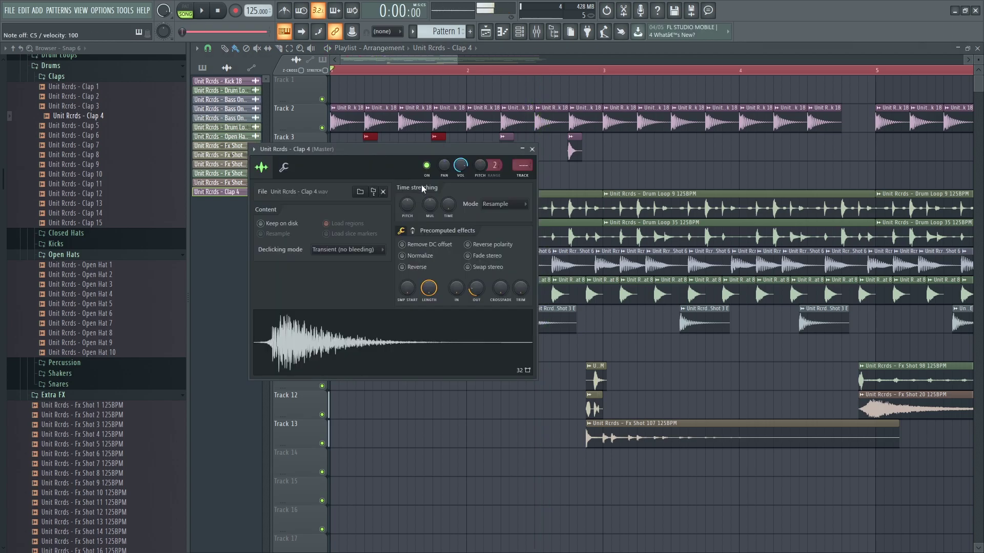
left_click(532, 150)
key("space")
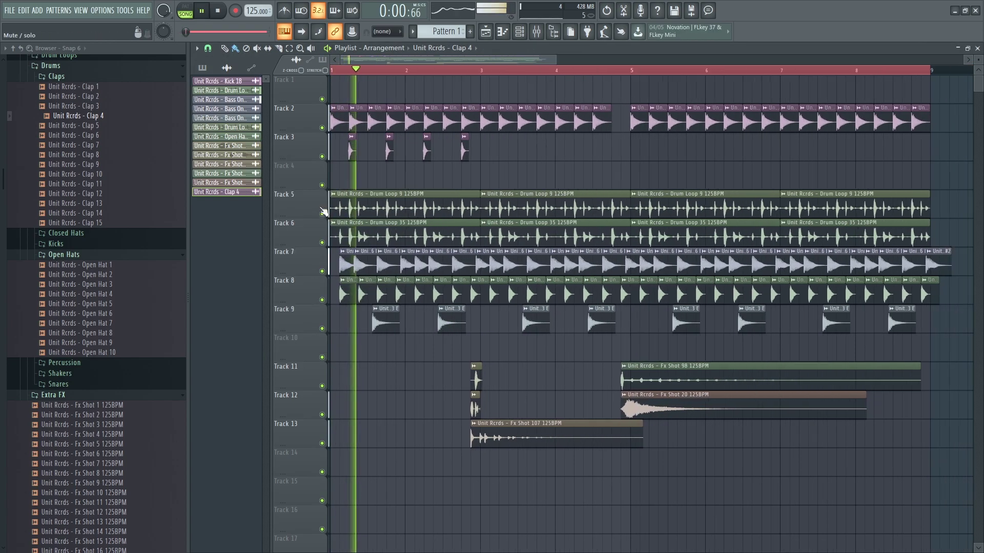
- Duplicate the two-bar clap pattern on Track 3 to fill all eight bars
scroll(341, 156, "down", 5)
left_click(322, 157)
left_click_drag(328, 160, 464, 132)
key("ctrl+b")
left_click_drag(533, 162, 352, 129)
key("ctrl+b")
left_click(524, 161)
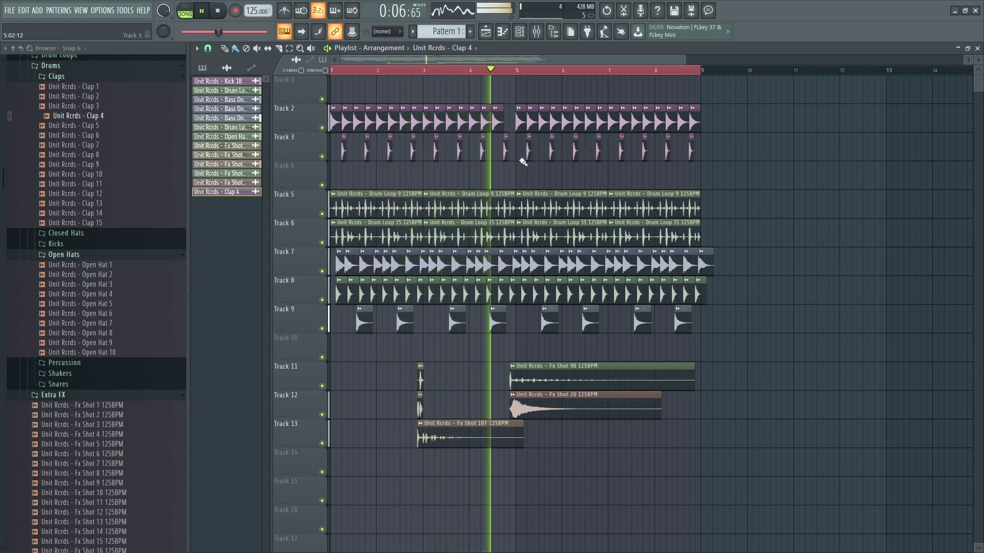
- Place Snare 3 on Track 14 just before bar 7, and add a slightly earlier copy on Track 13
left_click(105, 386)
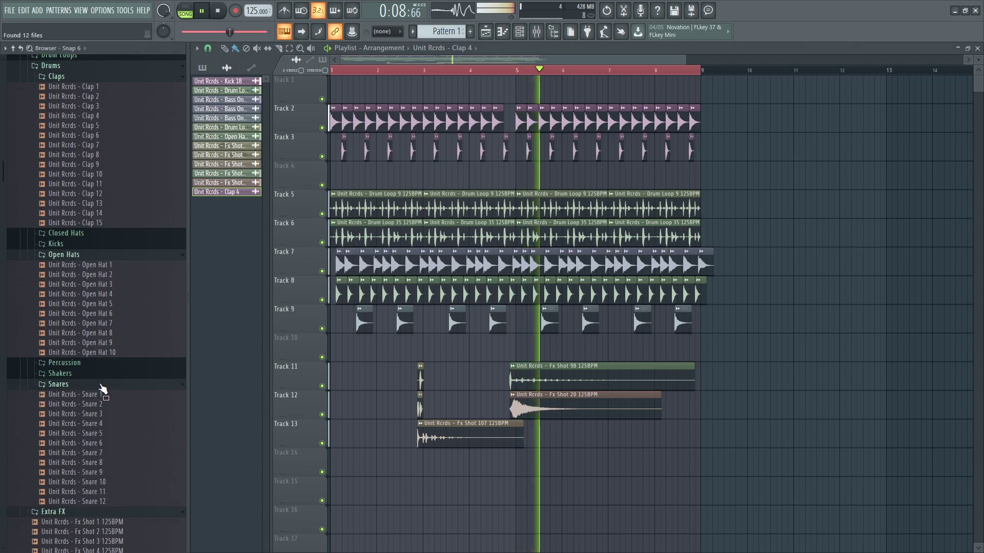
left_click(103, 413)
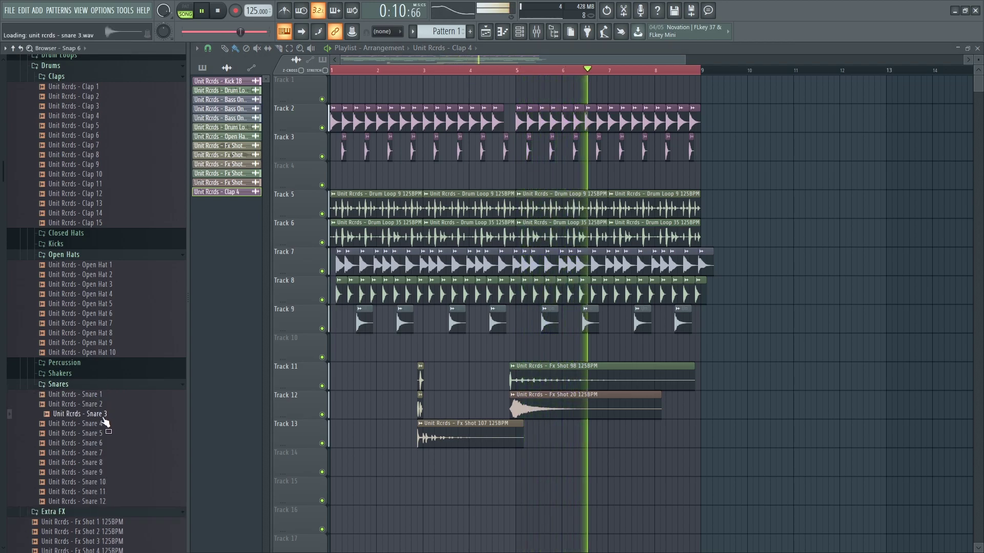
left_click_drag(104, 420, 586, 465)
scroll(579, 456, "up", 3)
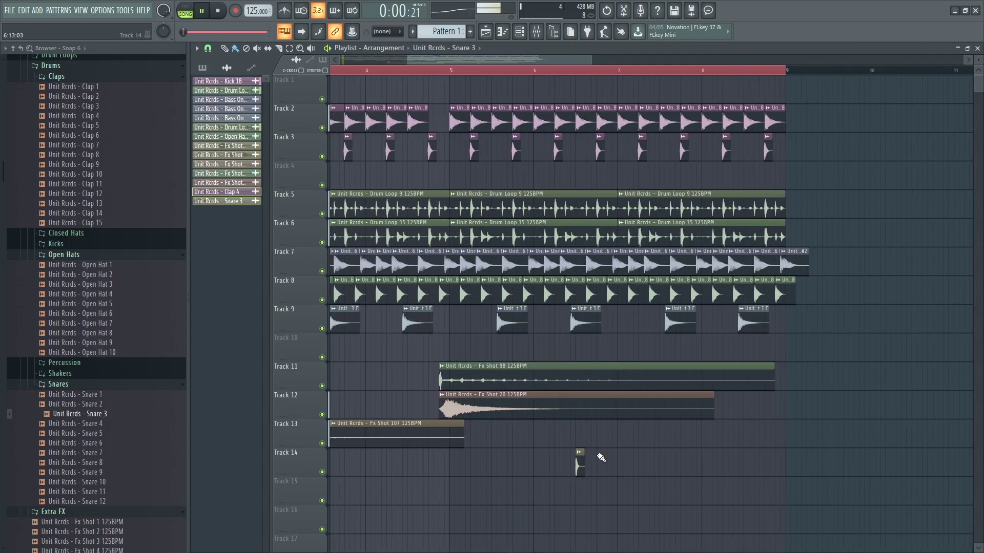
left_click(620, 443)
scroll(605, 482, "up", 2)
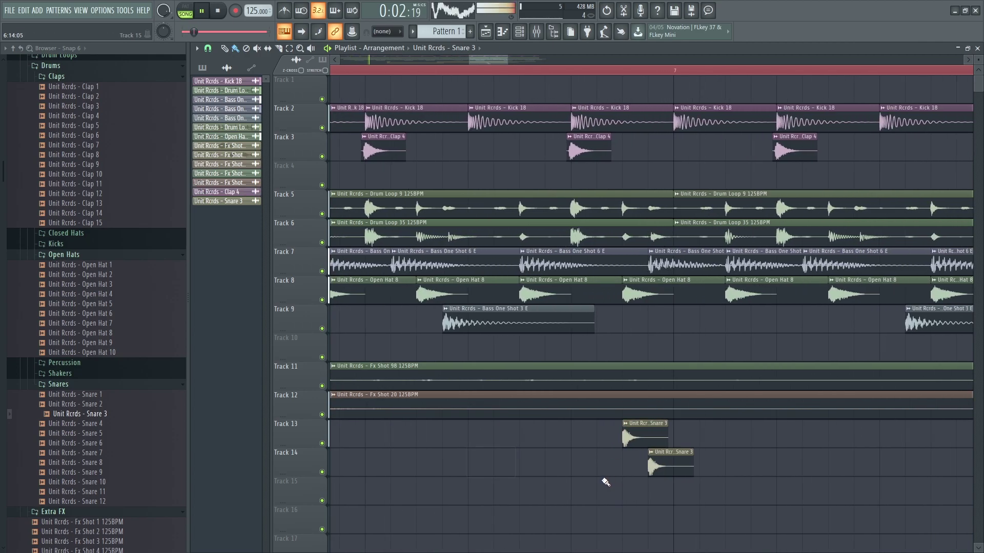
scroll(640, 478, "up", 3)
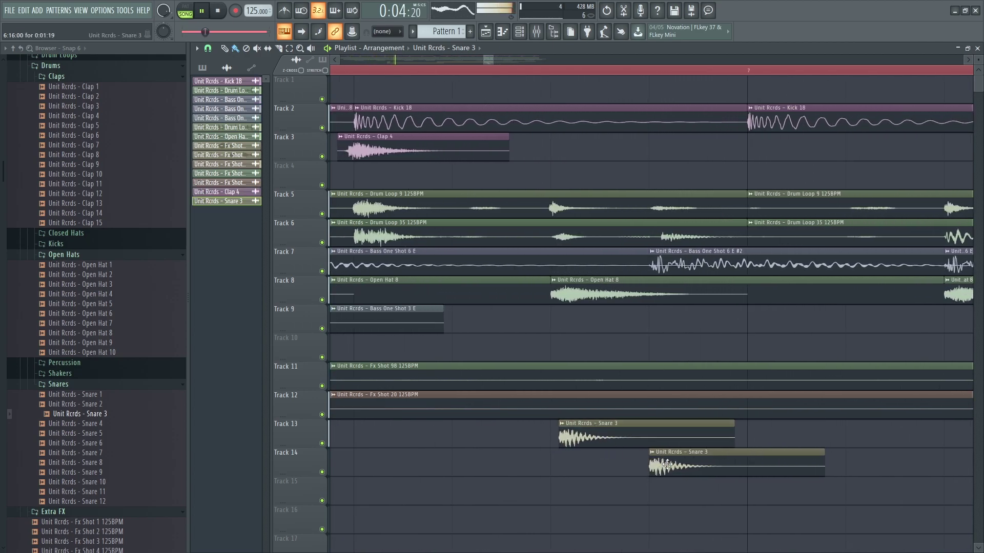
- Make the Track 13 snare clip unique and lower its channel volume to about 77%
scroll(572, 123, "down", 2)
right_click(567, 427)
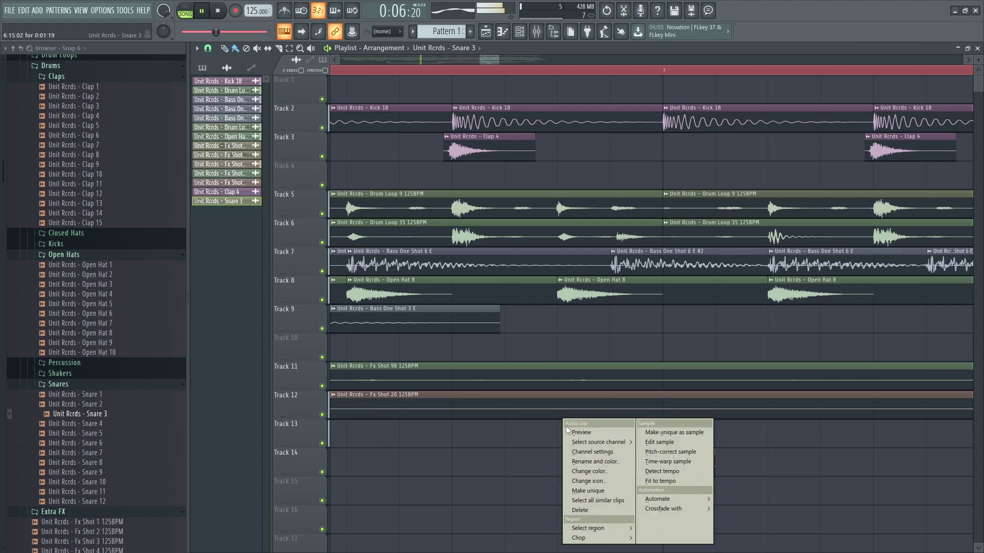
left_click(590, 491)
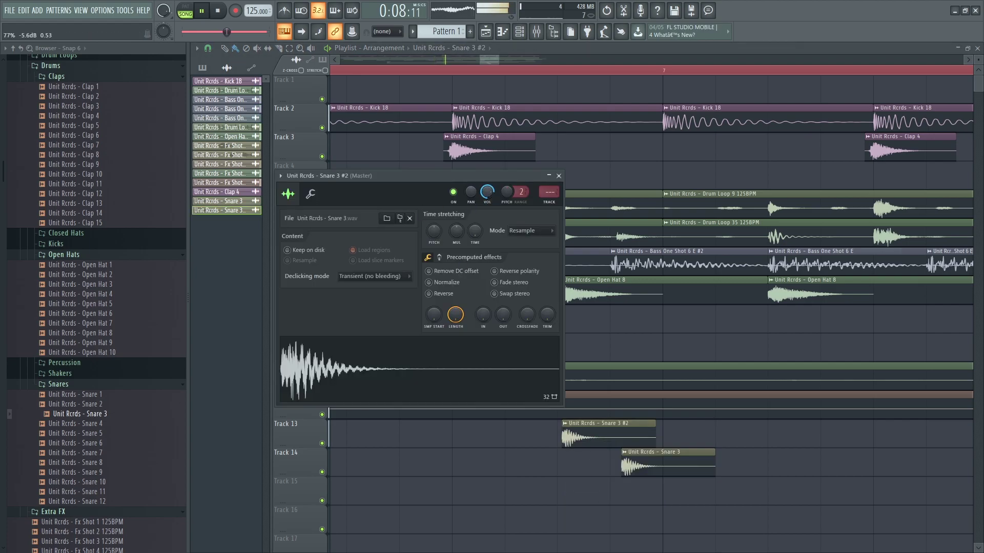
double_click(666, 458)
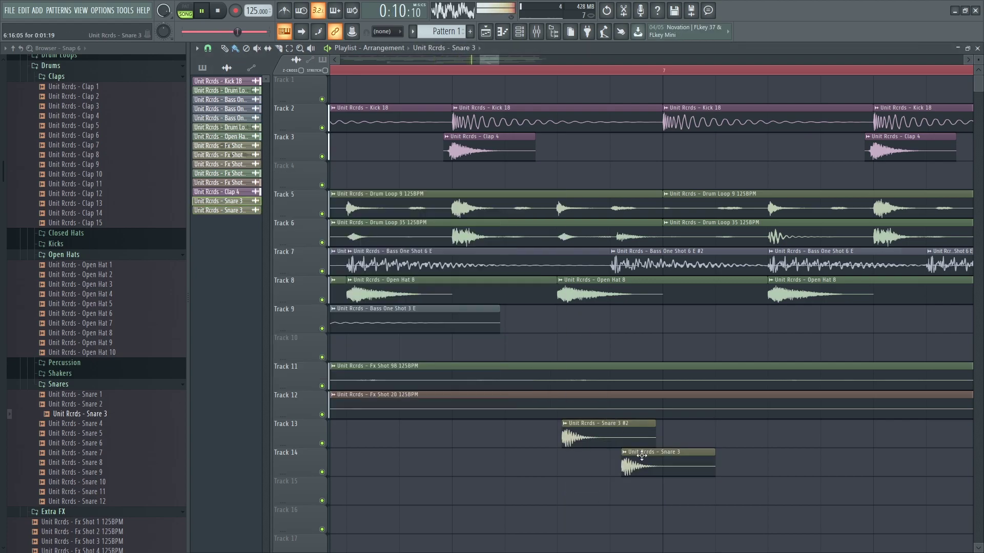
key("Escape")
- Try a copy of Fx Shot 107 on Track 13 just before bar 9, and delete that copy
scroll(454, 401, "down", 6)
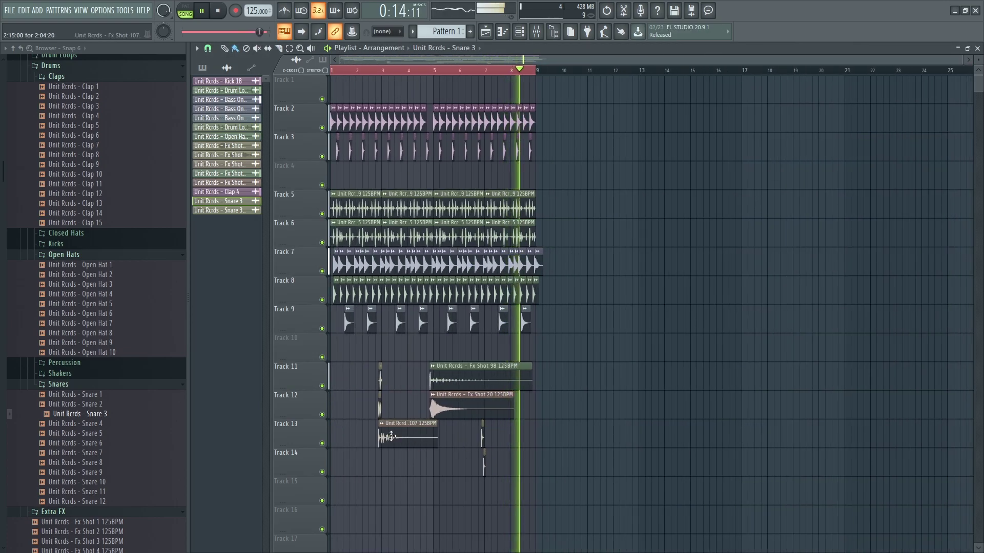
left_click_drag(391, 436, 539, 436, "shift")
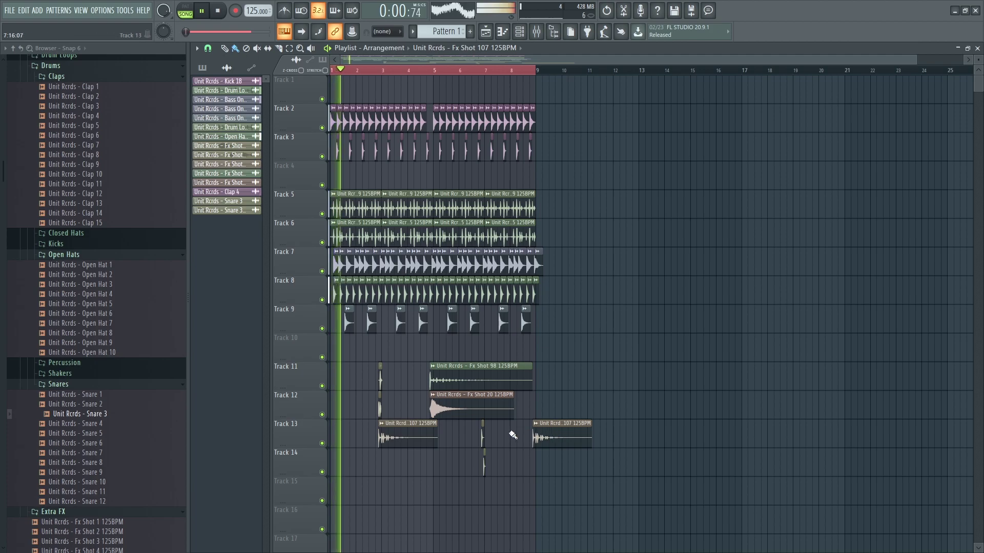
right_click(543, 437)
- Collapse the Snares and Extra FX folders in the browser and open the Synth One Shots folder
scroll(351, 402, "down", 2)
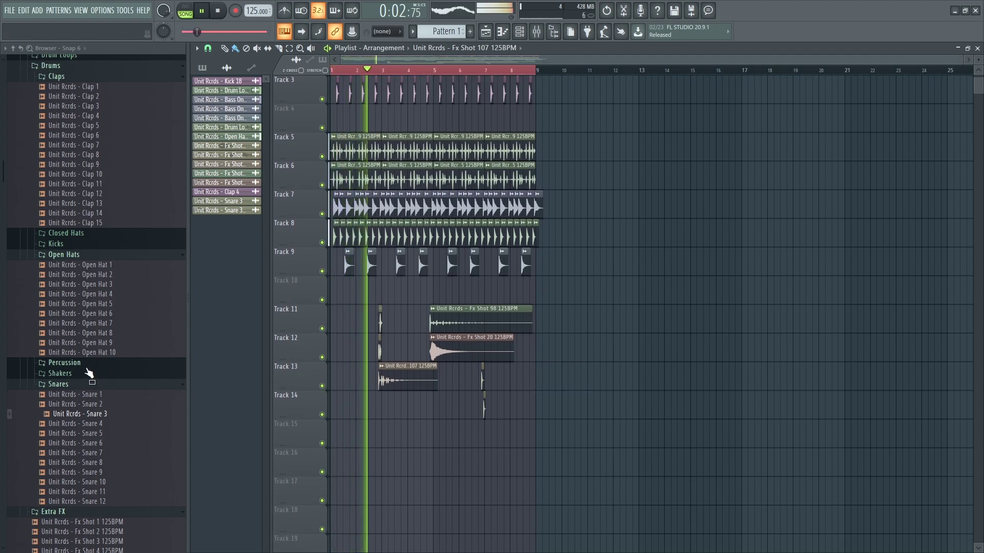
left_click(78, 390)
left_click(77, 395)
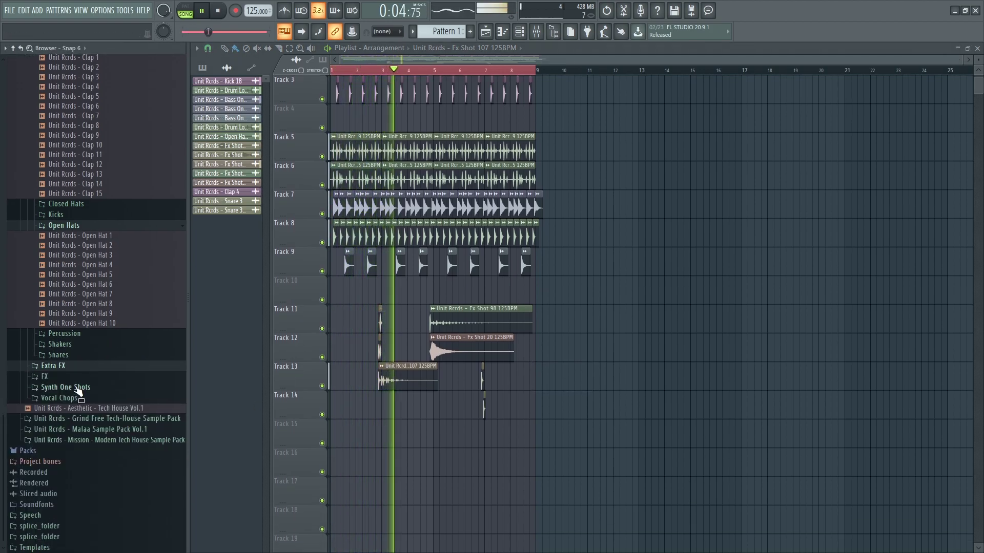
left_click(91, 388)
scroll(87, 405, "down", 3)
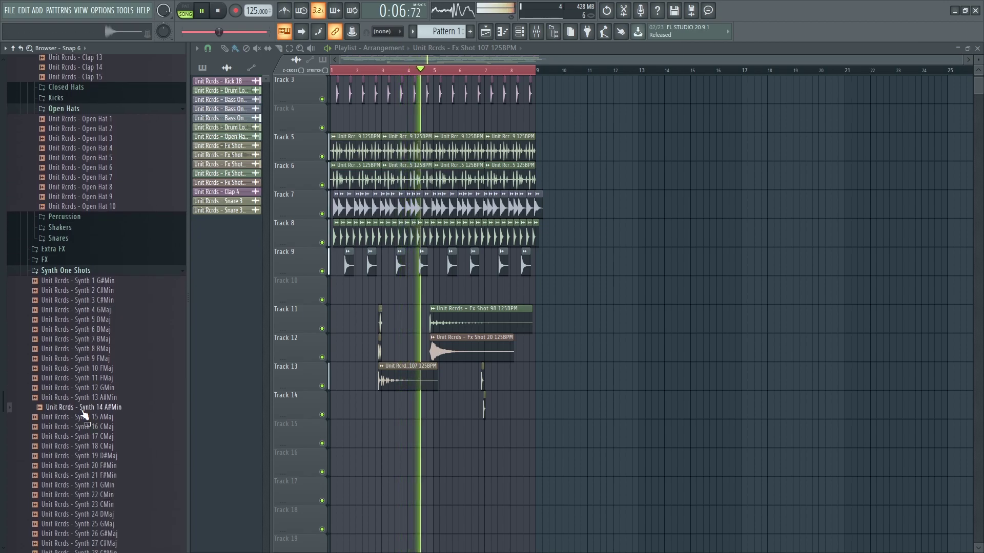
- Audition several synth one shots and place Synth 22 CMin on Track 15 just before bar 7
left_click(100, 420)
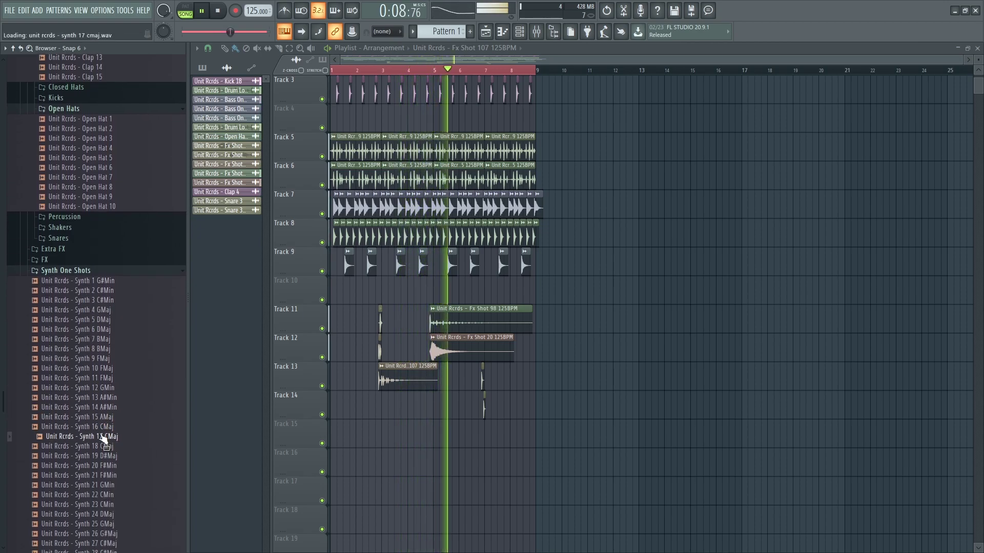
scroll(104, 440, "down", 2)
left_click(101, 437)
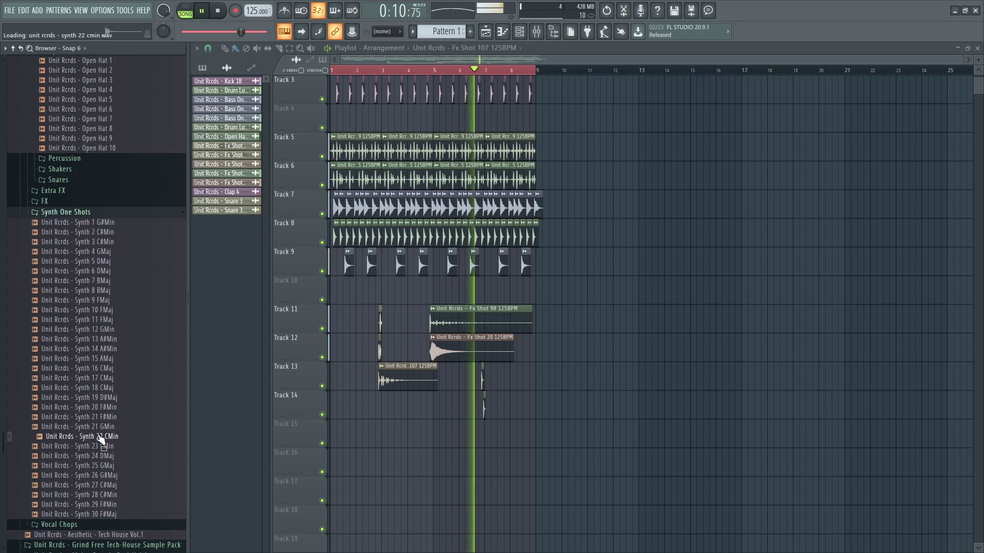
left_click_drag(101, 439, 517, 443)
scroll(523, 440, "up", 5)
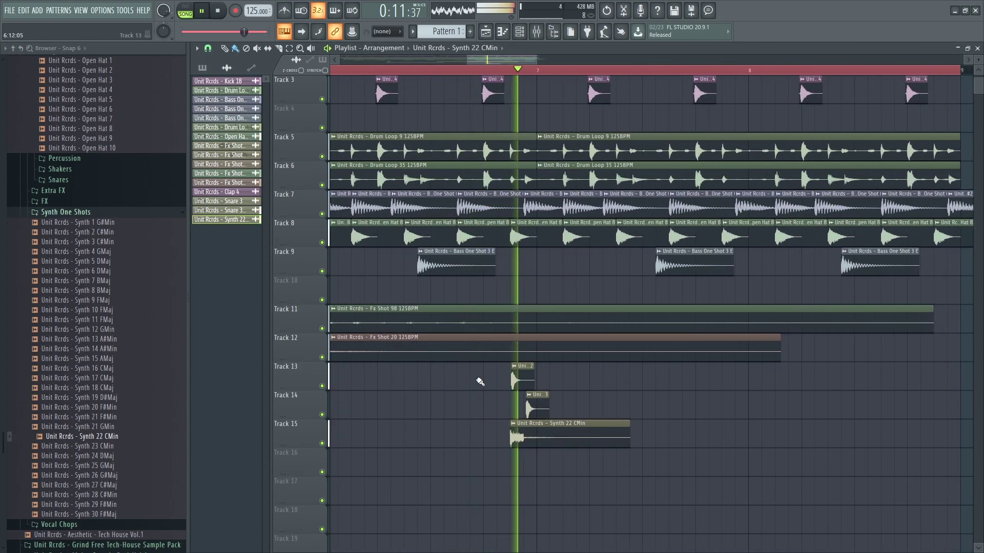
- Swap the Track 15 clip's sample for Synth 11 FMaj and shorten the clip to a brief stab
double_click(536, 437)
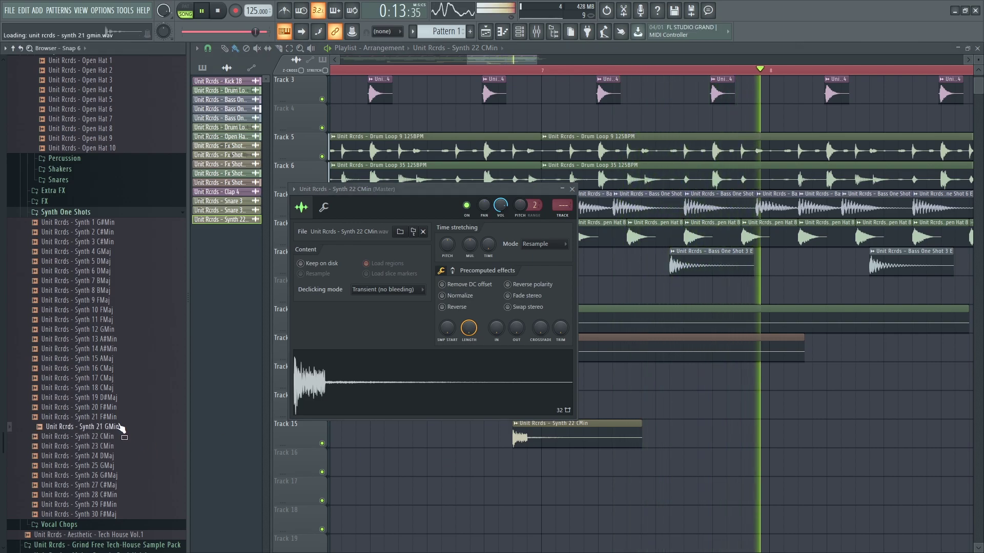
left_click(112, 320)
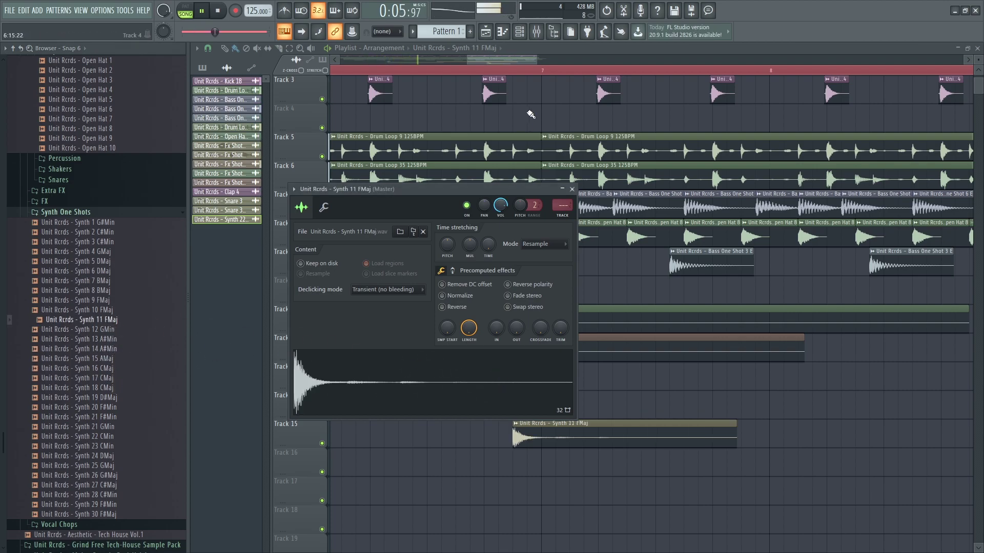
left_click(427, 71)
key("ctrl+z")
key("space")
left_click_drag(735, 428, 593, 416)
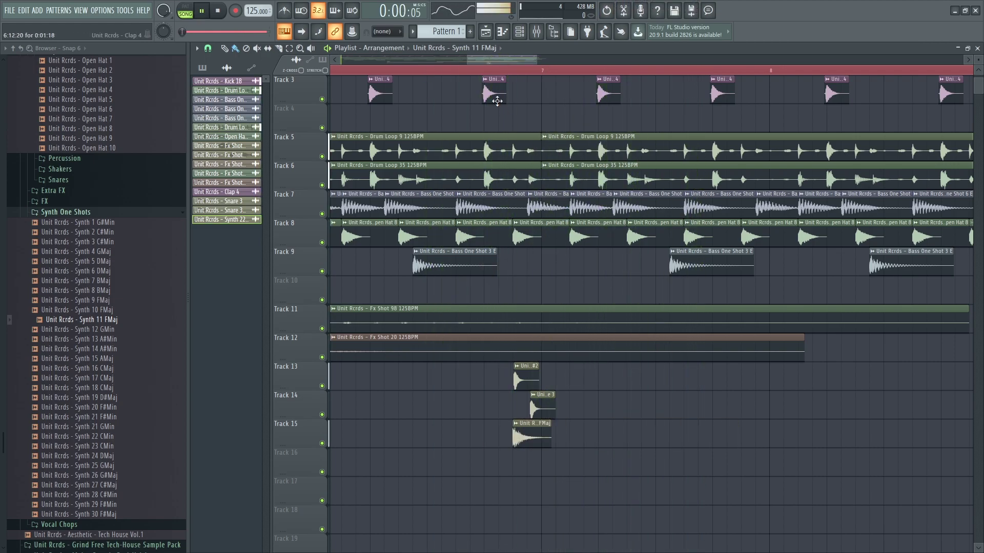
- Loop the half bar around the start of bar 7 and try Synth 27 C#Maj as the Track 15 sample
left_click_drag(470, 70, 584, 70)
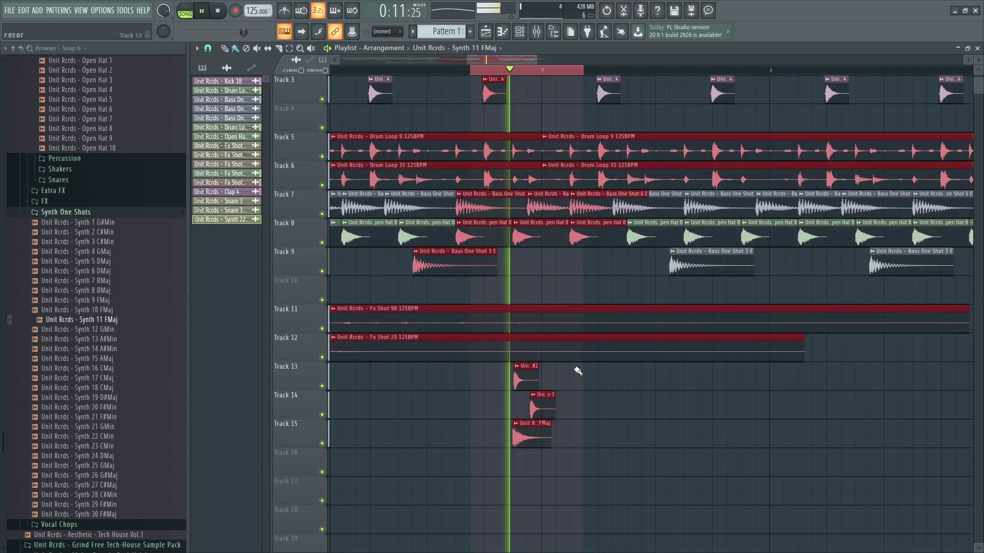
double_click(531, 441)
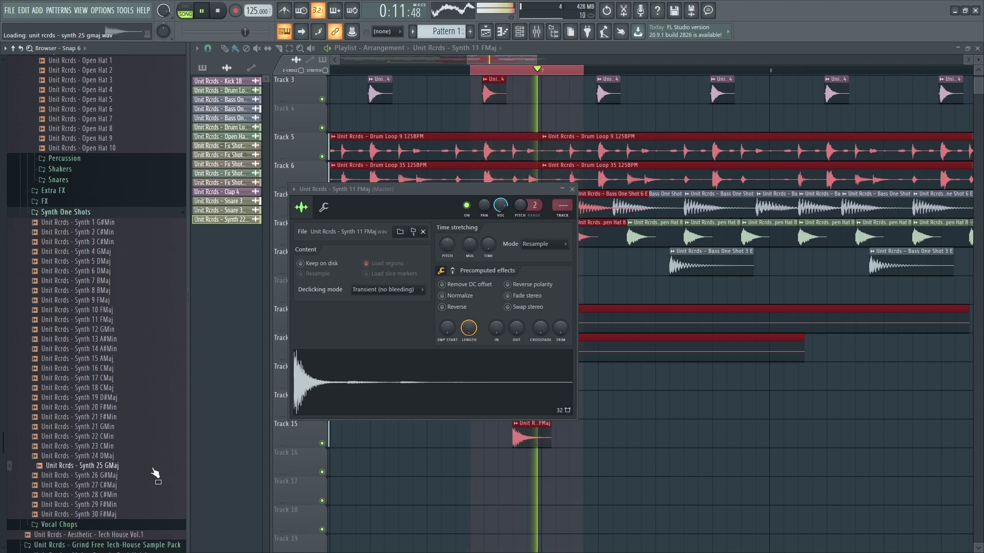
left_click_drag(393, 372, 394, 373)
left_click_drag(138, 493, 376, 395)
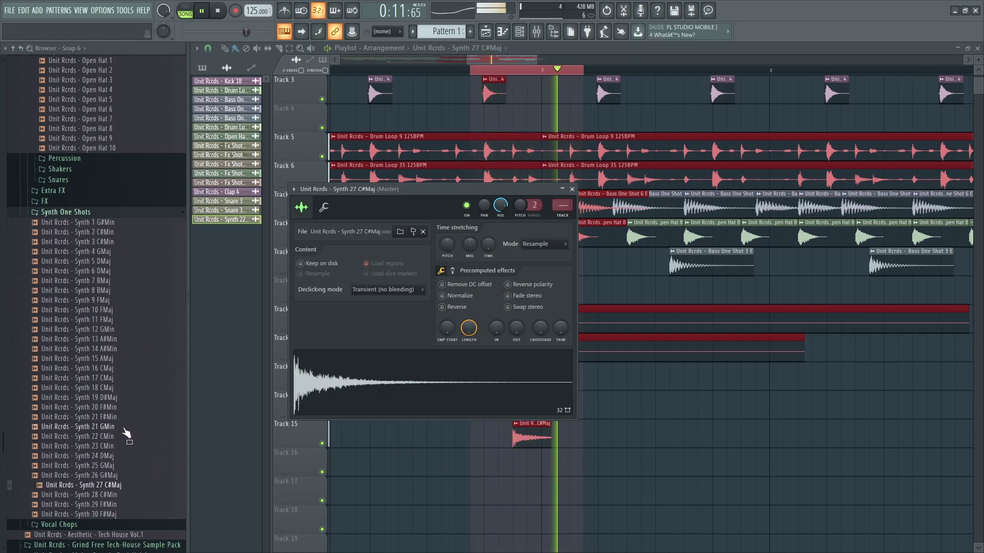
- Use Synth 21 GMin as the Track 15 sample and trim the clip shorter, undoing the stray painted clip
left_click(514, 444)
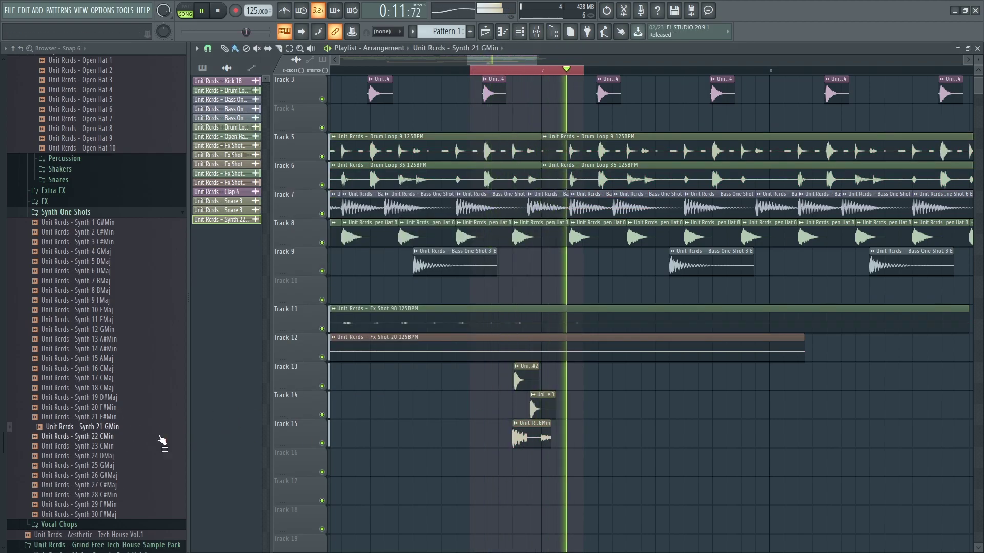
left_click_drag(551, 438, 560, 436)
key("ctrl+z")
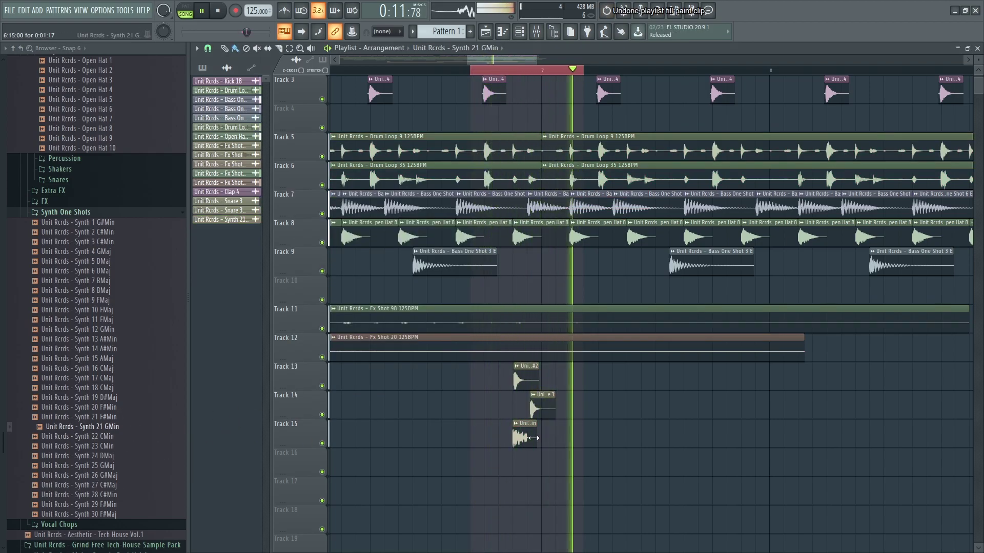
- Route the Synth 21 GMin channel to its own mixer track and load an effect in slot 10
scroll(534, 438, "down", 2)
left_click(530, 437)
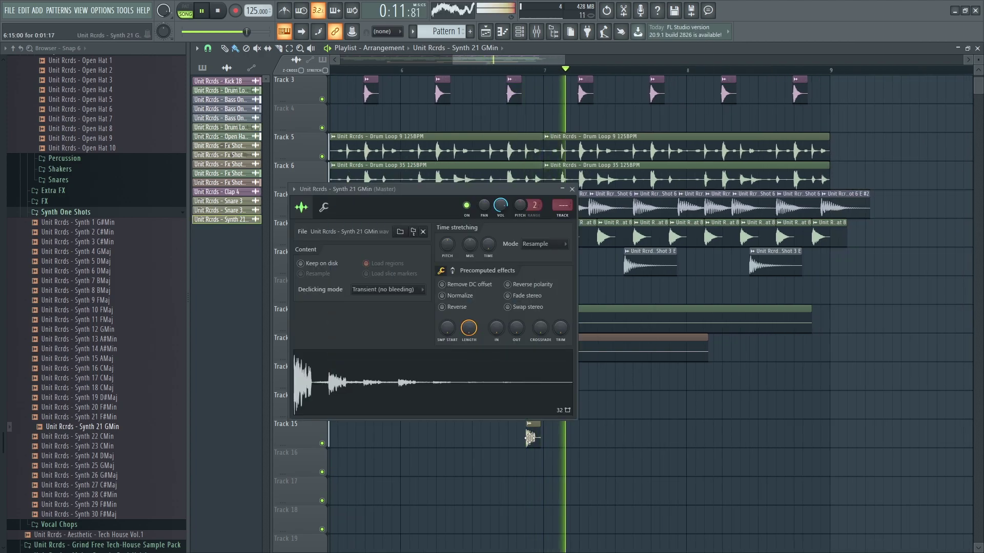
key("ctrl+l")
left_click(705, 214)
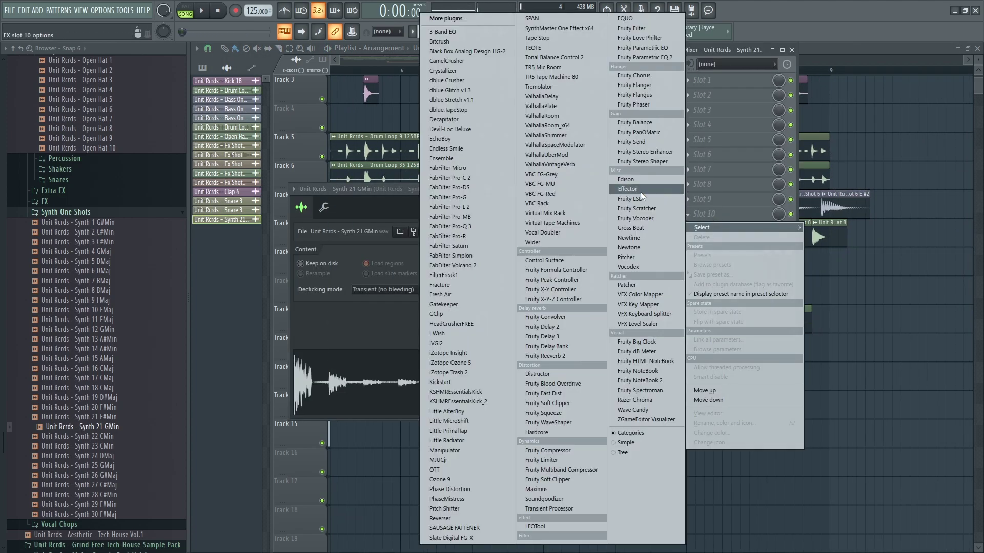
left_click(641, 192)
left_click(500, 62)
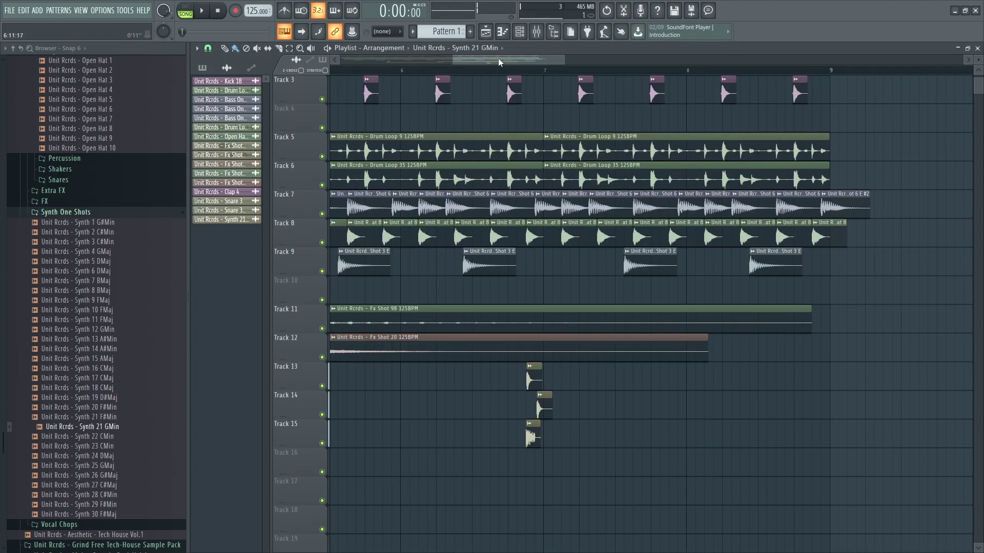
- Set the playback loop to the full arrangement, from bar 1 to bar 9
scroll(505, 99, "down", 3)
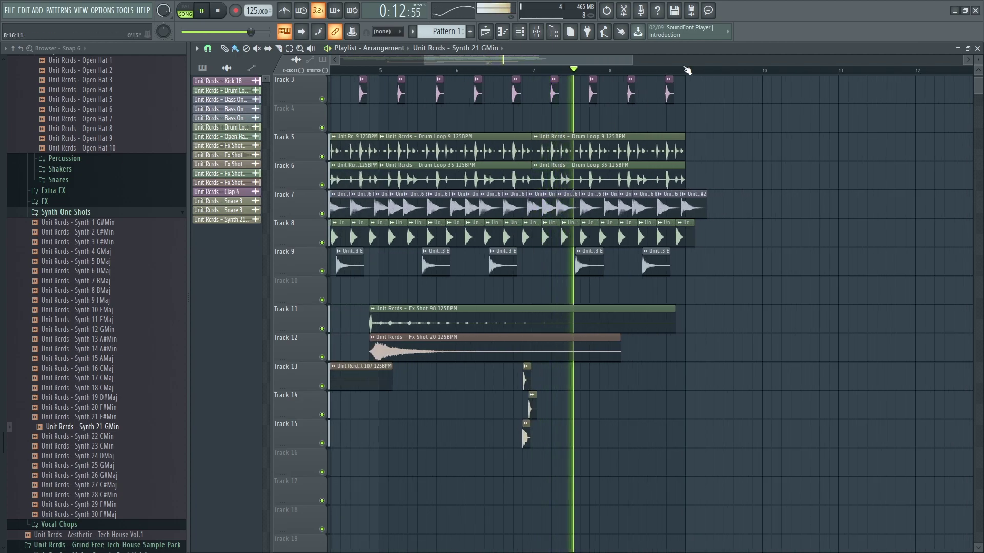
key("ctrl+a")
scroll(661, 413, "down", 3)
left_click(798, 171)
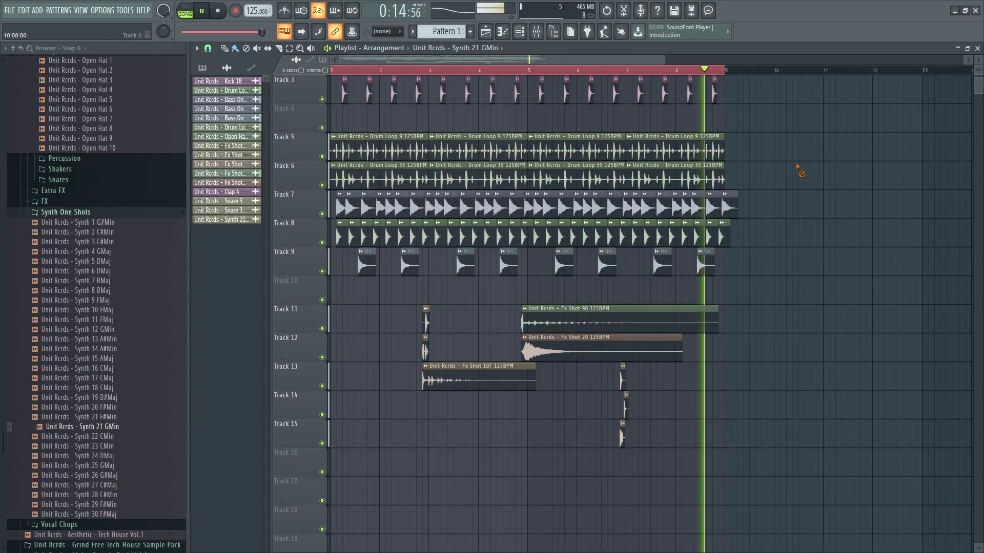
- Place a unique Kick 18 copy on Track 1 just before bar 5, reverse it and add a 21% fade-out
scroll(538, 256, "up", 1)
scroll(538, 256, "up", 3)
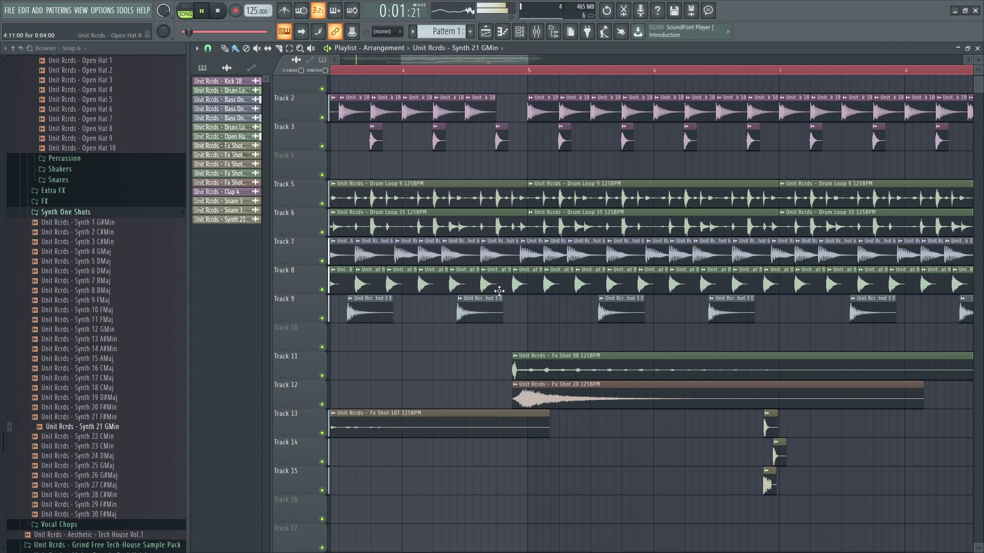
left_click(500, 80)
left_click(533, 153)
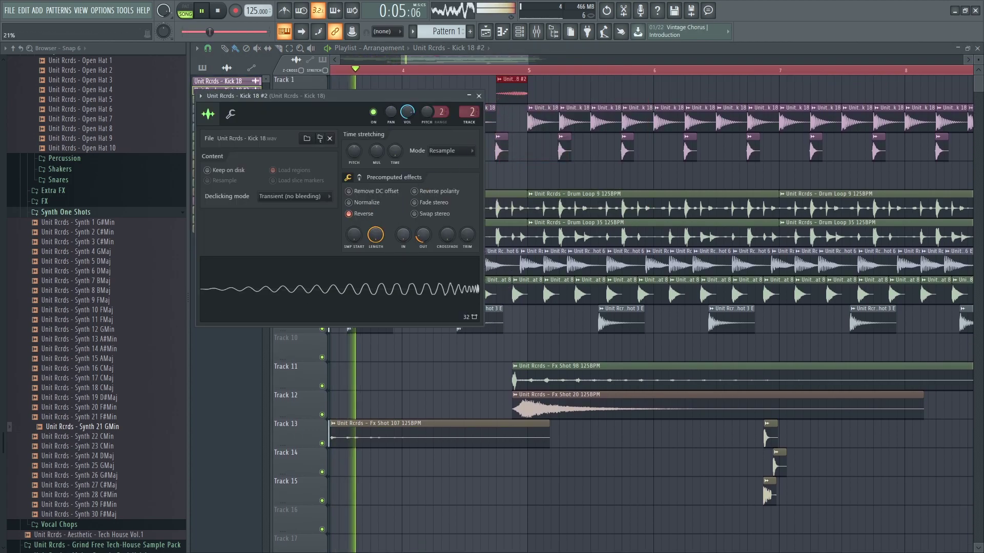
- Try deleting the bass clip around the start of bar 5 on Track 7, and undo the deletion
left_click(522, 268)
right_click(537, 265)
key("ctrl+z")
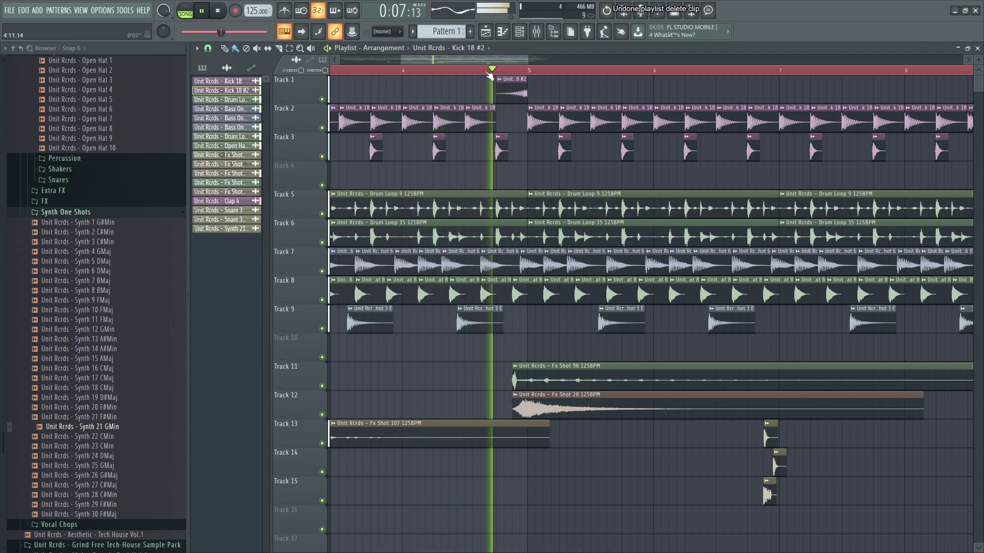
- Replay the transition into bar 5 and add a fade-in to the reversed kick sample on Track 1
left_click(480, 70)
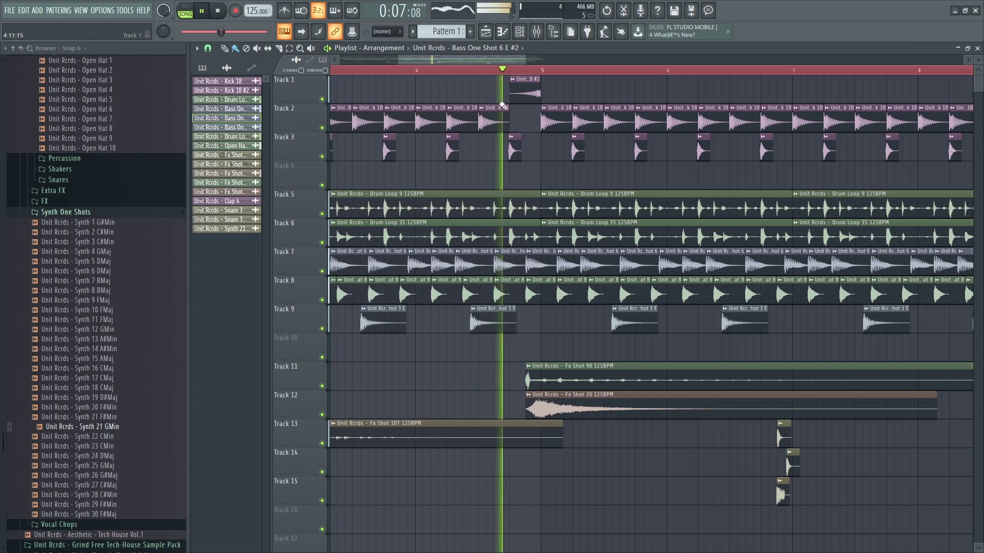
double_click(528, 106)
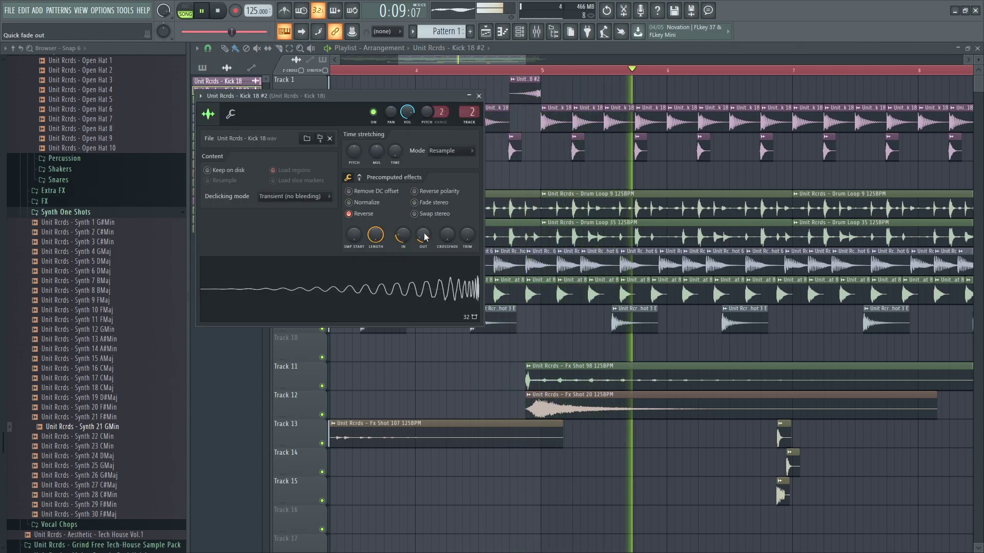
left_click(510, 76)
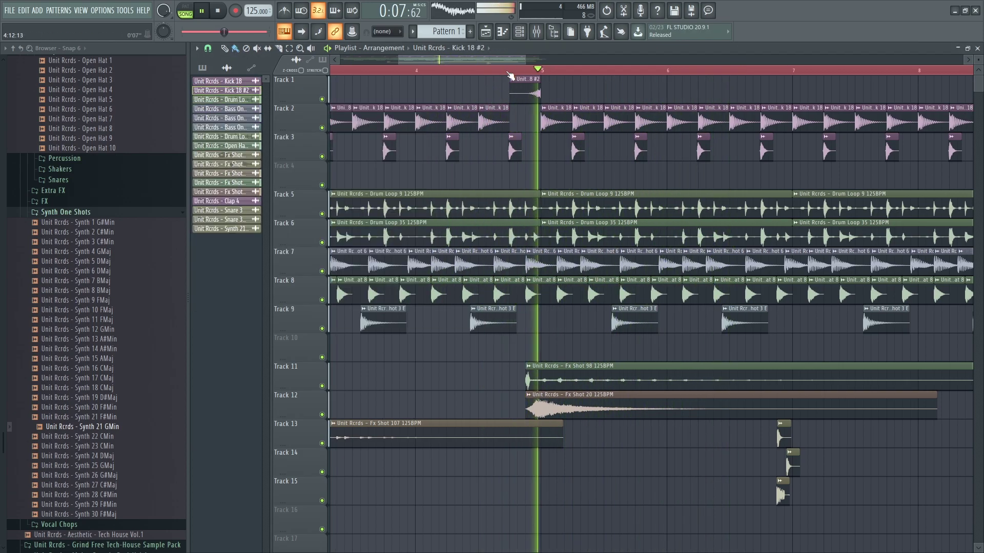
- Loop the beats around bar 5 and check the reversed kick with only Tracks 1, 2 and 7 audible, then unmute everything
left_click_drag(511, 70, 573, 71)
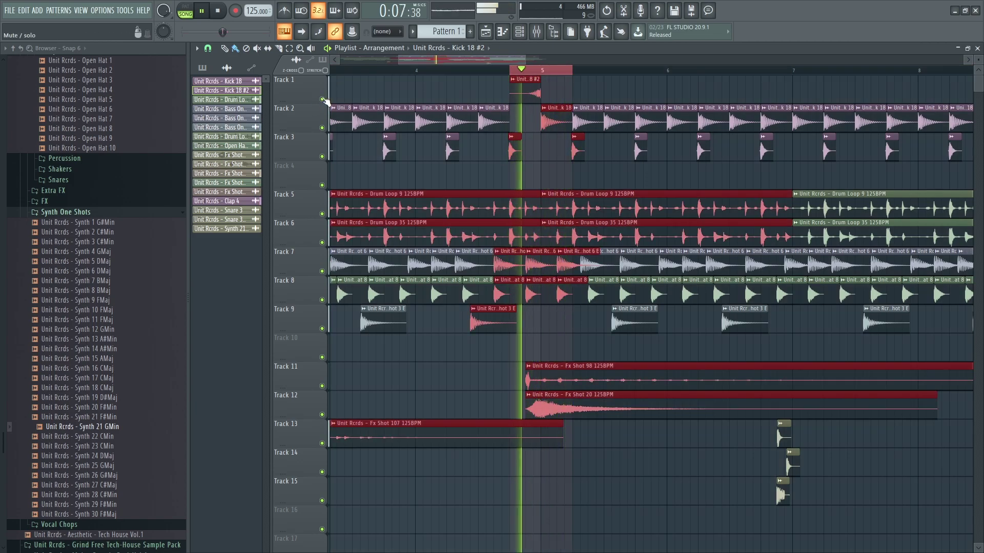
left_click(322, 99, "ctrl")
left_click(322, 128)
left_click(322, 272)
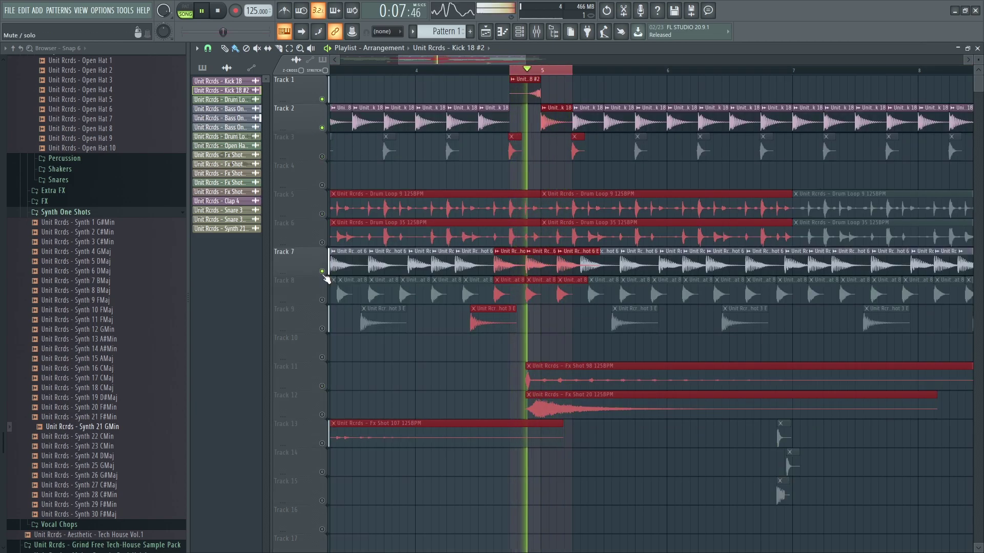
left_click(322, 99, "ctrl")
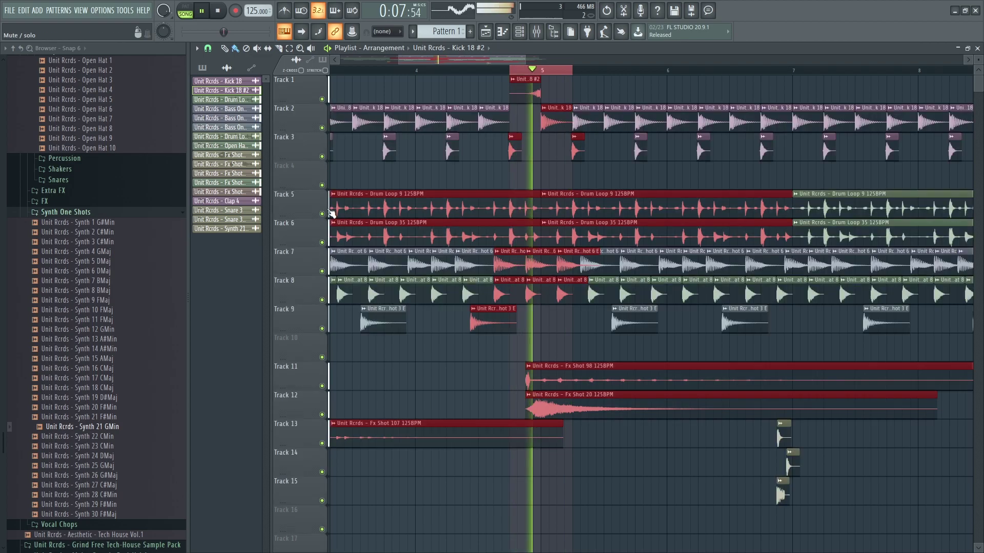
- Open the Drum Loop 9 channel from Track 5 and locate its sample among the drum loops in the browser
scroll(481, 73, "down", 5)
left_click(522, 193)
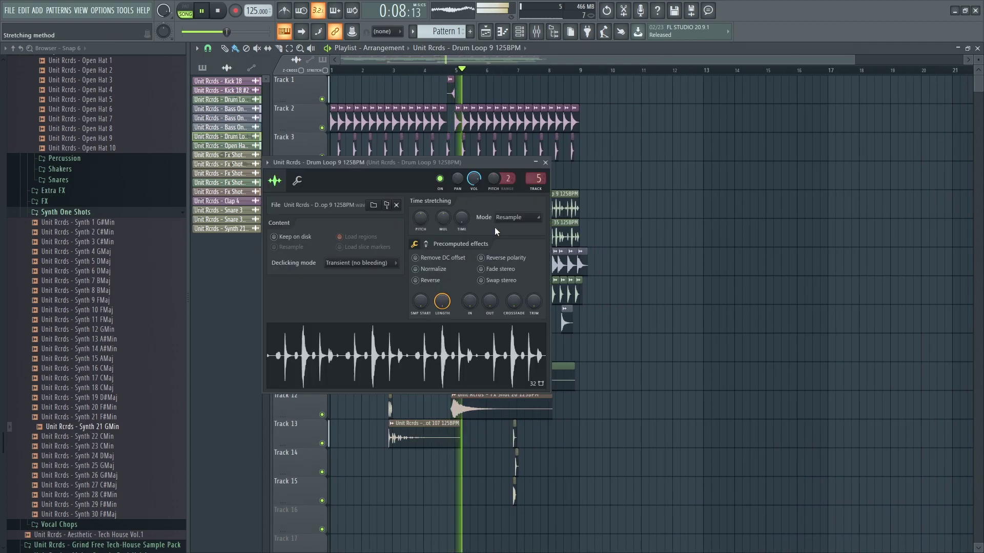
left_click(387, 206)
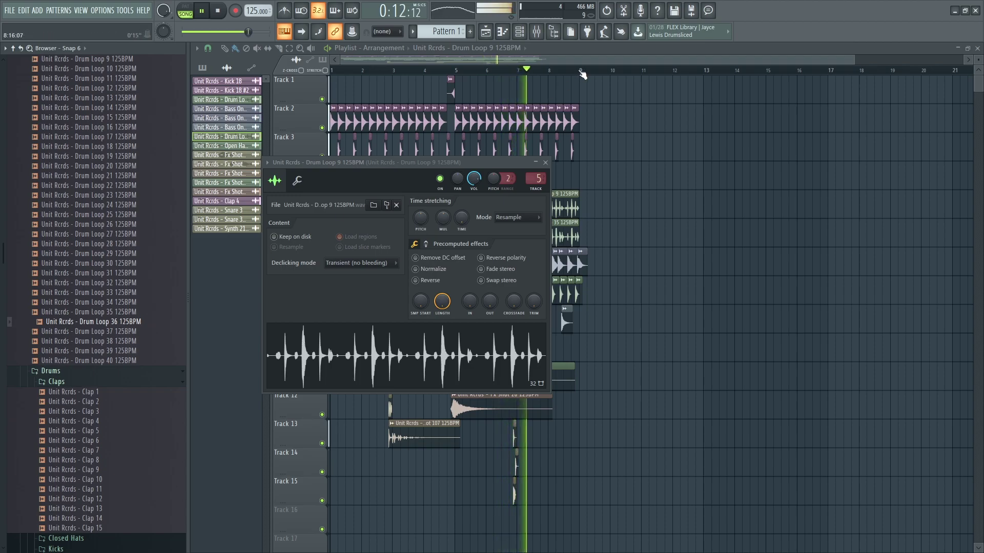
- Loop bars 5 to 8 and fill that range on Track 10 with two back-to-back Drum Loop 36 clips
left_click_drag(582, 75, 455, 72)
scroll(663, 127, "down", 3)
left_click_drag(129, 328, 457, 261)
left_click(522, 265)
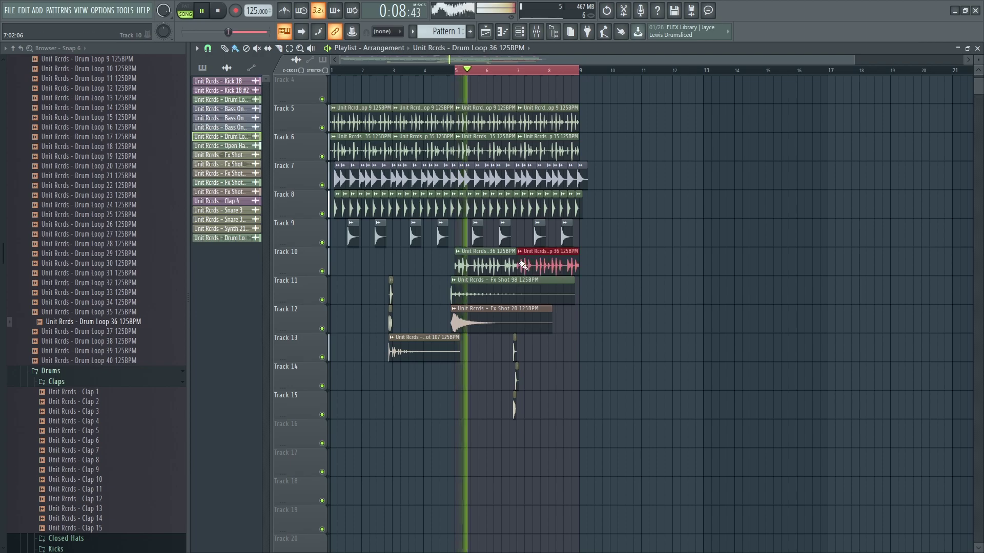
- Replace the Track 10 loop's sample with Drum Loop 38 and close its channel settings
double_click(534, 261)
left_click_drag(127, 348, 298, 300)
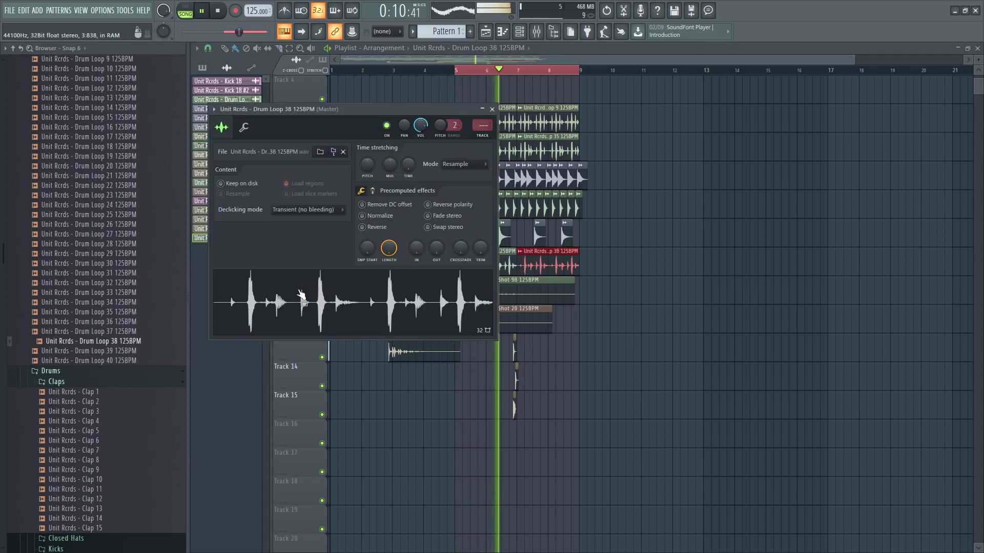
left_click(642, 306)
scroll(517, 270, "up", 4)
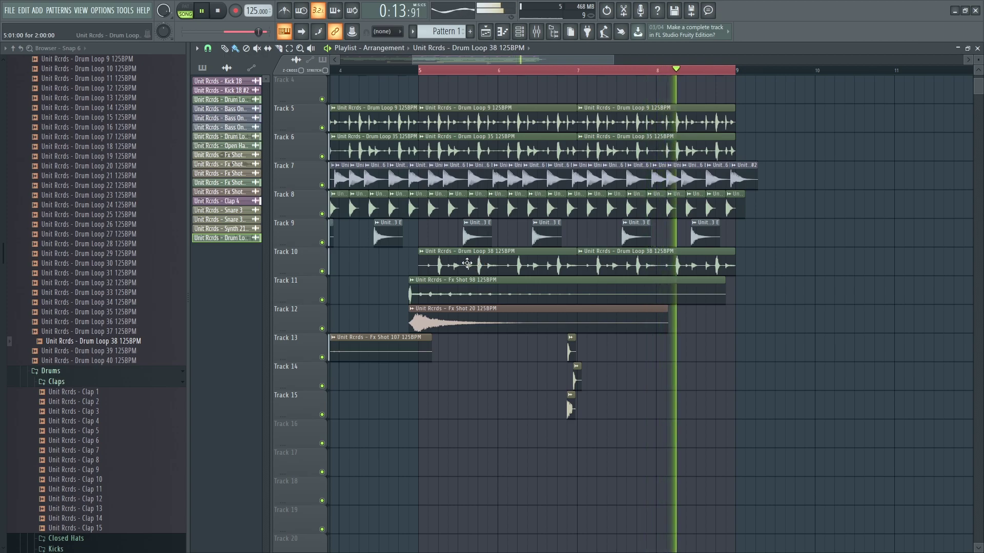
- Isolate the drum loops by soloing Track 10 and keeping Tracks 5 and 6 audible with it
right_click(322, 271)
left_click(322, 157)
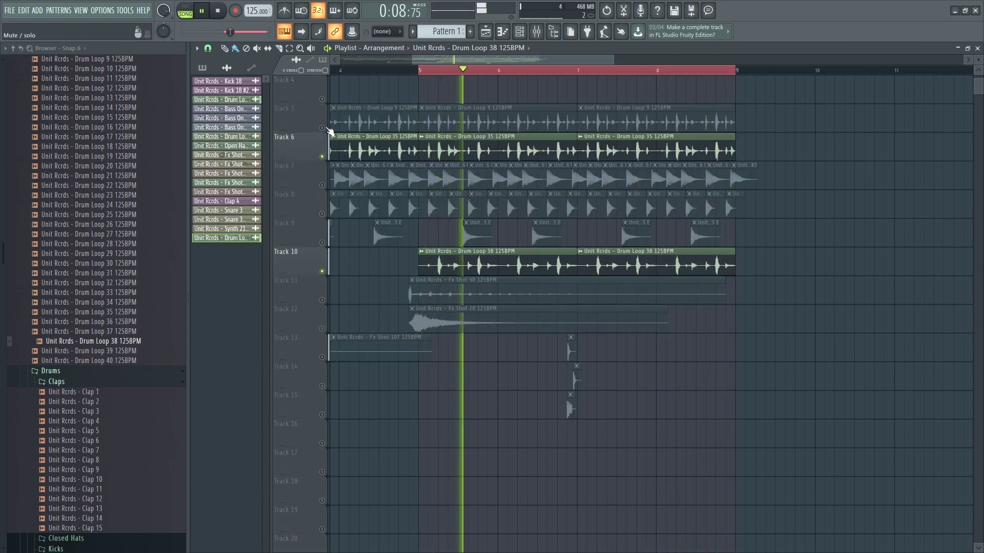
left_click(322, 128)
- Route the Drum Loop 38 channel to its own mixer track, load an effect in slot 1 and adjust it
double_click(476, 264)
key("ctrl+l")
left_click(727, 80)
left_click(648, 242)
left_click_drag(267, 178, 358, 138)
key("F12")
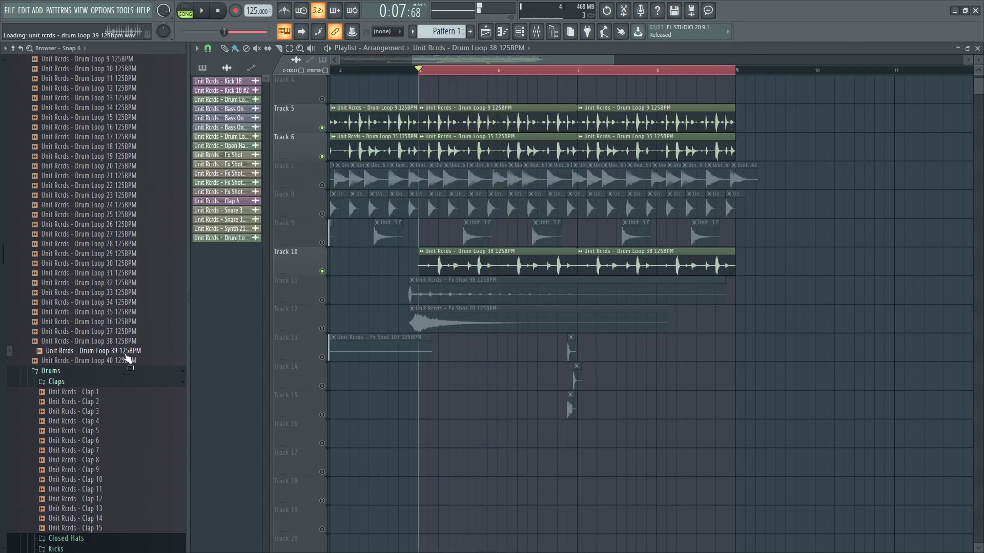
- Replace the Track 10 loops' sample with Drum Loop 39 and audition it with Track 10 soloed
left_click_drag(435, 299, 226, 237)
key("space")
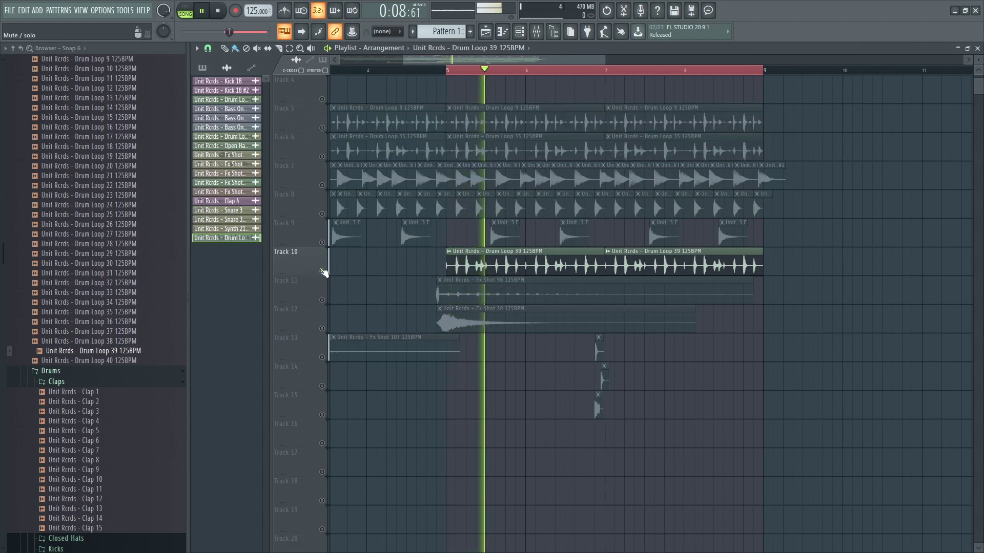
- Make all playlist tracks audible again and loop the full range of bars 1 to 8 from the start
scroll(456, 370, "down", 3)
scroll(456, 369, "down", 2)
left_click_drag(536, 70, 221, 24)
left_click(419, 177)
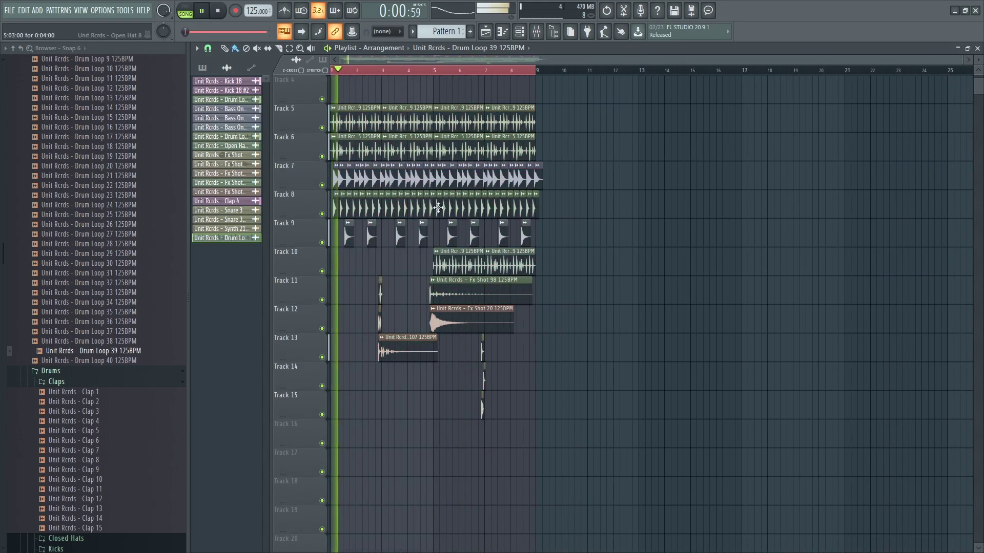
- Load Fruity Parametric EQ 2 in slot 1 of the Bass One Shot 6 E mixer track and slightly boost its low-mid band
double_click(437, 178)
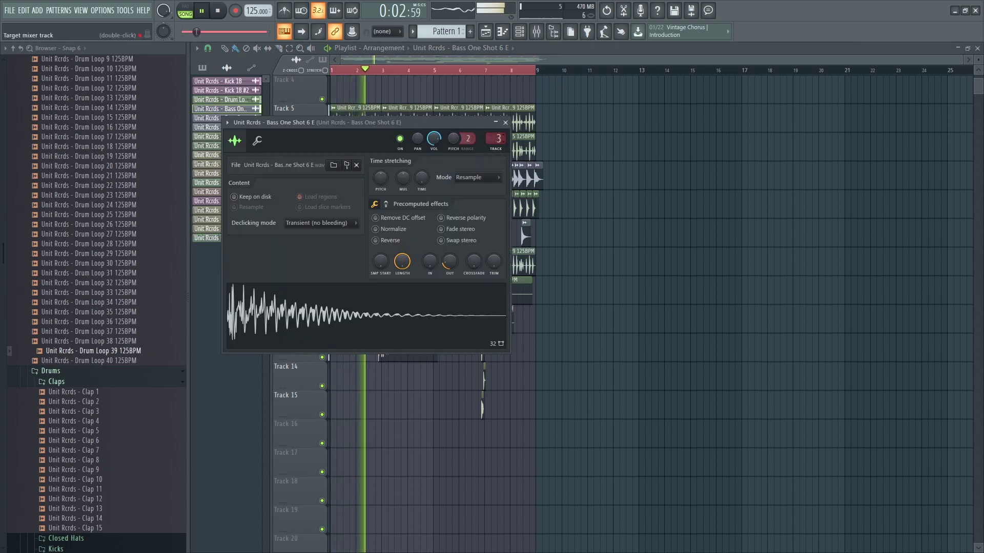
double_click(493, 140)
key("F9")
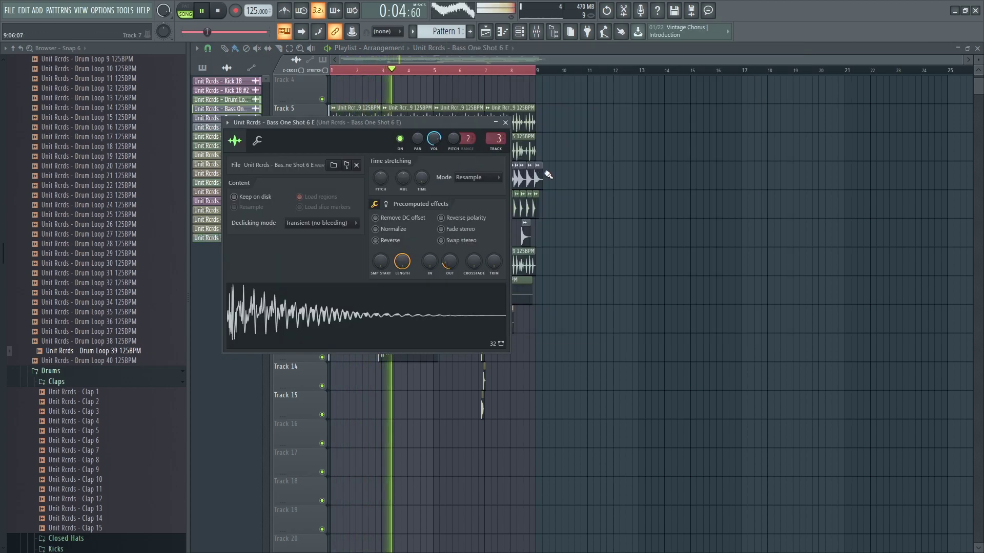
key("F9")
left_click(693, 85)
left_click(660, 63)
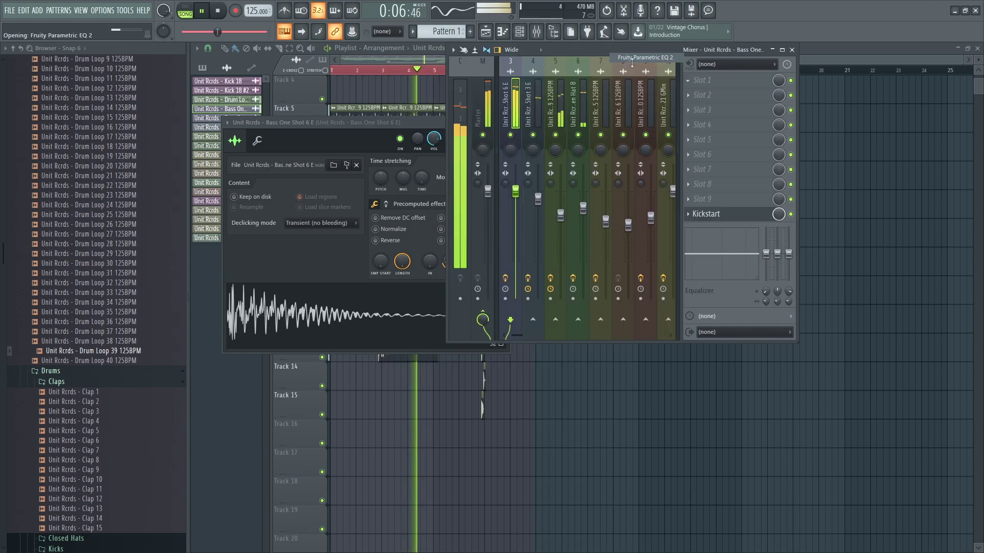
left_click_drag(369, 205, 347, 198)
right_click(366, 202)
left_click(382, 215)
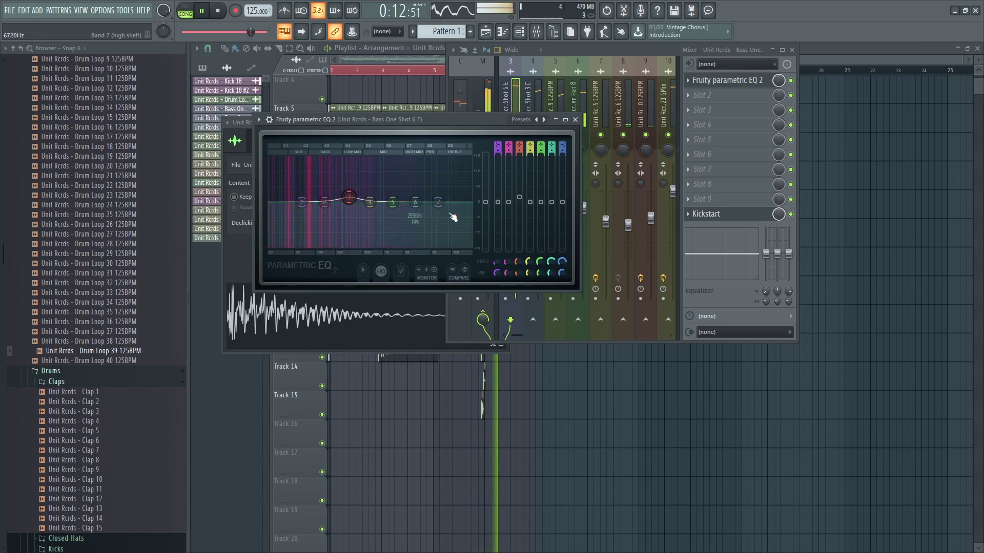
- Load Decapitator in slot 2 of the Bass One Shot 6 E mixer track and set its drive to about 0.8
left_click(702, 95)
left_click(471, 120)
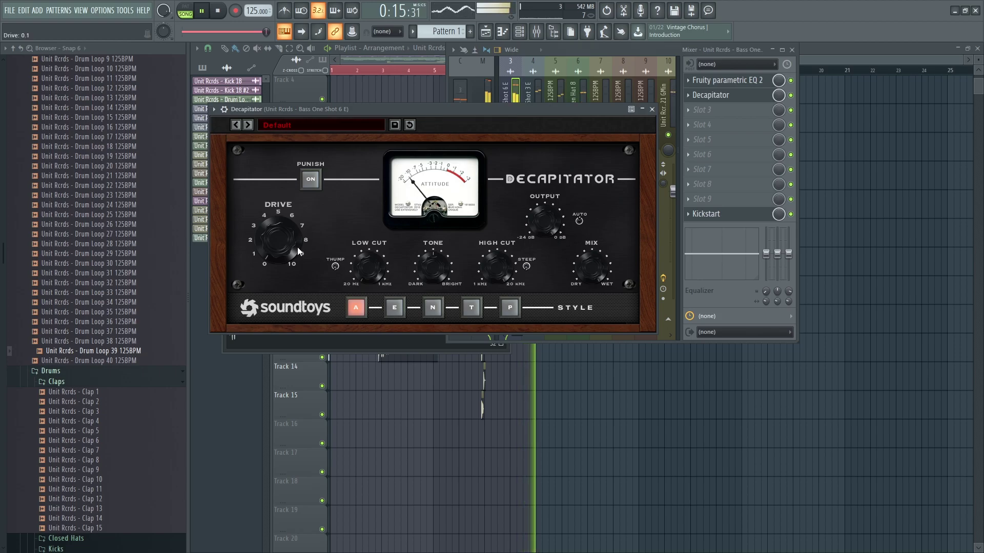
mouse_move(294, 241)
left_mouse_down()
mouse_move(288, 211)
mouse_move(277, 244)
left_mouse_up()
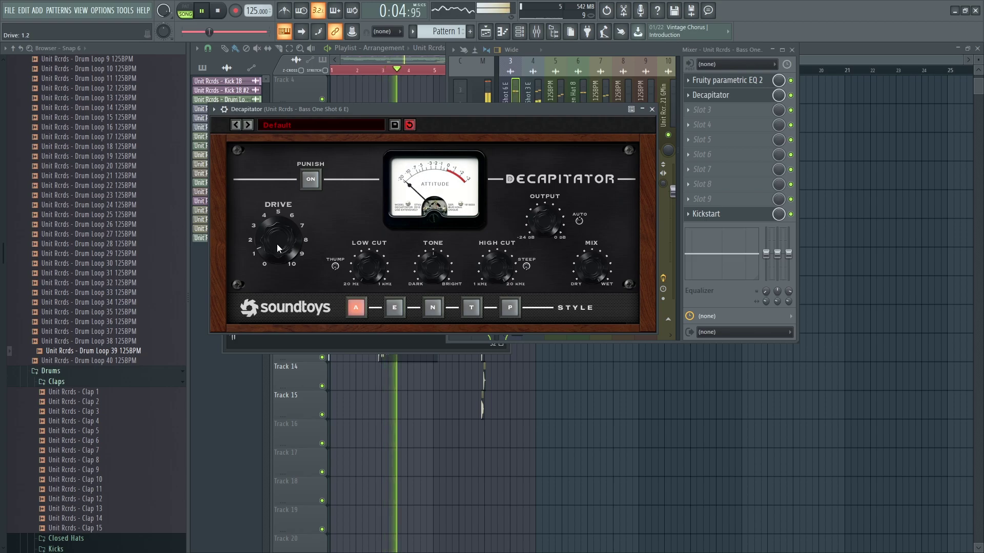
left_click(652, 109)
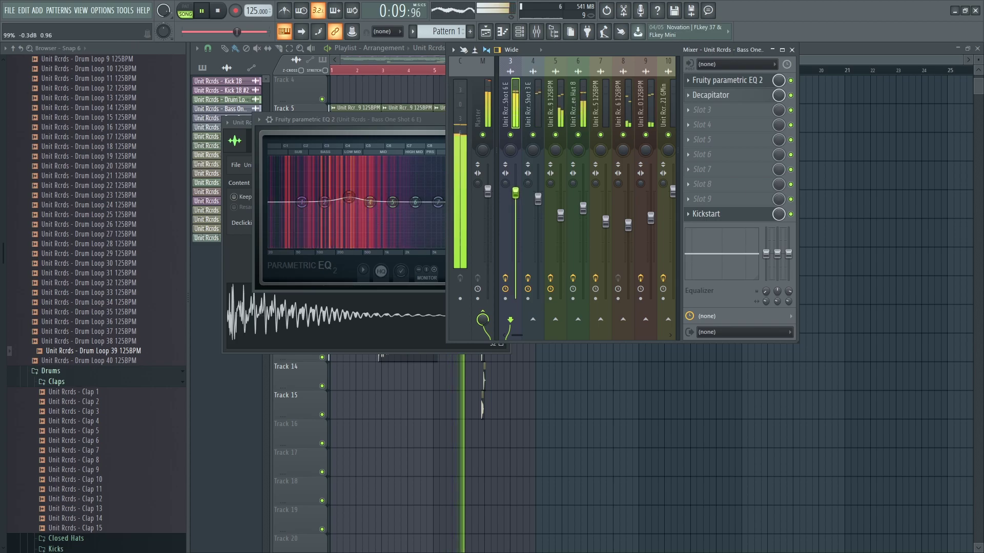
left_click(710, 95)
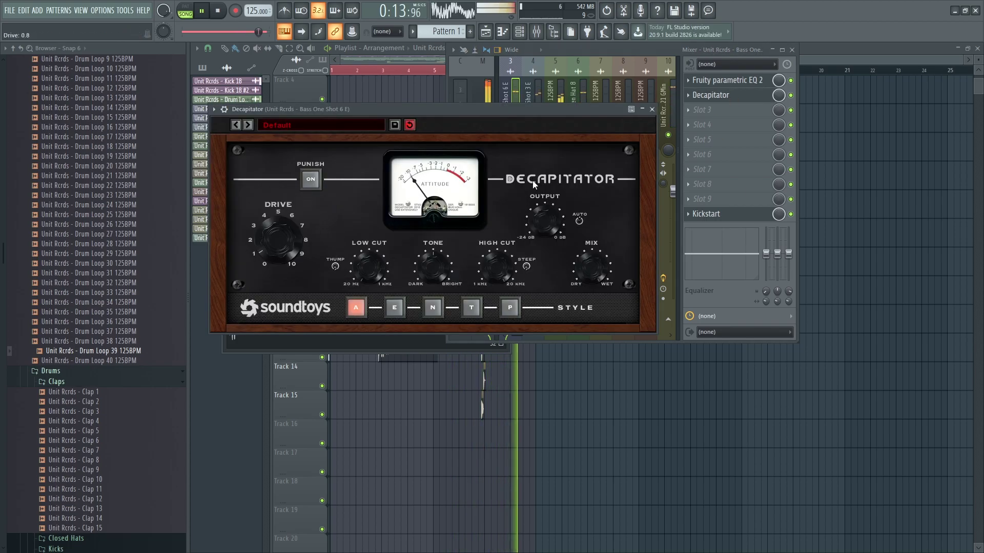
key("Escape")
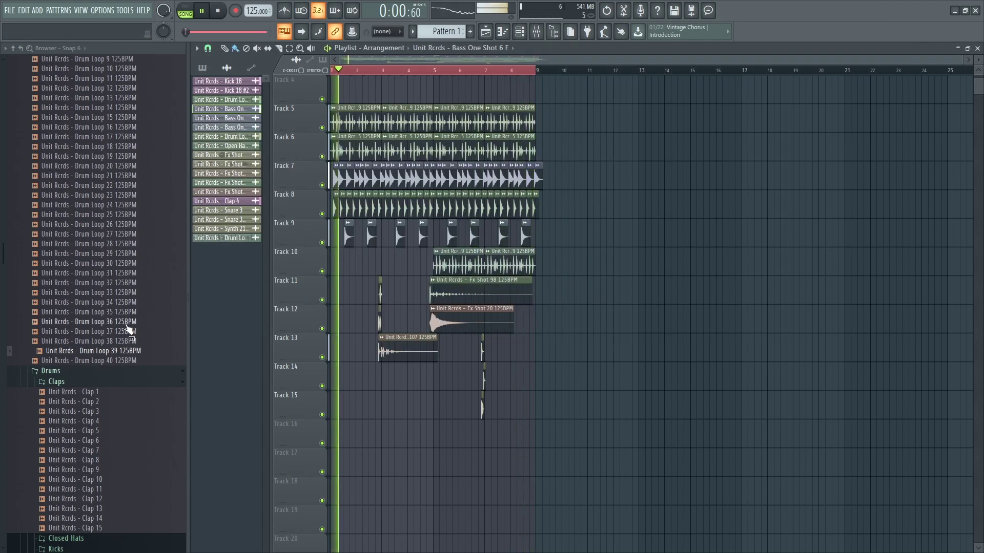
- Audition the white noise down sweeps in the sample pack and place White Noise Down 4 at bar 1 on Track 16
scroll(75, 363, "up", 8)
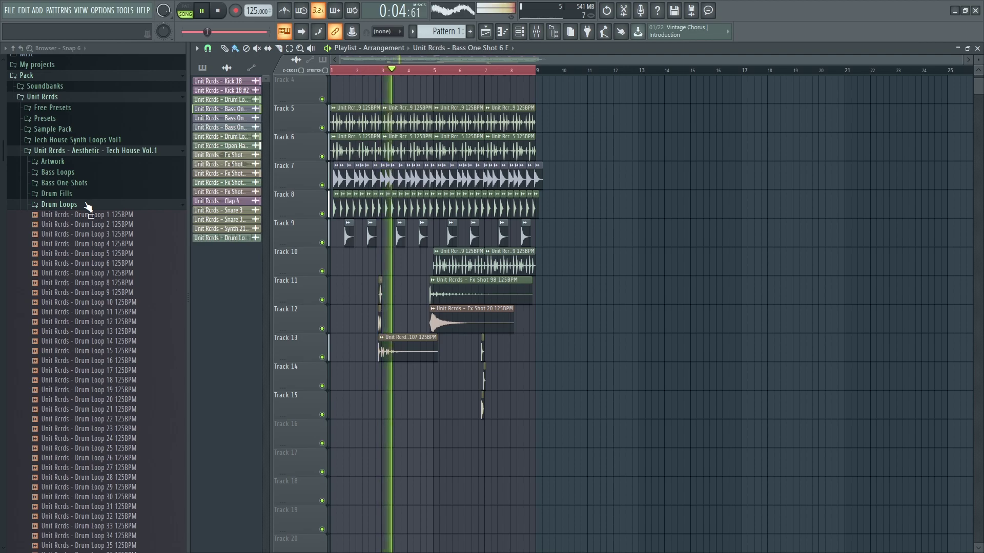
scroll(72, 285, "down", 20)
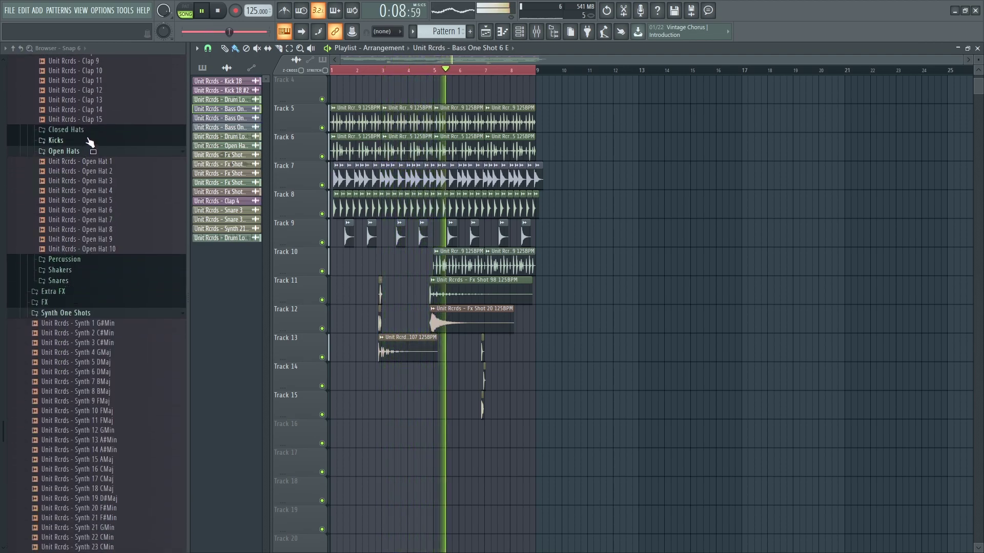
left_click(64, 305)
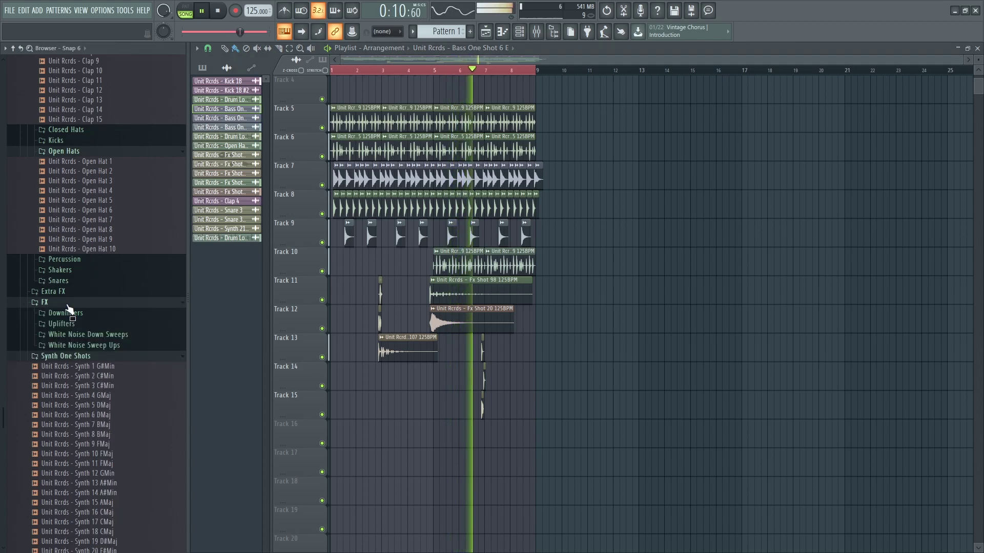
scroll(97, 303, "down", 2)
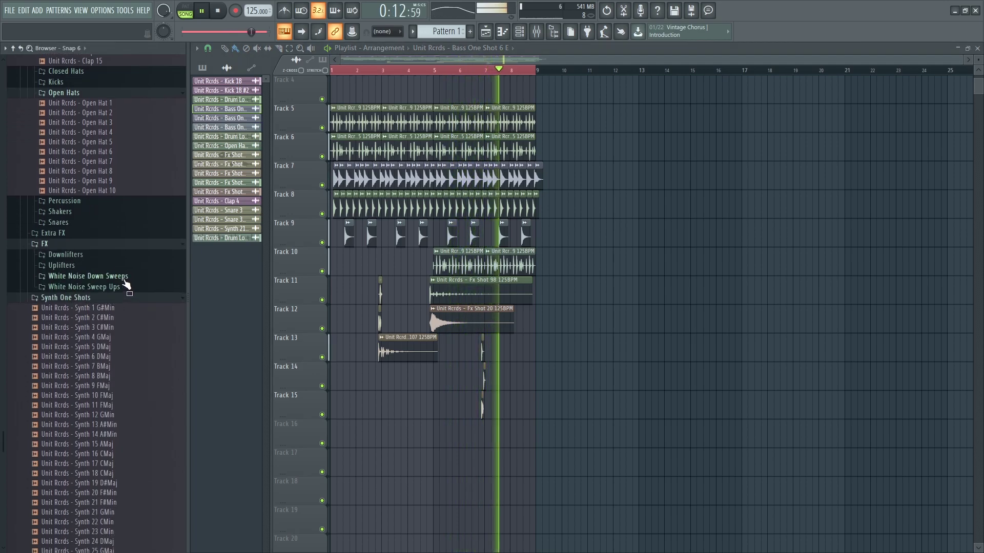
left_click(125, 279)
left_click(112, 306)
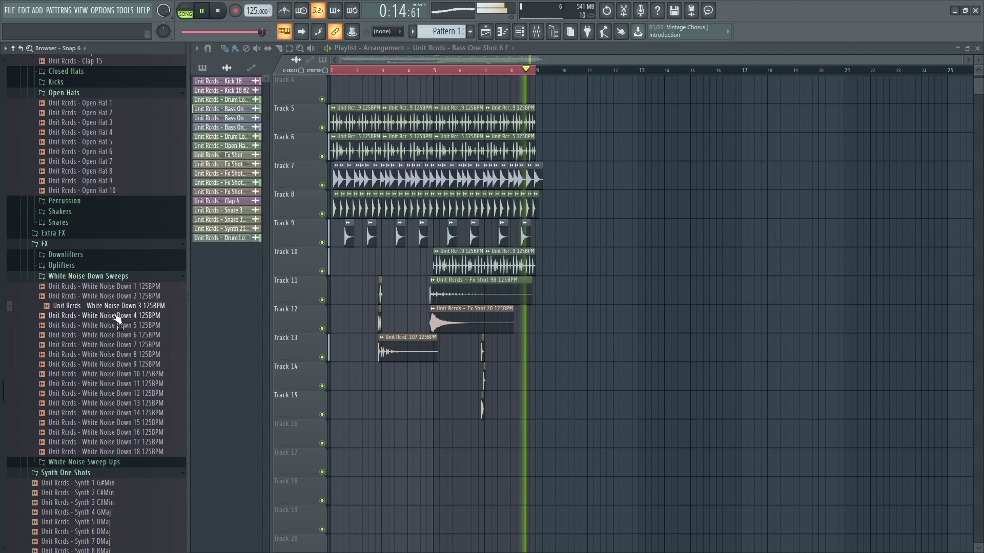
left_click(117, 316)
left_click_drag(116, 319, 316, 445)
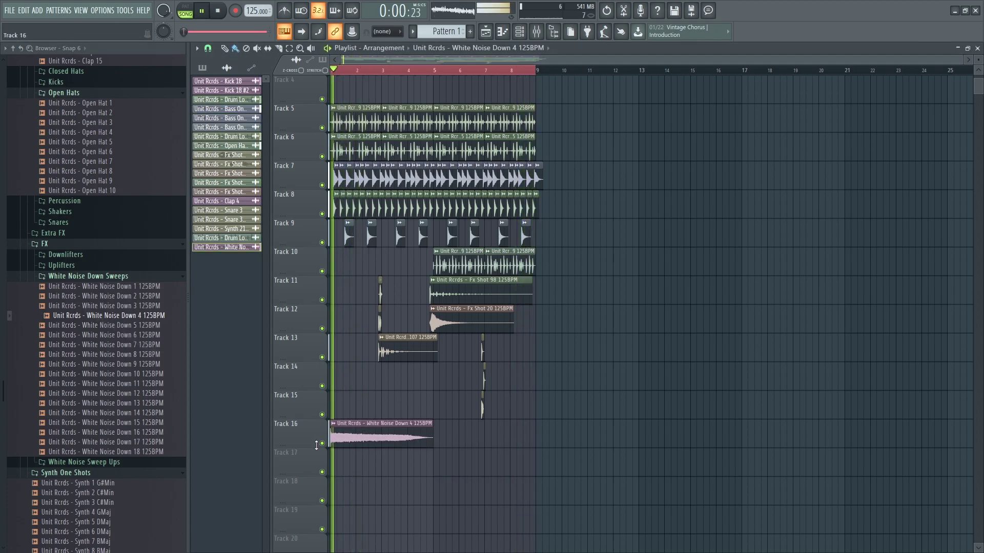
- Route the White Noise Down 4 channel to its own mixer track and load Tremolator in slot 1
right_click(360, 437)
scroll(359, 431, "up", 2)
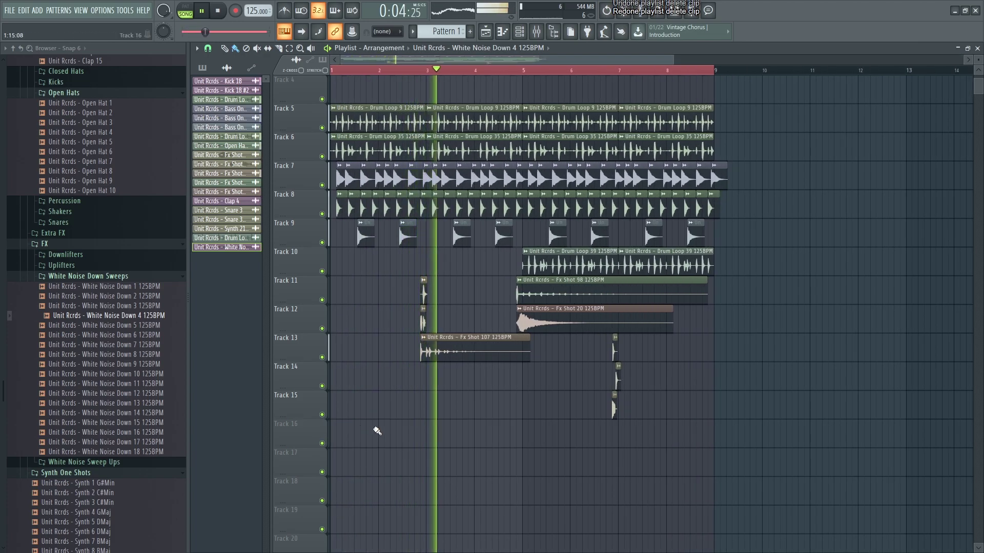
key("ctrl+z")
double_click(369, 433)
key("ctrl+l")
left_click(705, 79)
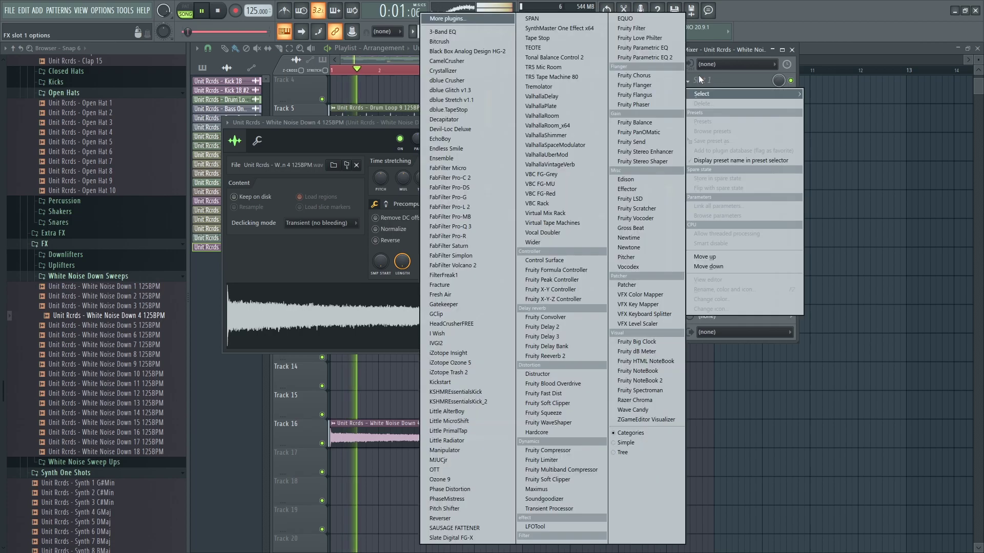
left_click(539, 86)
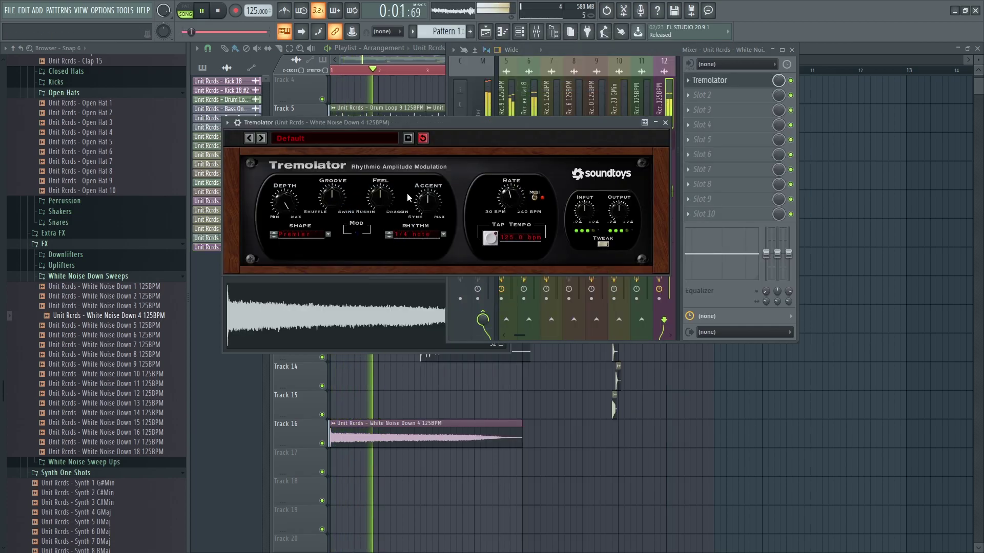
- Load Kickstart in slot 10 of the White Noise Down 4 mixer track and play back the loop with the effects
left_click_drag(416, 122, 394, 223)
key("space")
left_click(705, 213)
left_click(440, 382)
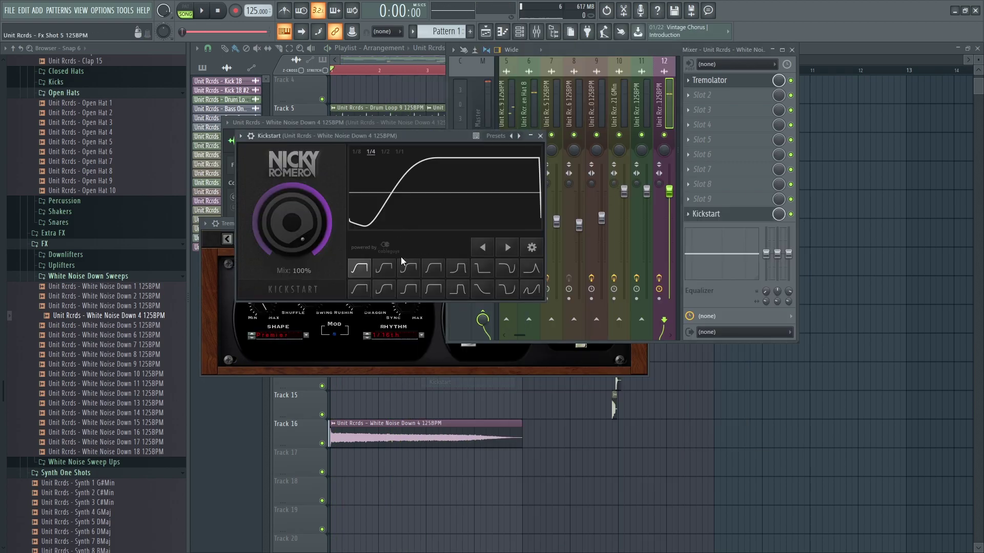
key("F12")
key("space")
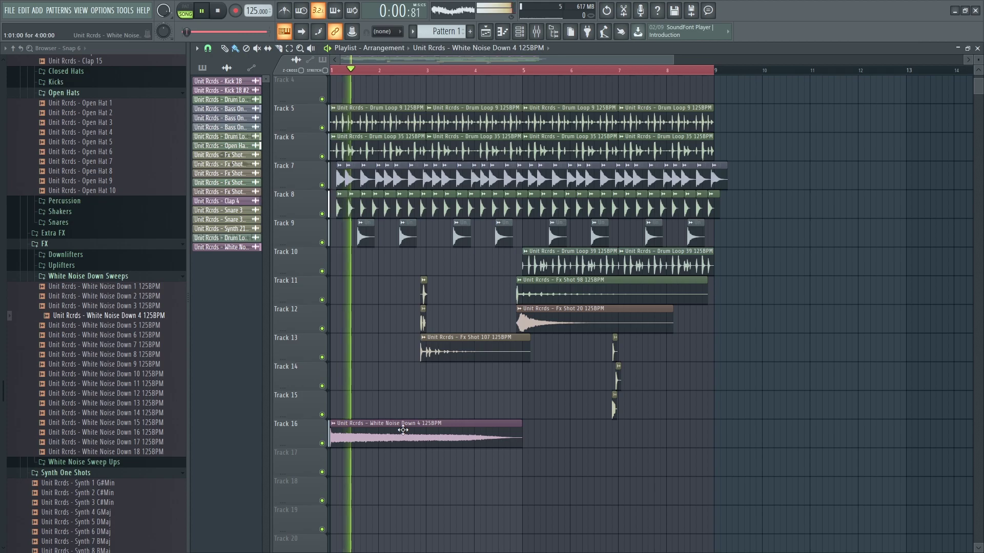
- Replace the sweep's sample with White Noise Down 17 and move its clip to bar 1 on Track 14
left_click(401, 433)
key("ctrl+z")
key("space")
left_click(147, 433)
left_click_drag(401, 439, 353, 361)
key("space")
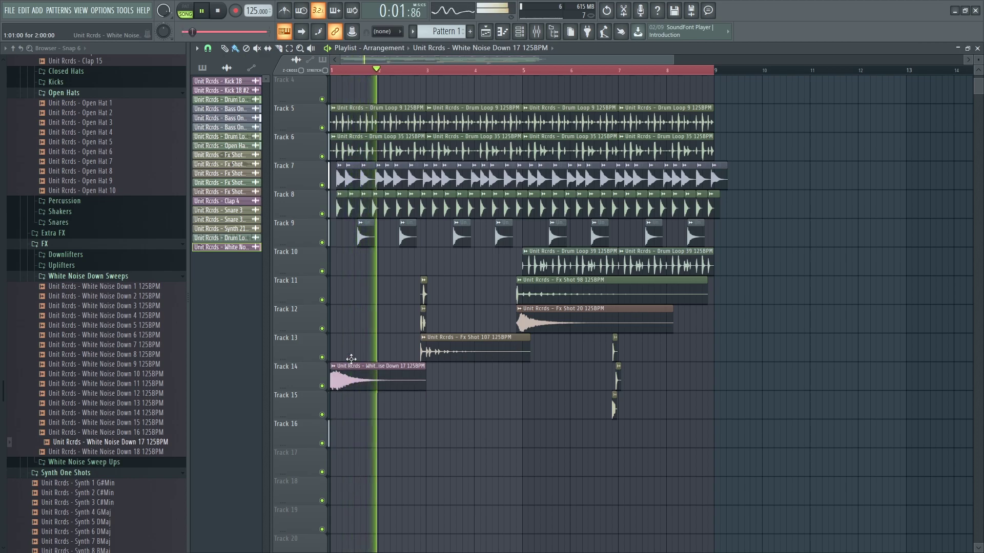
scroll(353, 362, "down", 4)
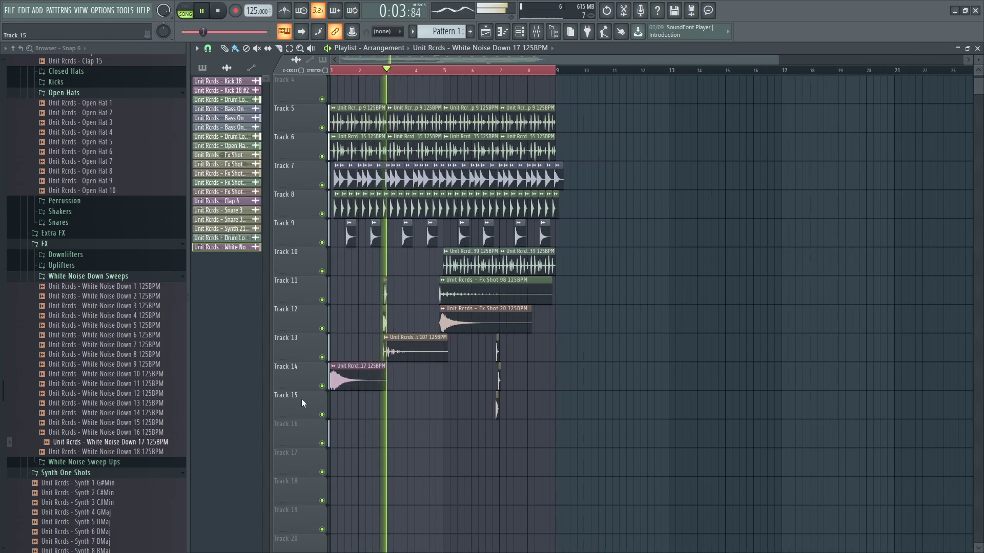
scroll(348, 389, "up", 4)
key("space")
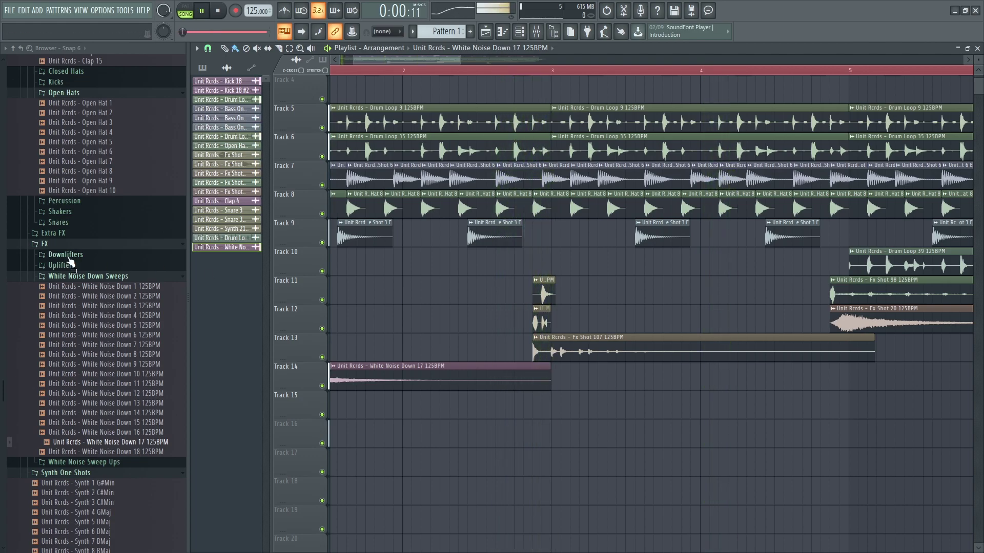
- Audition the pack's clap samples and place Clap 14 on Track 10 near the end of bar 2
scroll(82, 195, "up", 8)
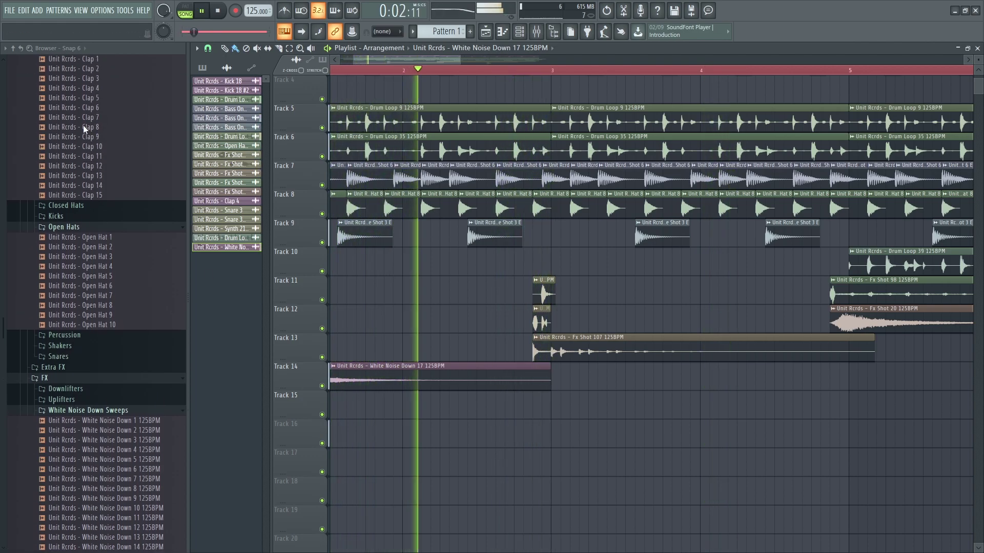
key("space")
left_click(78, 208)
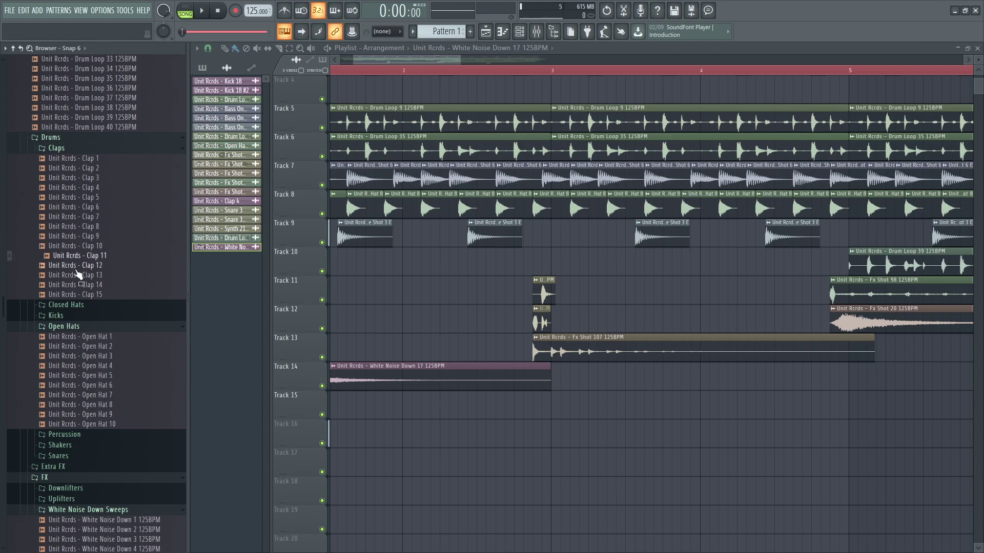
left_click_drag(465, 330, 529, 262)
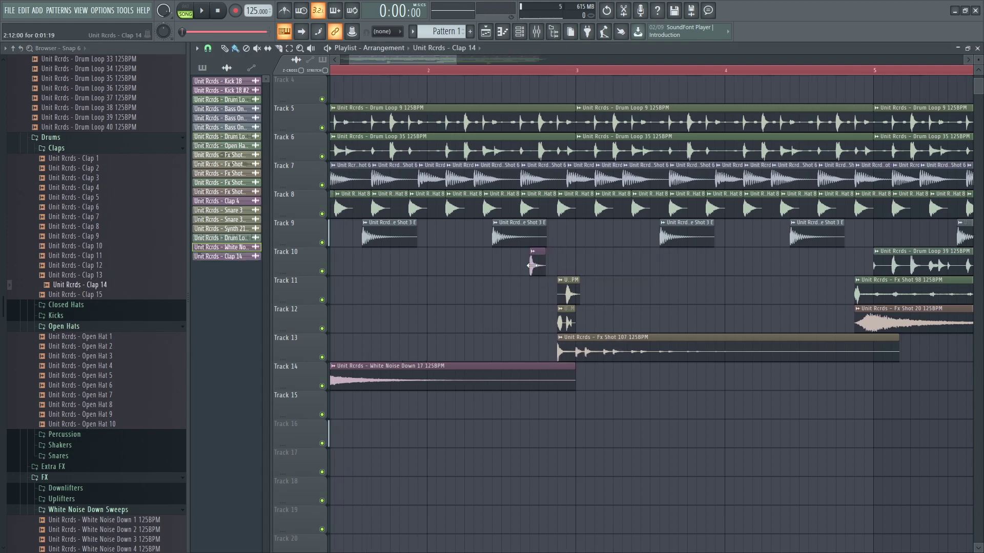
- Reverse the Clap 14 clip and move it to Track 15 so it ends where the bar 2 FX shots begin
left_click(533, 251)
left_click(537, 261)
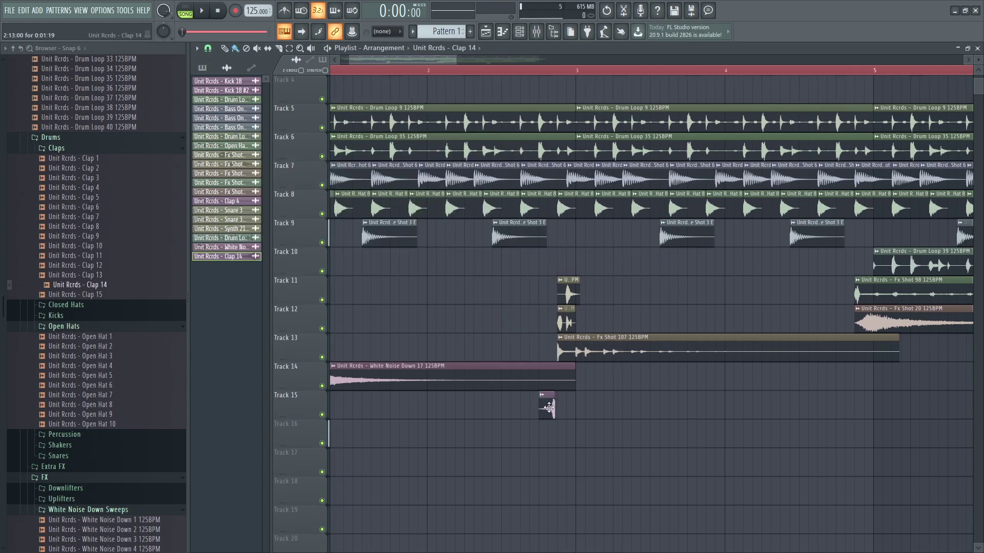
scroll(550, 408, "up", 8)
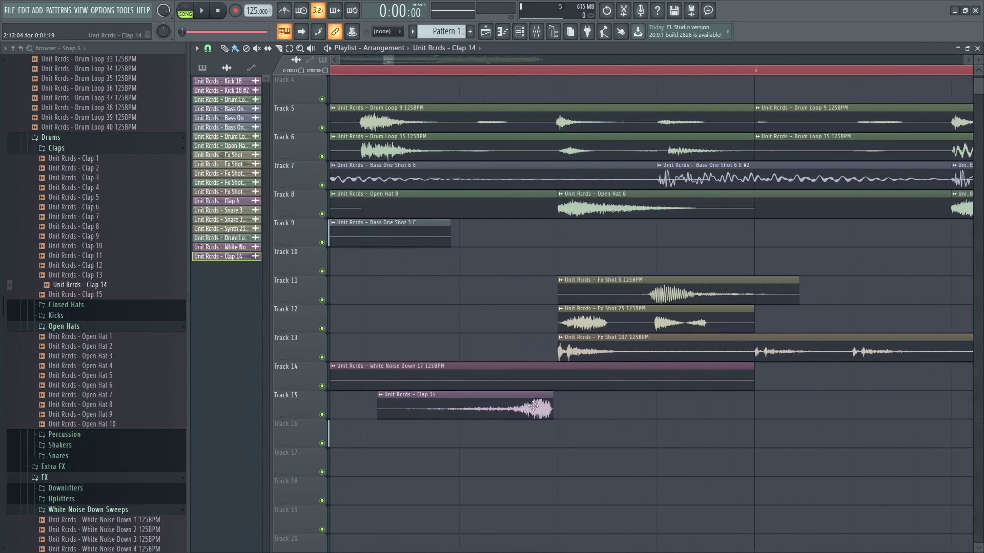
scroll(469, 287, "down", 8)
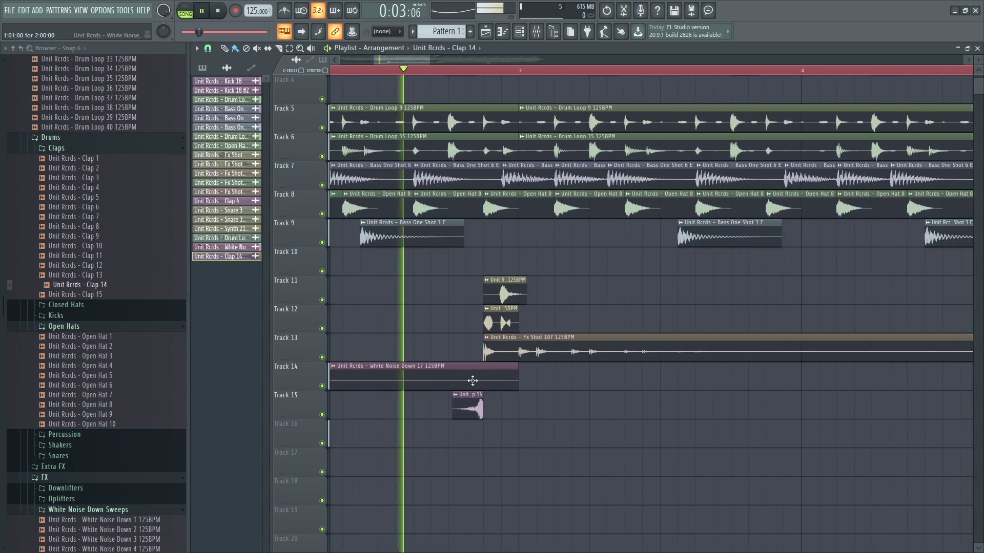
scroll(470, 372, "down", 3)
- Load Fruity Reeverb 2 in slot 6 of the Clap 14 mixer track and lower the track's fader to about 85%
left_click(469, 395)
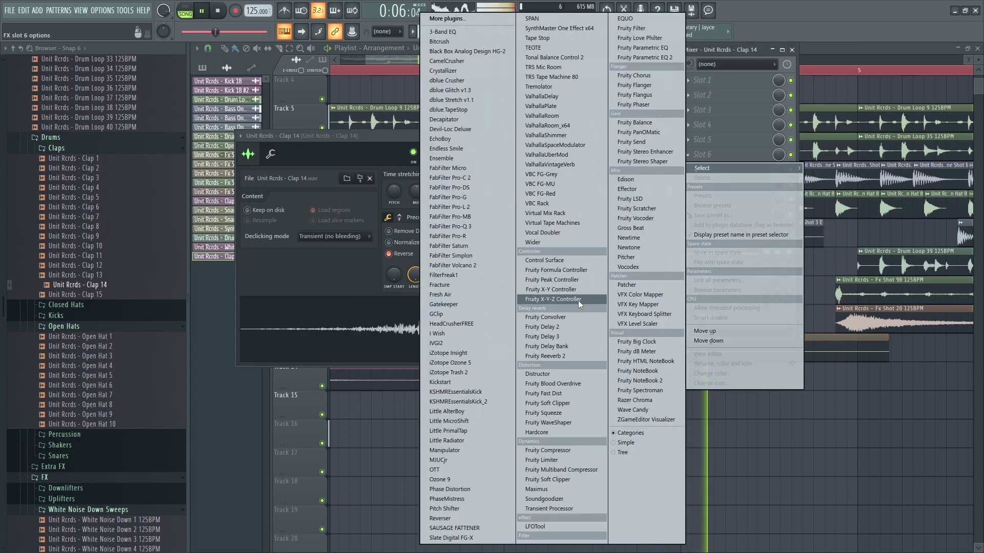
left_click(545, 357)
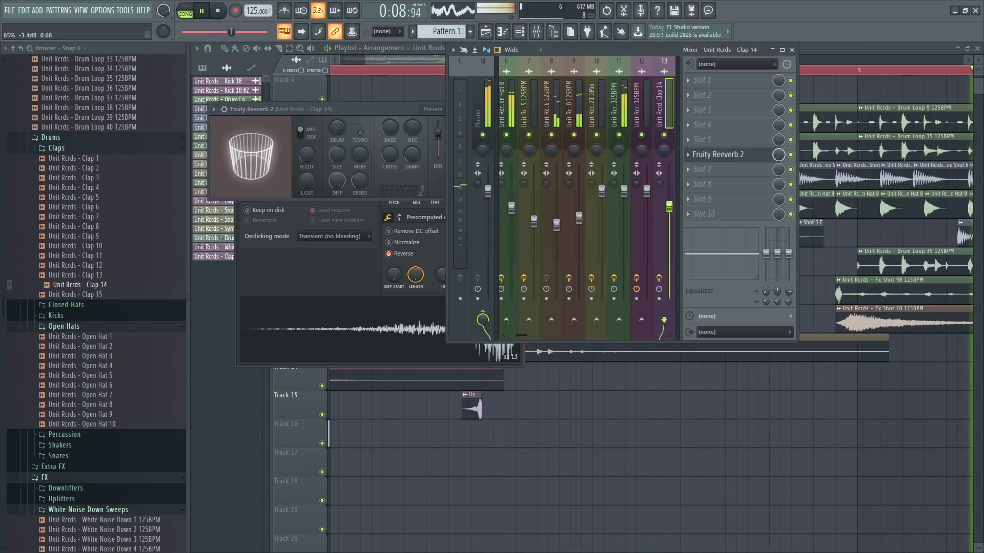
key("F12")
left_click(464, 73)
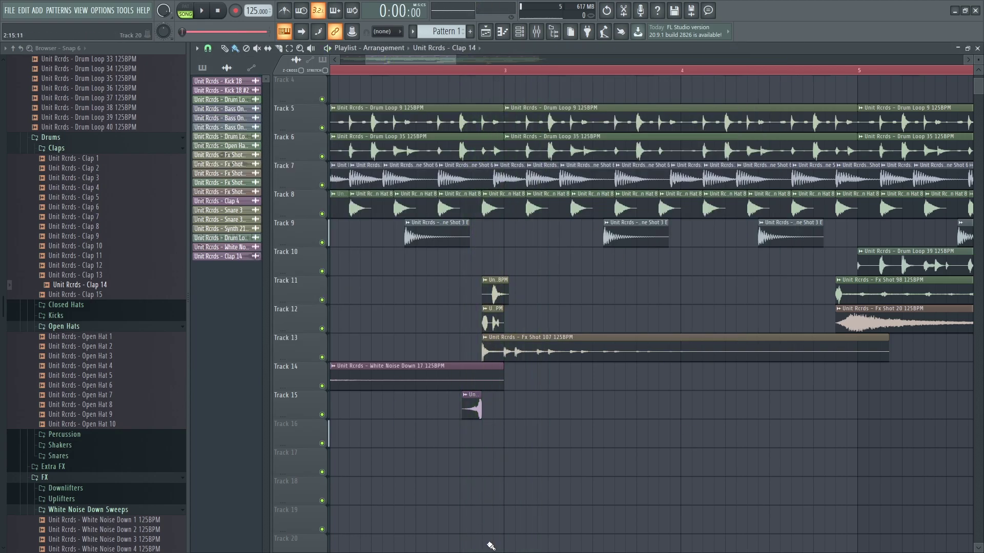
- Switch to the Chrome window showing the Google search page for a timer stopwatch
key("super")
mouse_move(466, 548)
left_click(504, 517)
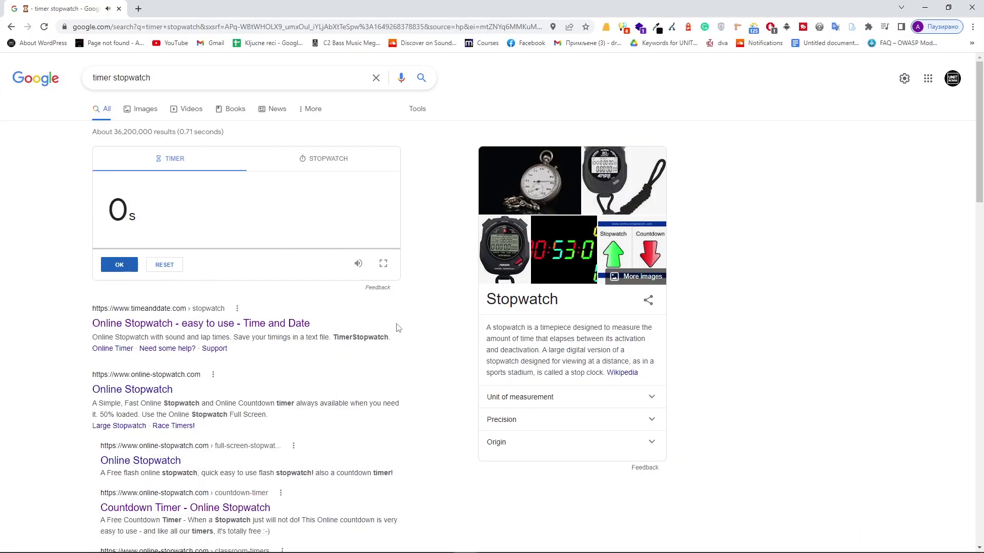
- Switch back to FL Studio and look over the full eight-bar arrangement in the playlist during playback
key("super")
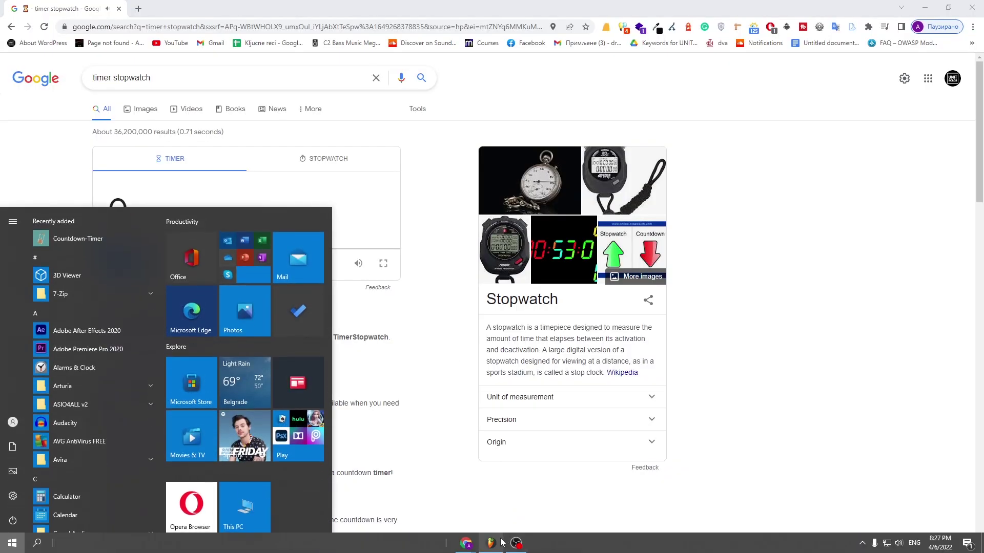
left_click(502, 544)
scroll(503, 503, "down", 5)
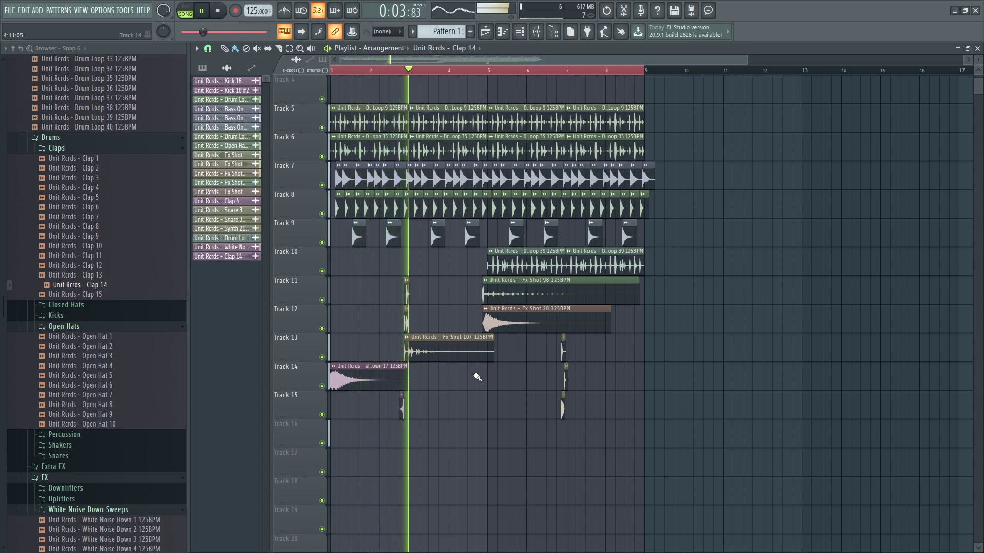
scroll(477, 378, "up", 3)
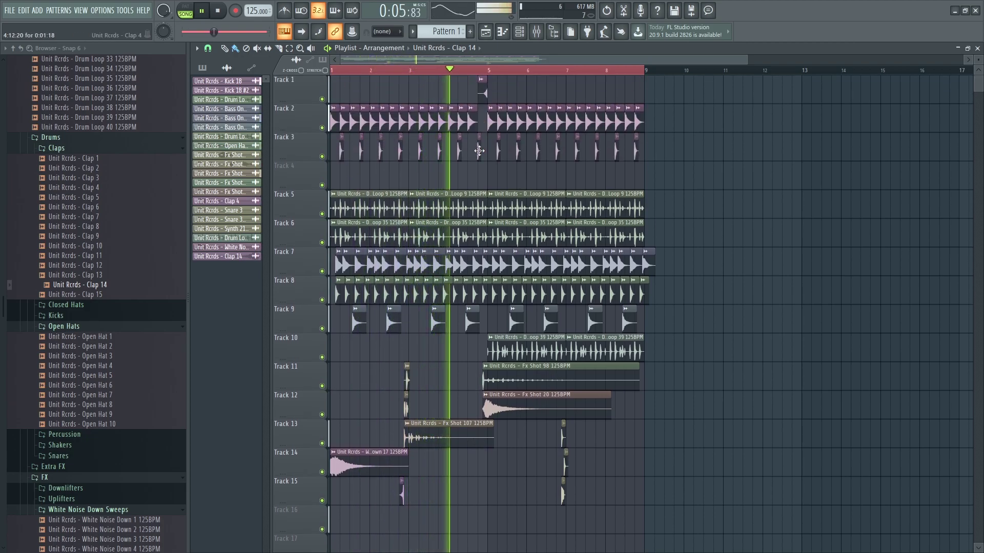
scroll(492, 176, "up", 4)
scroll(492, 175, "down", 3)
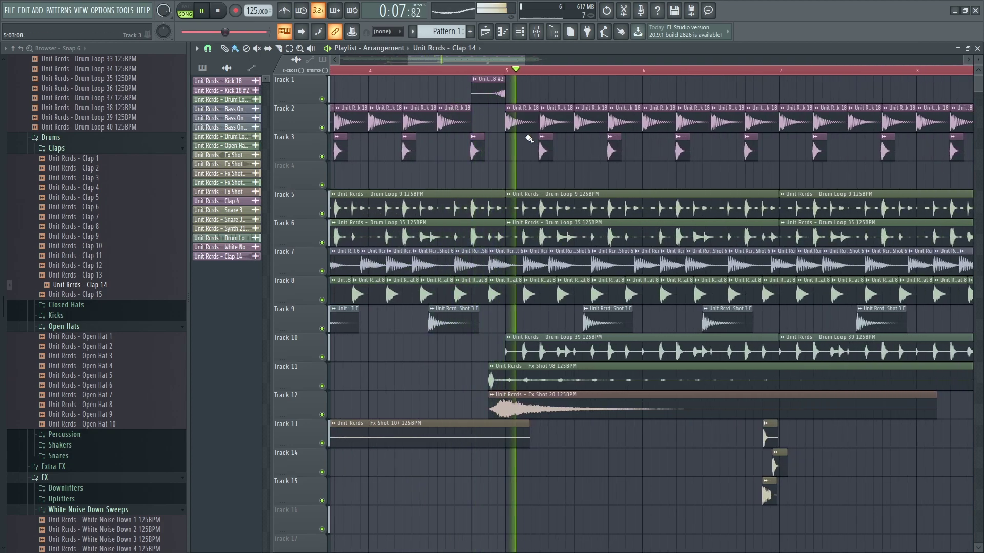
scroll(548, 314, "down", 2)
scroll(548, 315, "down", 2)
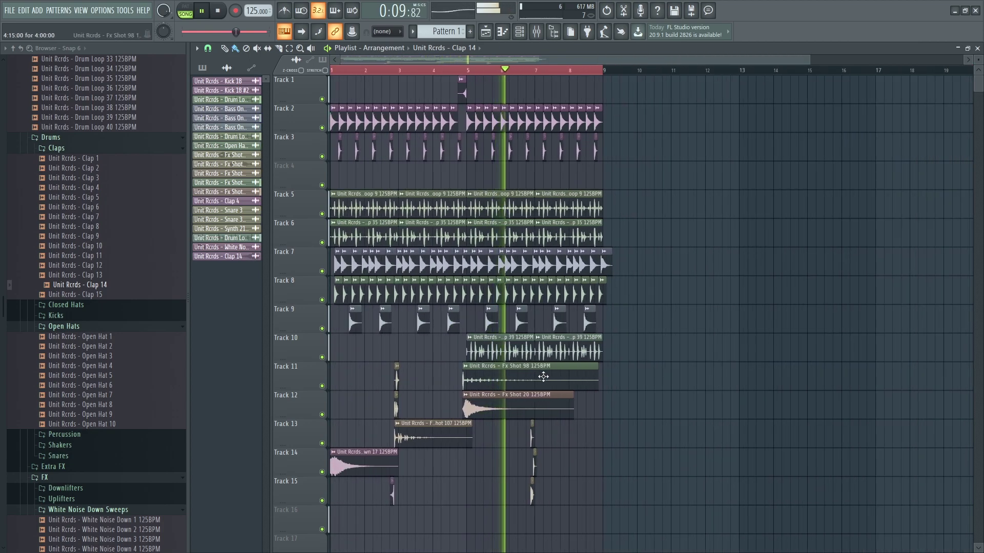
scroll(541, 368, "down", 1)
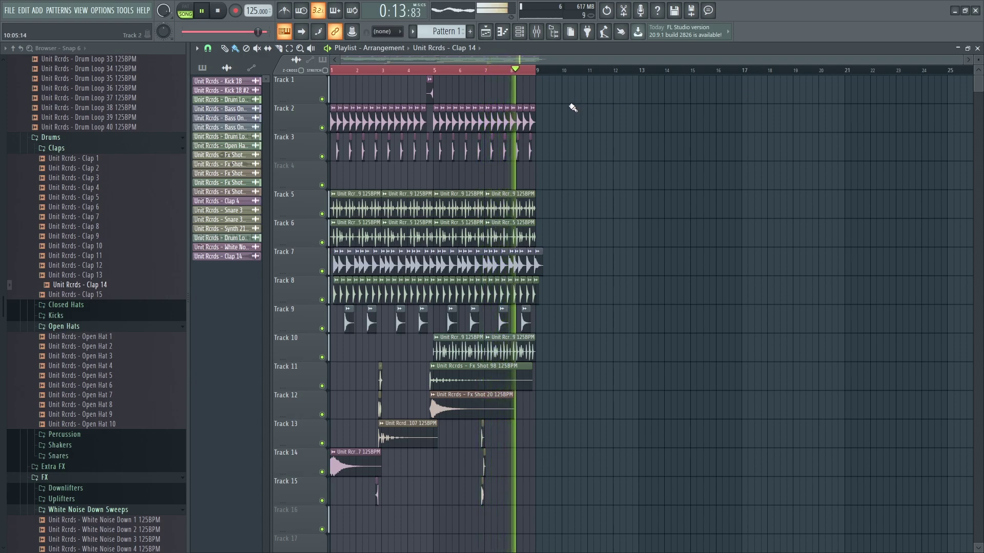
right_click(349, 460)
key("ctrl+z")
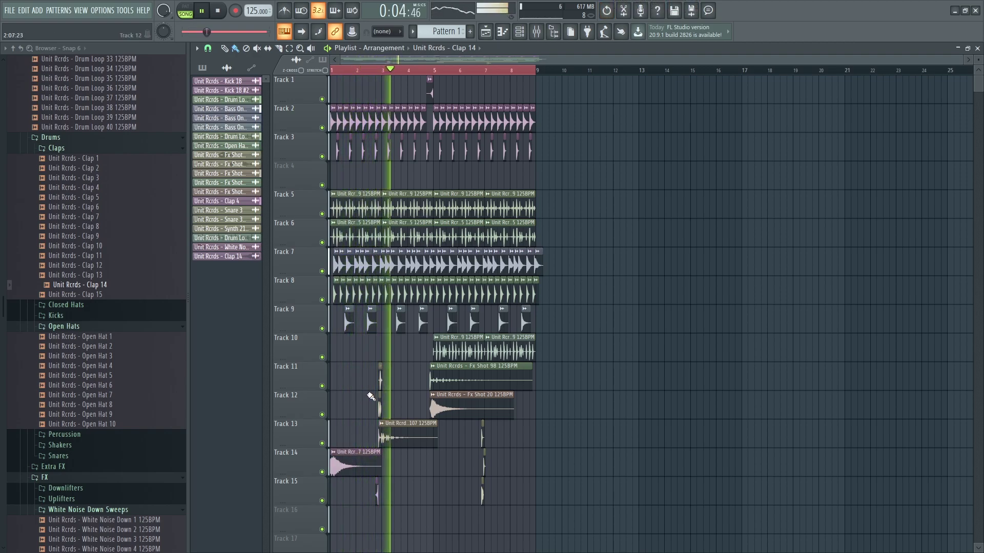
- Collapse the pack's Drum Loops folder and browse its Bass Loops, Bass One Shots and Drum Fills folders
scroll(23, 247, "up", 15)
left_click(71, 150)
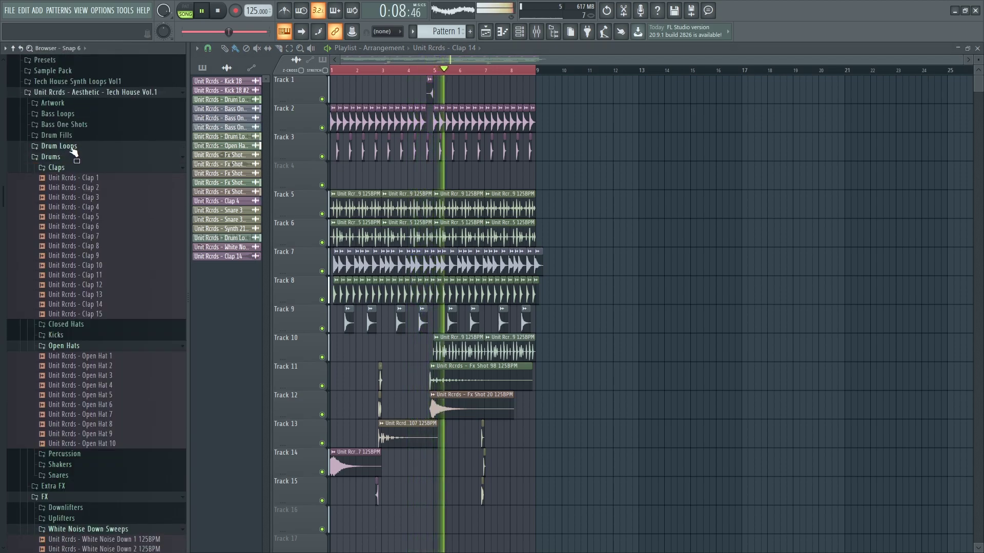
left_click(66, 124)
left_click(65, 114)
scroll(117, 196, "down", 14)
left_click(88, 248)
left_click(88, 248)
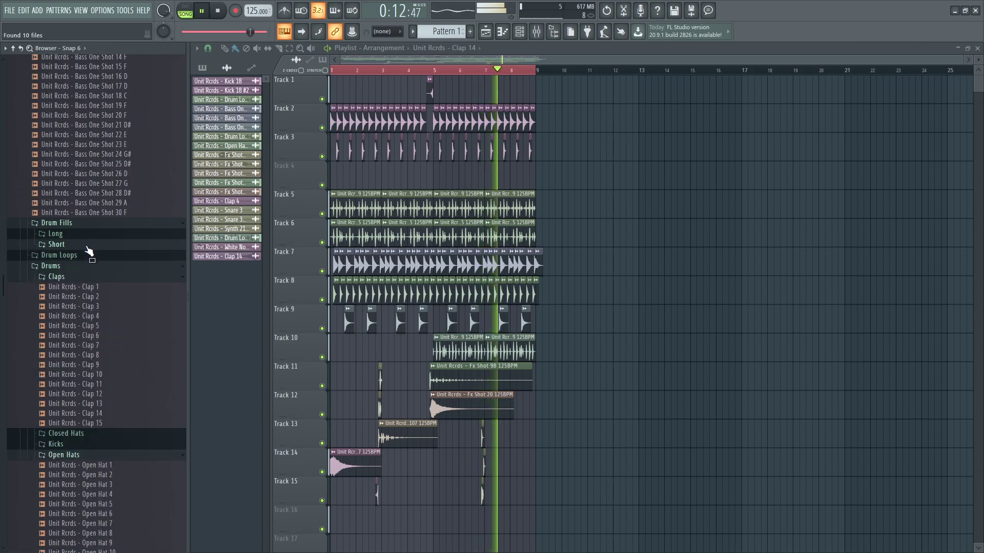
left_click(96, 235)
scroll(92, 257, "down", 10)
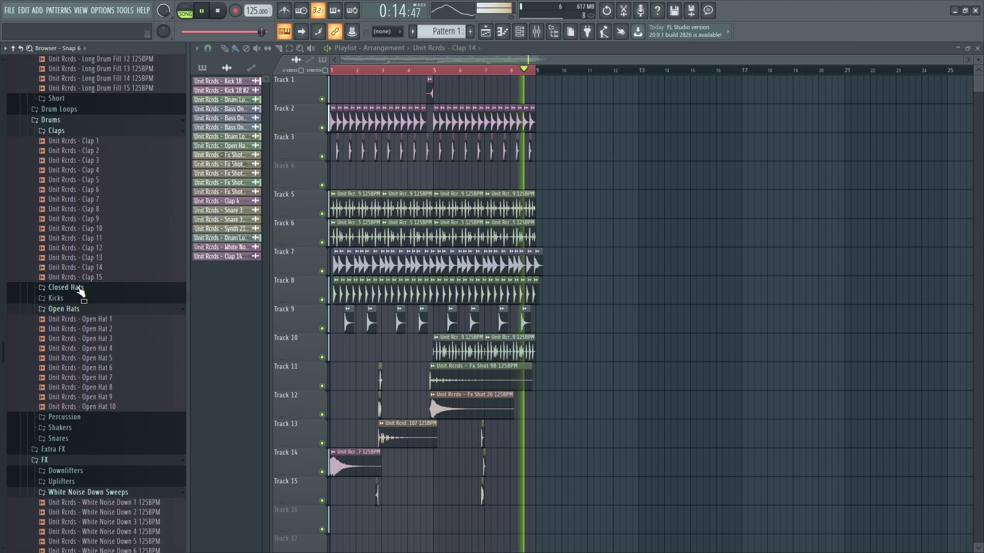
- Browse the Closed Hats, Kicks, Percussion, Shakers and Snares folders inside the pack's Drums folder
left_click(79, 287)
scroll(77, 315, "down", 3)
left_click(68, 326)
scroll(68, 327, "down", 12)
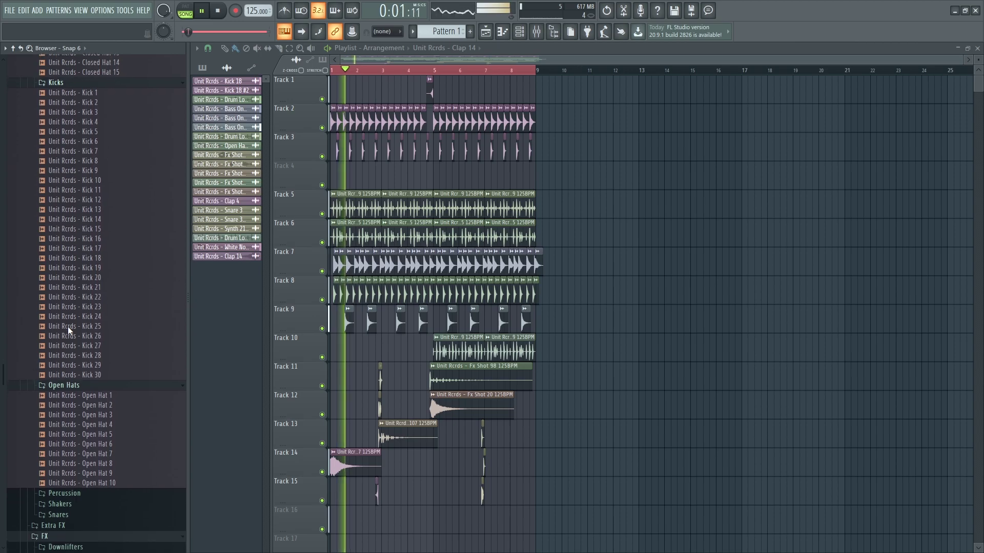
left_click(70, 318)
scroll(76, 320, "down", 18)
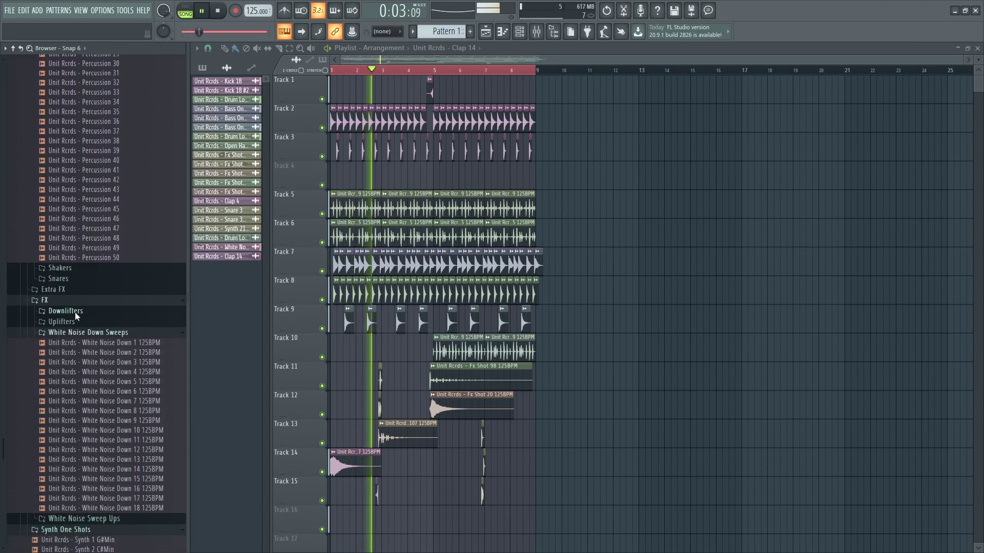
left_click(72, 269)
scroll(73, 280, "down", 4)
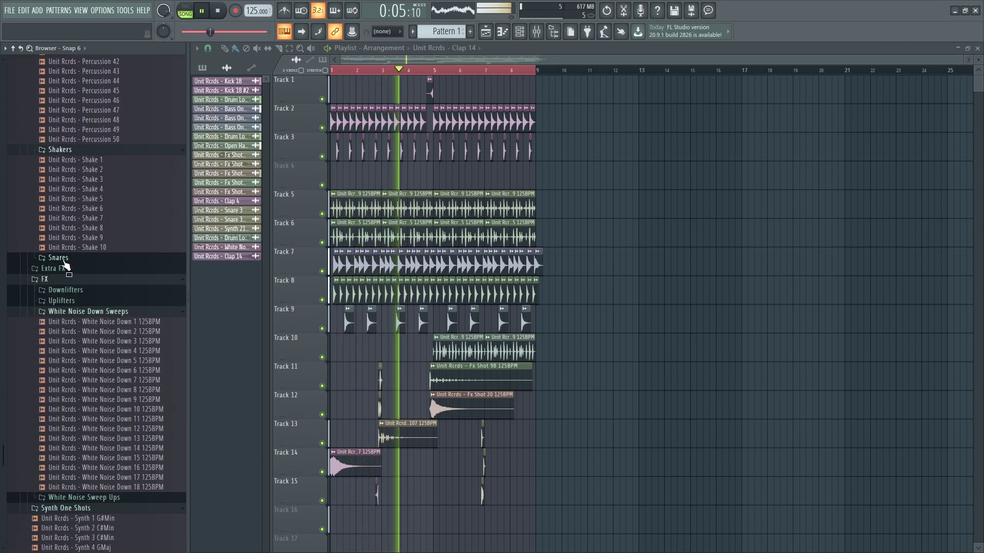
left_click(64, 261)
scroll(65, 264, "down", 4)
- Browse the pack's Extra FX folder, the Downlifters, Uplifters and White Noise Sweep Ups folders, and the Vocal Chops
left_click(65, 268)
scroll(65, 267, "down", 12)
scroll(65, 266, "down", 10)
left_click(79, 430)
scroll(79, 343, "down", 3)
left_click(71, 334)
scroll(75, 358, "down", 4)
left_click(70, 374)
scroll(66, 368, "down", 12)
left_click(72, 367)
scroll(72, 371, "down", 15)
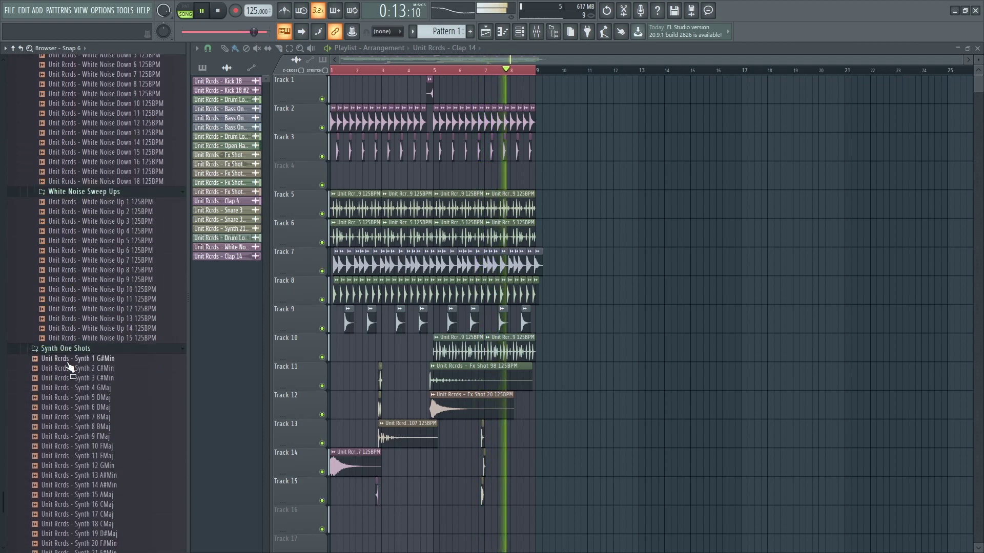
left_click(69, 399)
scroll(93, 374, "down", 3)
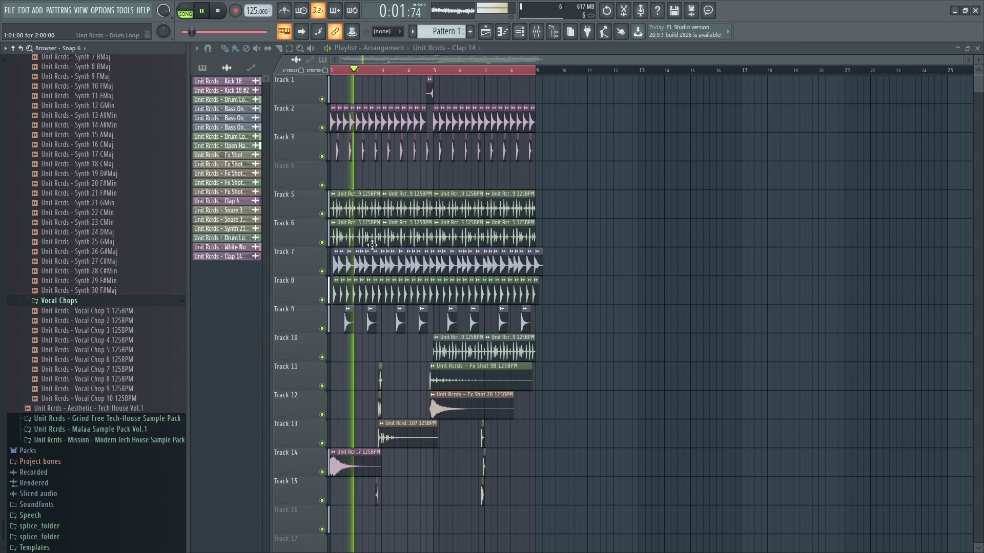
- Extend the playlist's time selection from bar 1 to the start of bar 13
left_click(635, 75)
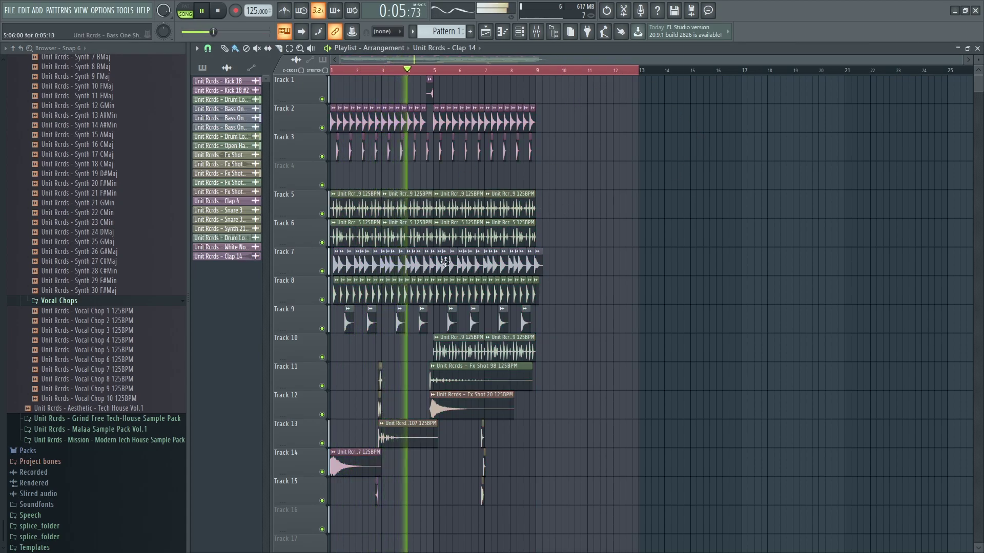
scroll(132, 246, "up", 4)
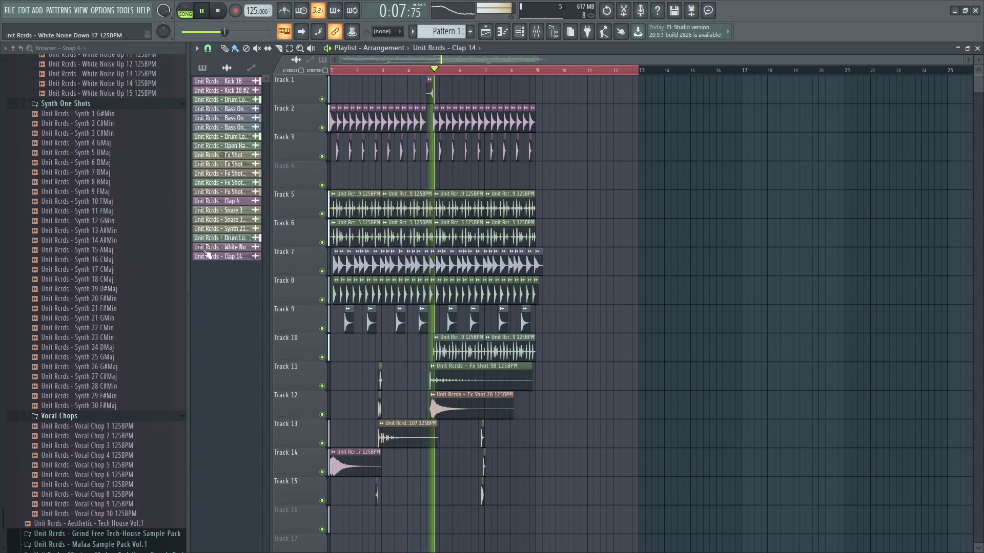
scroll(479, 401, "down", 1)
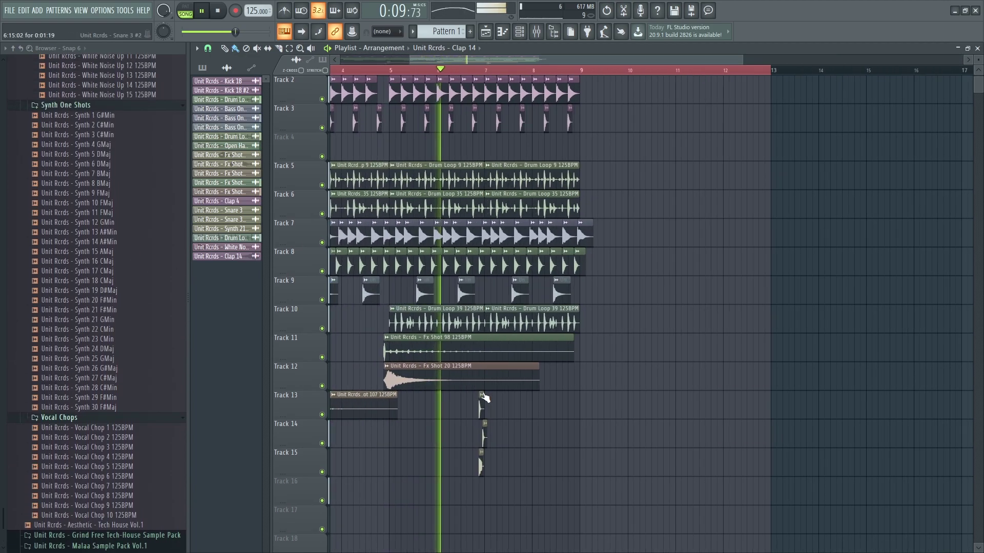
scroll(551, 345, "up", 1)
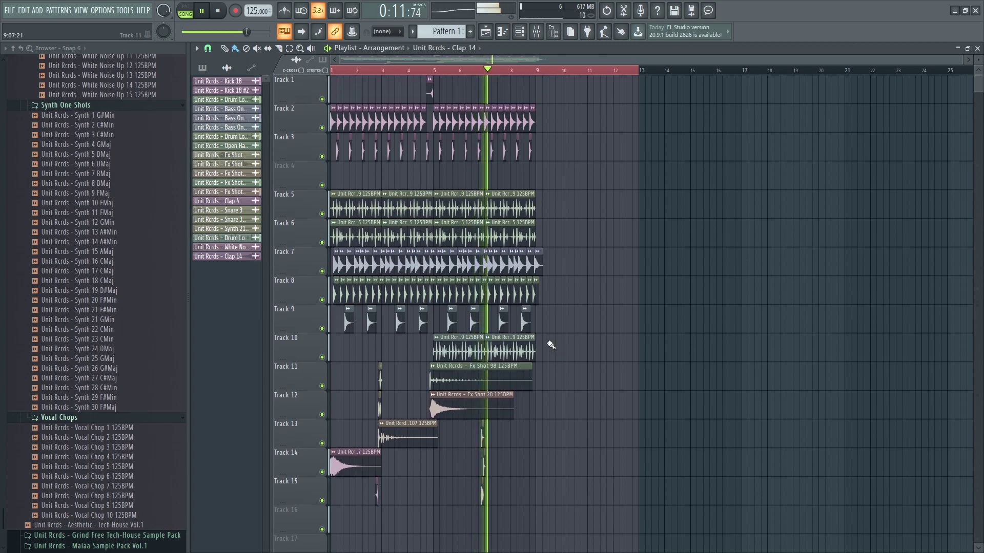